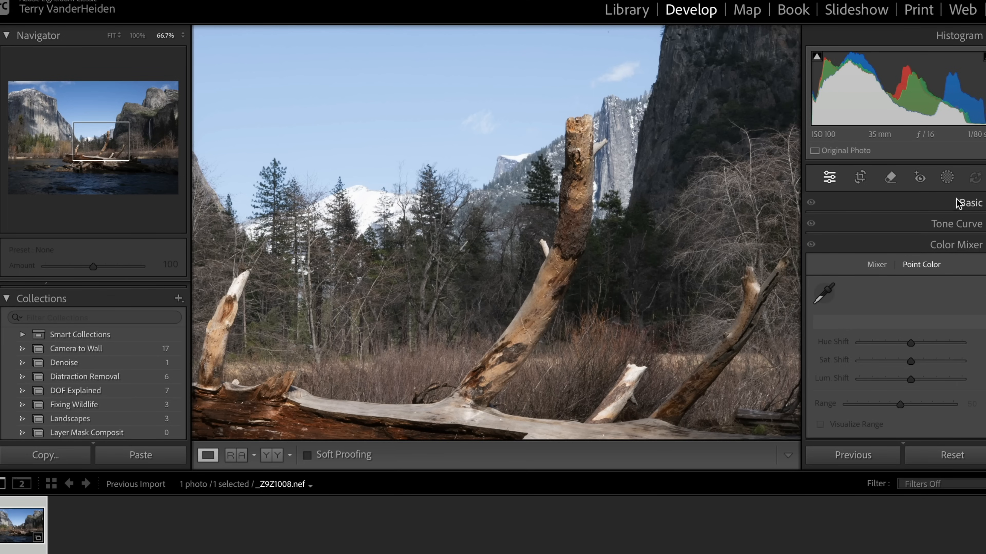
# In the Basic adjustments, set the photo's Exposure to +0.85 and Highlights to -83.
pyautogui.click(971, 203)
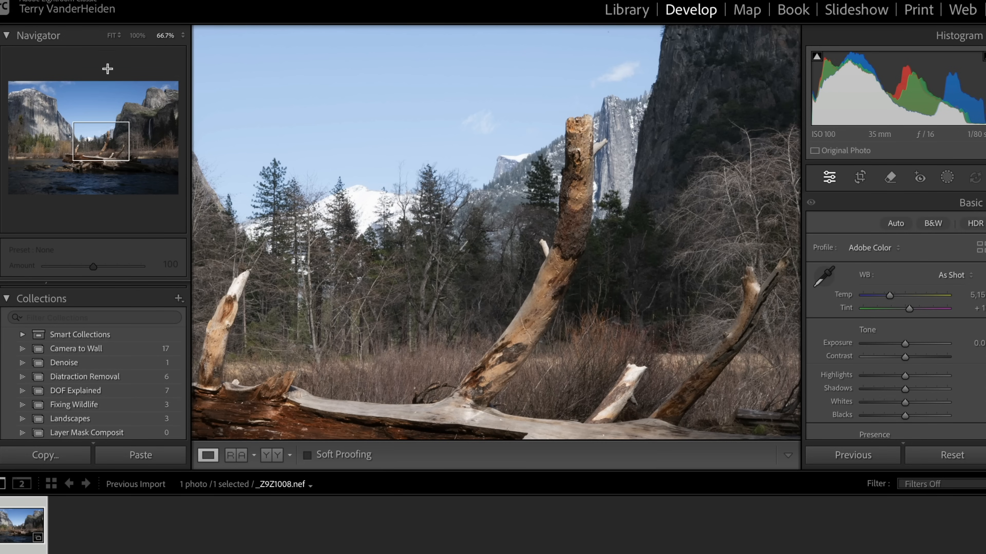
pyautogui.click(118, 37)
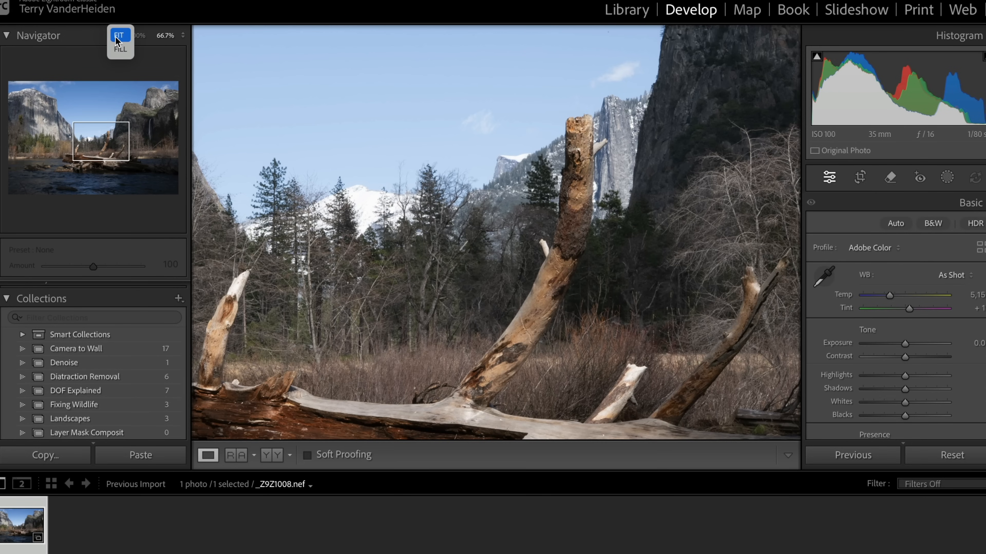
pyautogui.click(118, 36)
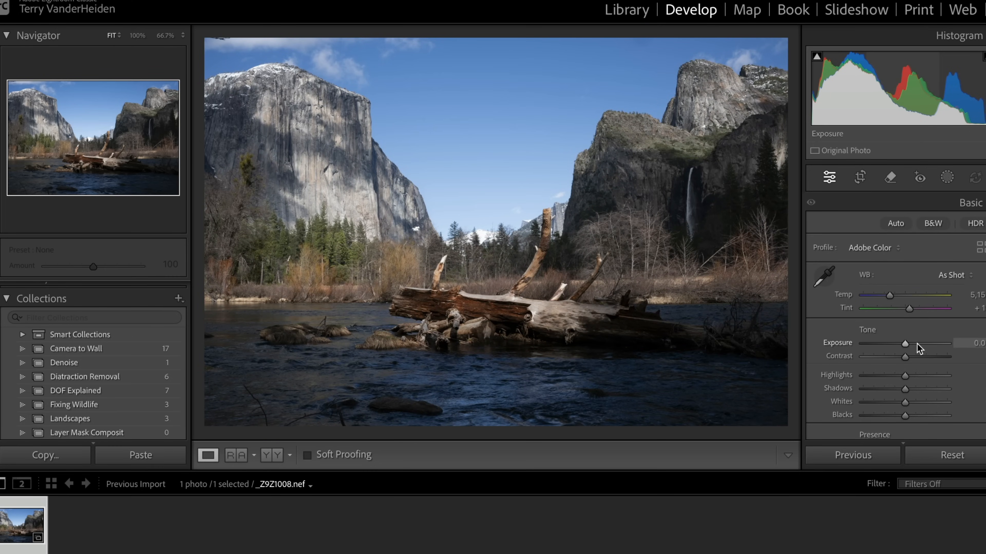
pyautogui.moveTo(906, 342); pyautogui.dragTo(912, 343)
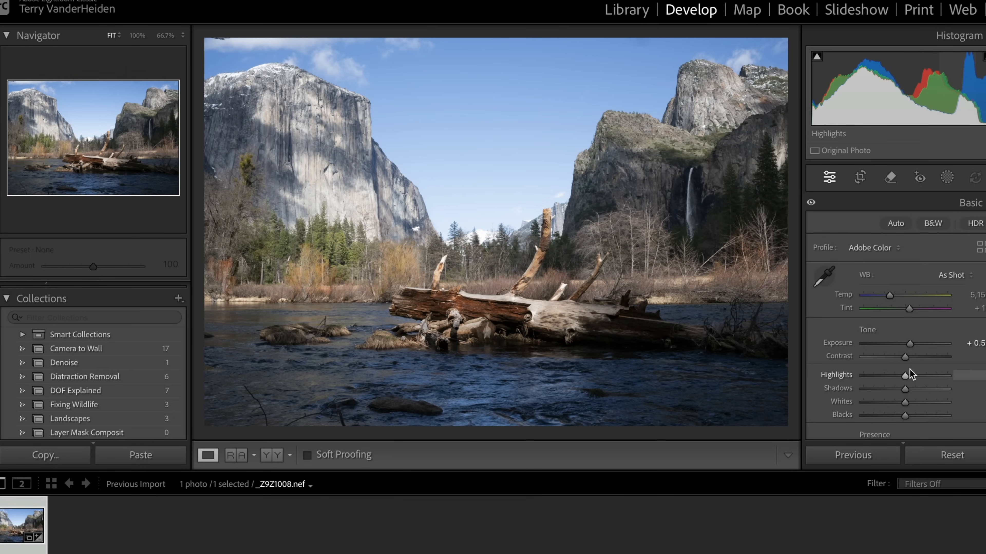
pyautogui.moveTo(908, 341); pyautogui.dragTo(909, 339)
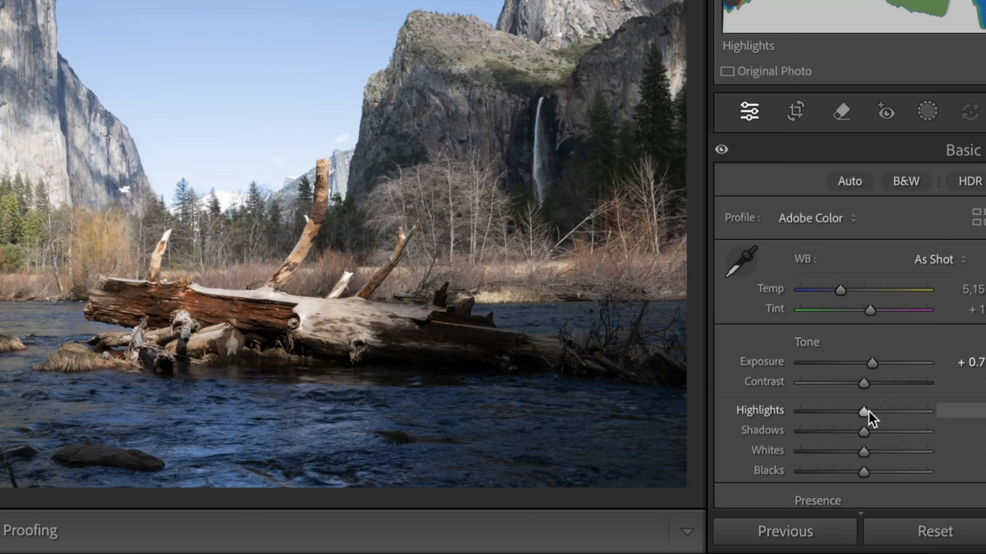
pyautogui.moveTo(867, 412); pyautogui.dragTo(810, 411)
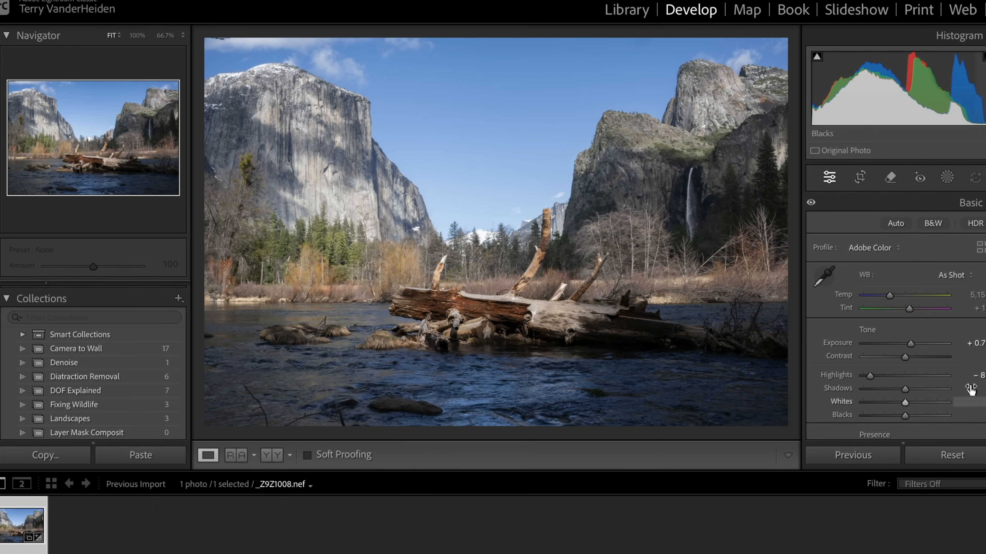
pyautogui.moveTo(912, 344); pyautogui.dragTo(914, 343)
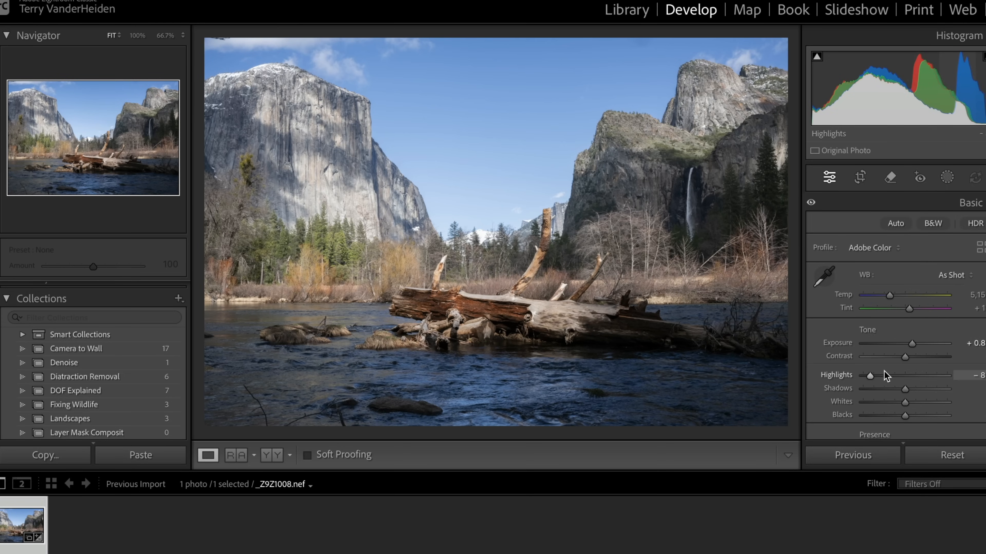
# Set the photo's Shadows to +25 and its Saturation to +12.
pyautogui.moveTo(904, 390); pyautogui.dragTo(913, 389)
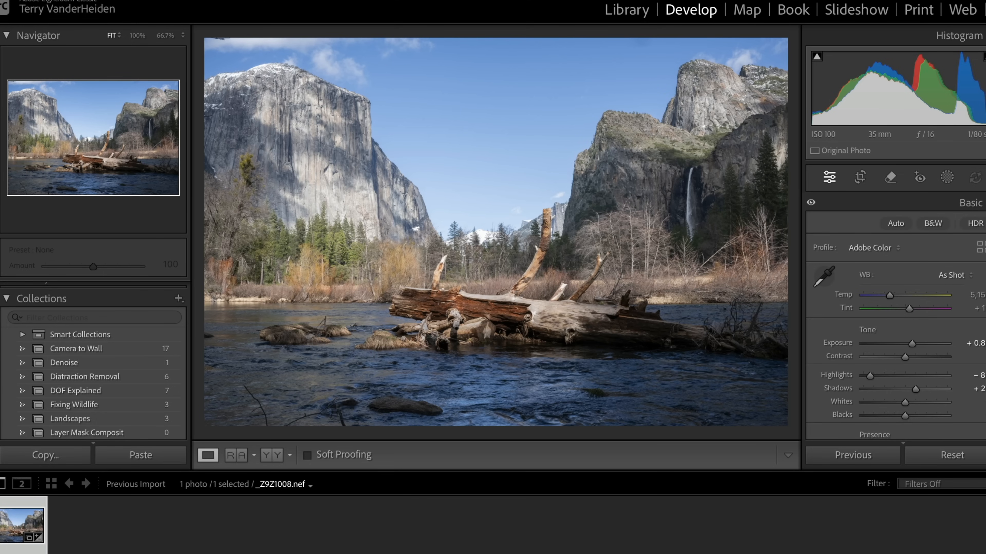
pyautogui.scroll(-5, 892, 318)
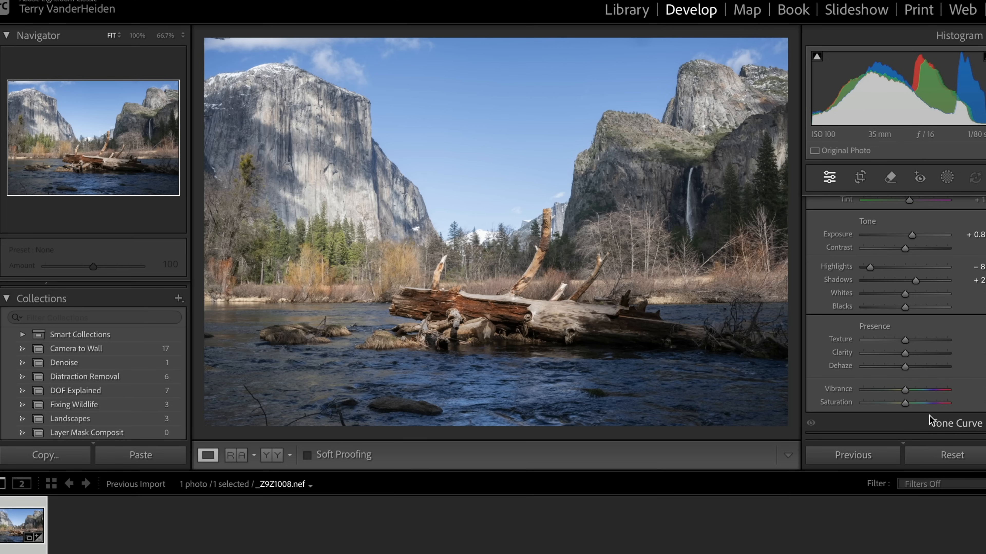
pyautogui.moveTo(910, 407); pyautogui.dragTo(915, 408)
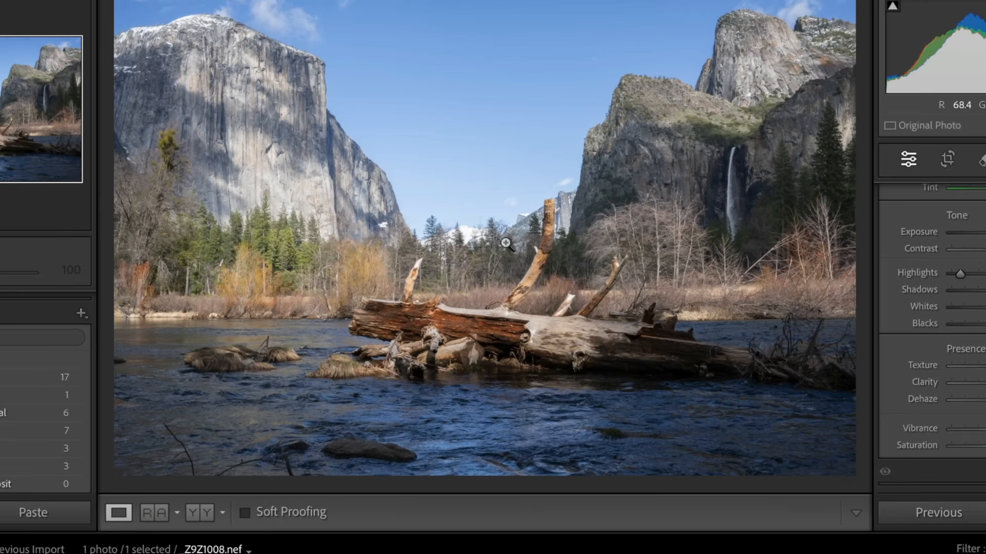
# Create two virtual copies of the edited _Z9Z1008.nef photo in the Library grid.
pyautogui.press('g')
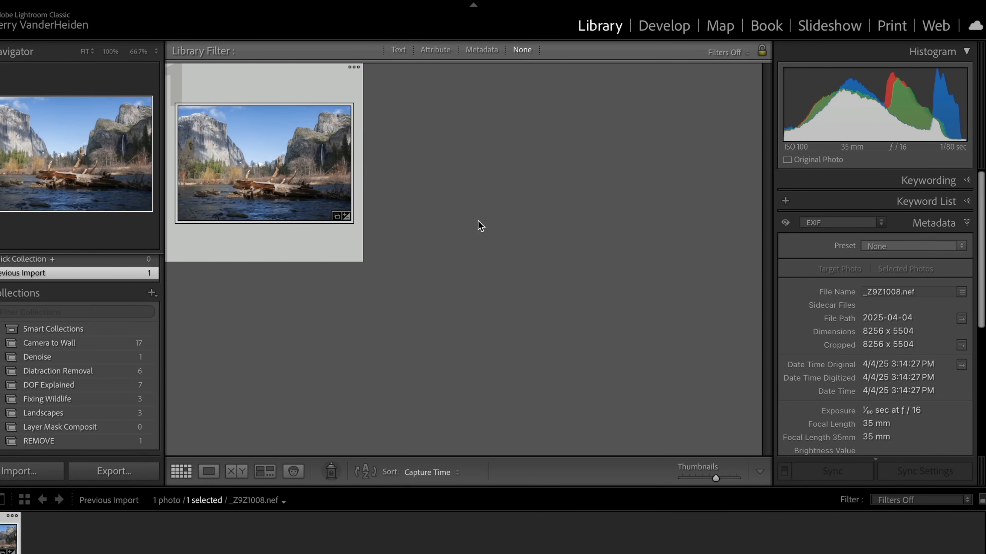
pyautogui.rightClick(265, 156)
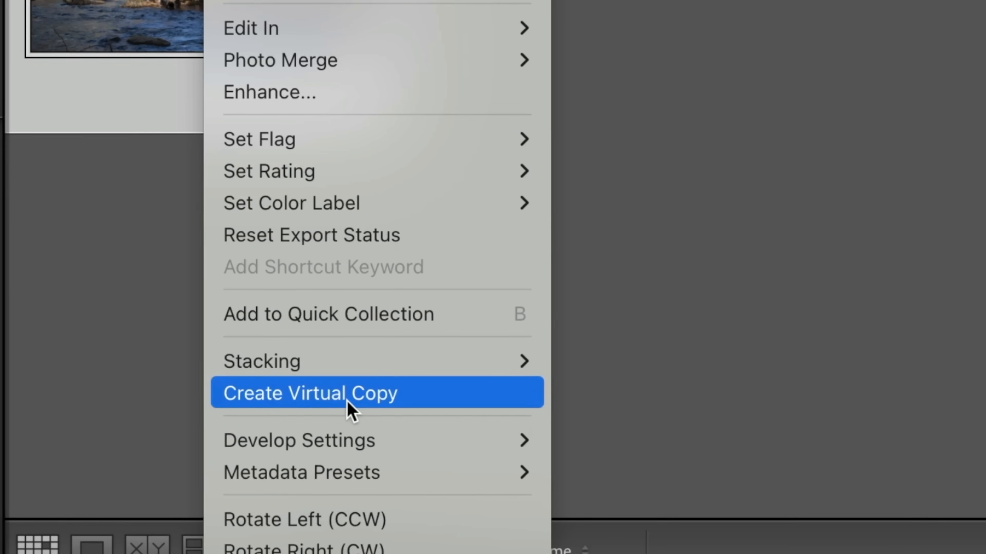
pyautogui.click(345, 386)
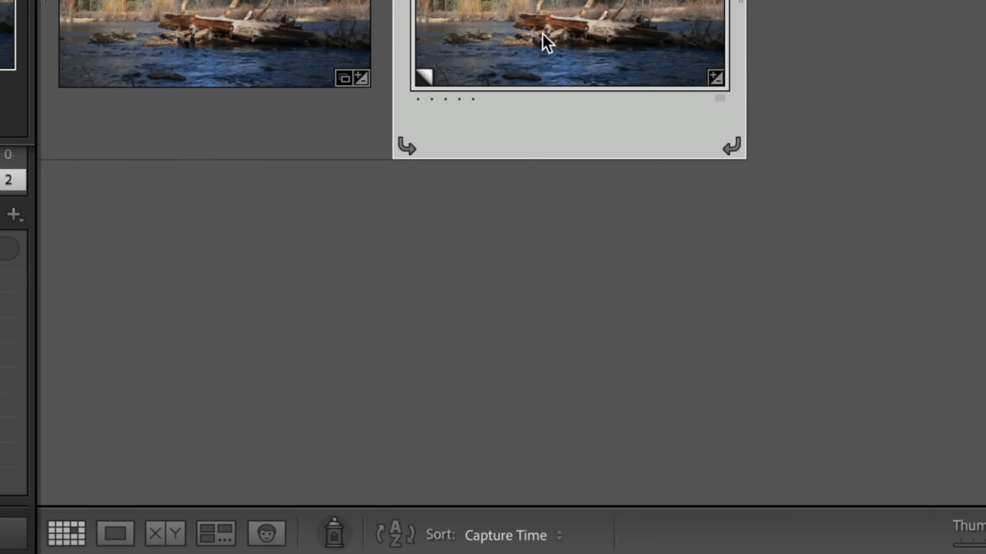
pyautogui.rightClick(570, 23)
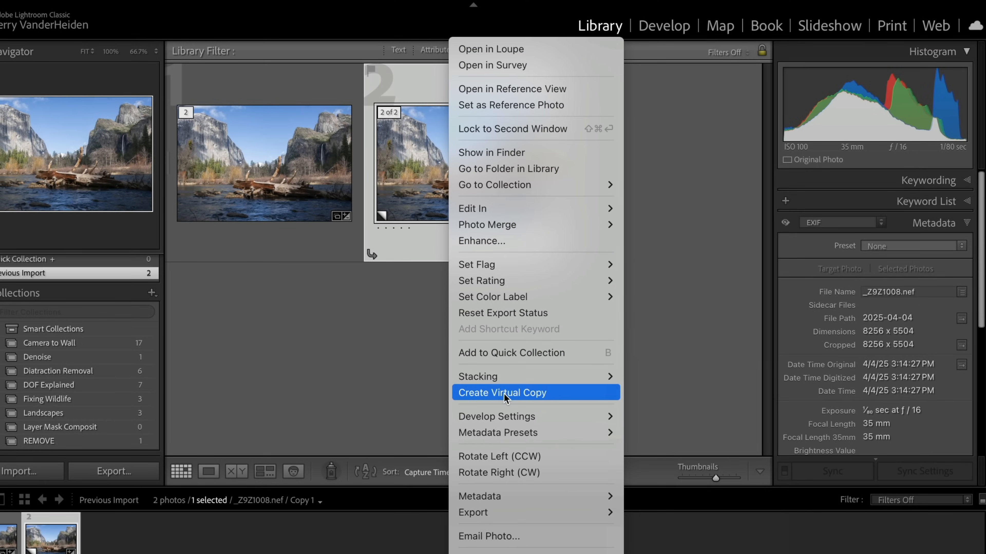
pyautogui.click(504, 393)
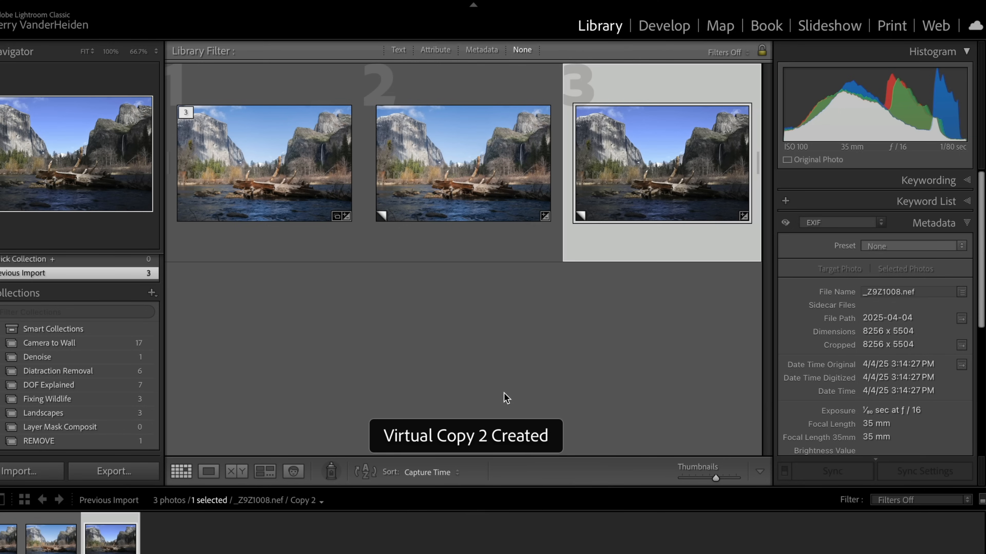
# Open the first virtual copy in Develop at 66.7% zoom and activate the Remove tool with generative AI.
pyautogui.click(463, 185)
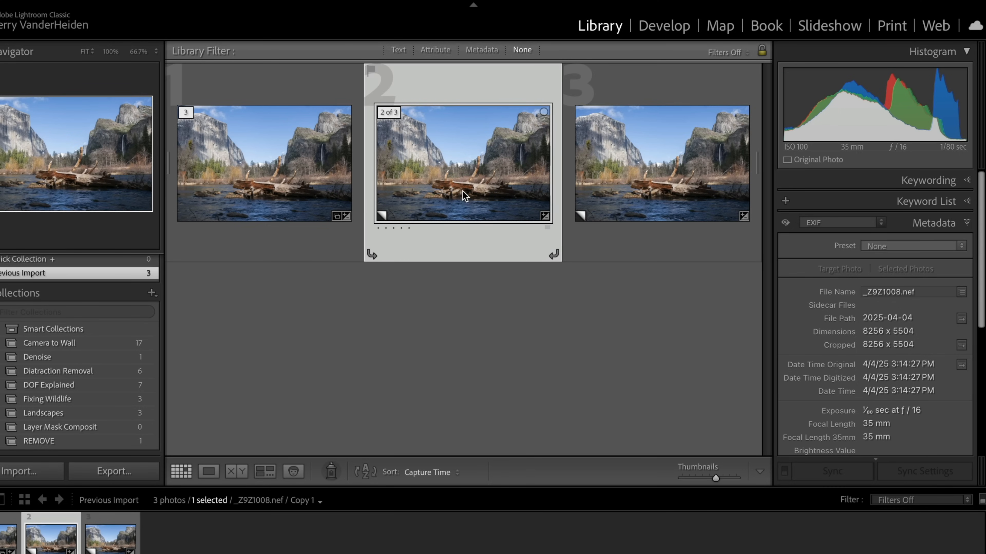
pyautogui.doubleClick(454, 175)
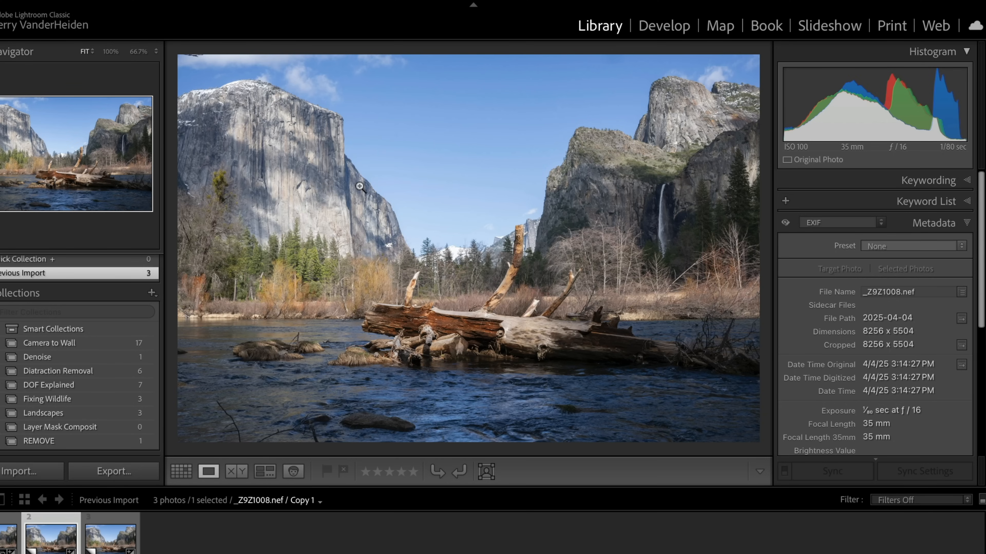
pyautogui.click(141, 55)
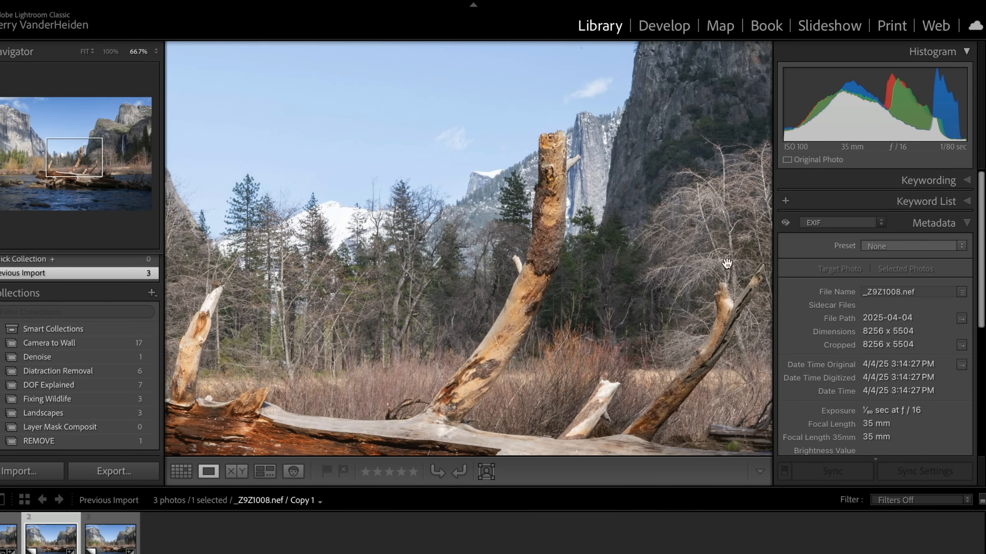
pyautogui.click(660, 30)
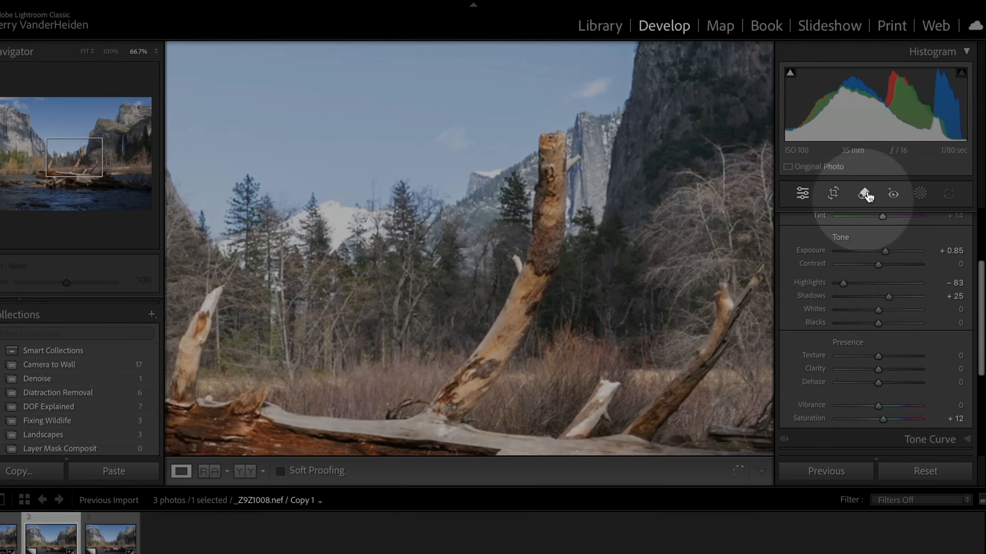
pyautogui.click(866, 193)
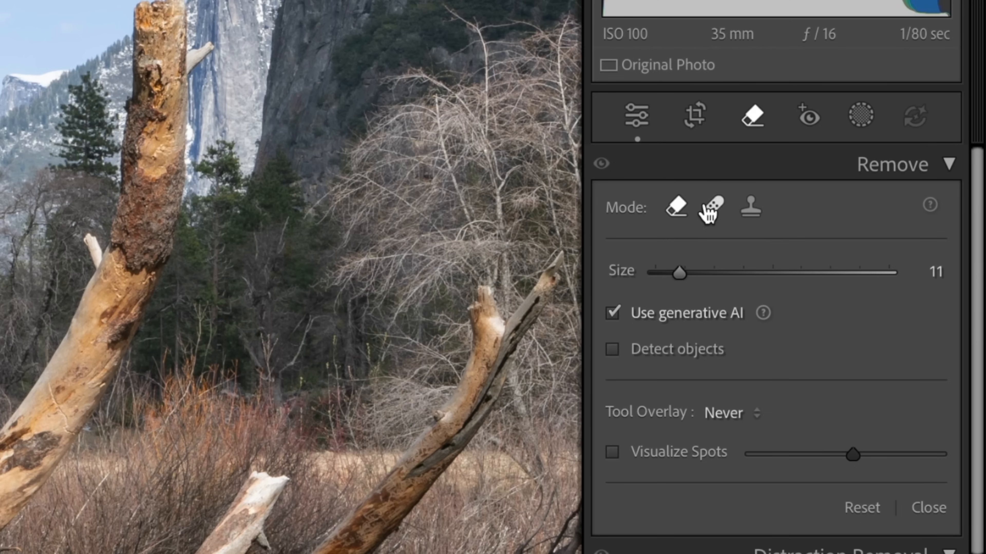
pyautogui.click(710, 208)
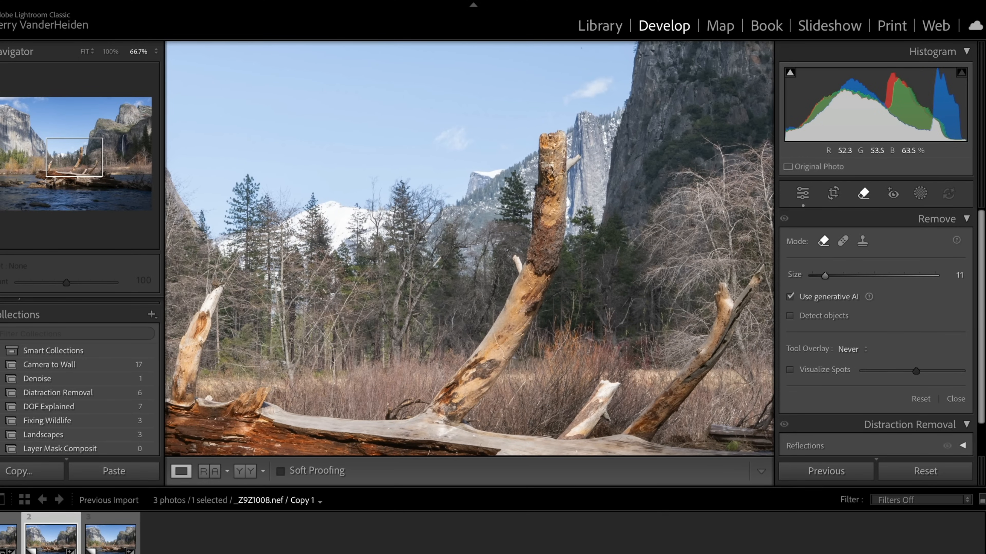
# Paint a size 11 removal mask over the tall upright branch in the middle of the log, including its small side stubs.
pyautogui.moveTo(583, 158)
pyautogui.mouseDown()
pyautogui.moveTo(566, 168)
pyautogui.moveTo(586, 125)
pyautogui.moveTo(575, 111)
pyautogui.moveTo(557, 113)
pyautogui.mouseUp()
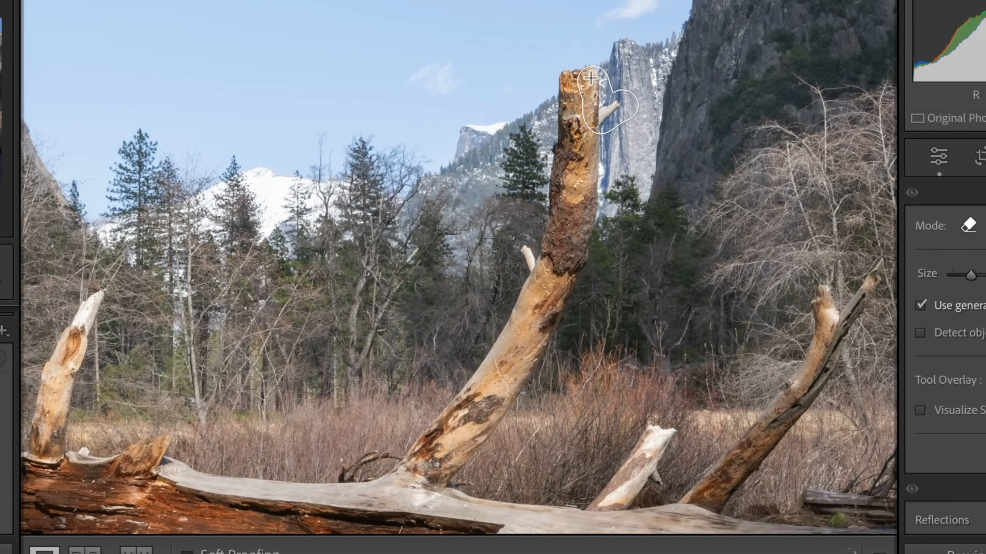
pyautogui.moveTo(571, 80)
pyautogui.mouseDown()
pyautogui.moveTo(546, 252)
pyautogui.moveTo(528, 252)
pyautogui.moveTo(500, 338)
pyautogui.moveTo(423, 422)
pyautogui.mouseUp()
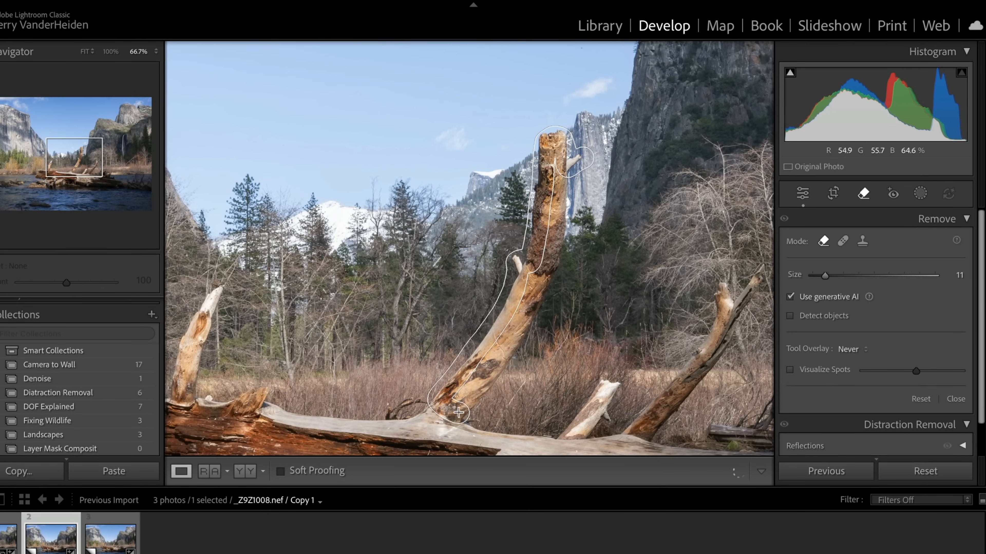
pyautogui.moveTo(478, 401)
pyautogui.mouseDown()
pyautogui.moveTo(540, 288)
pyautogui.moveTo(560, 194)
pyautogui.mouseUp()
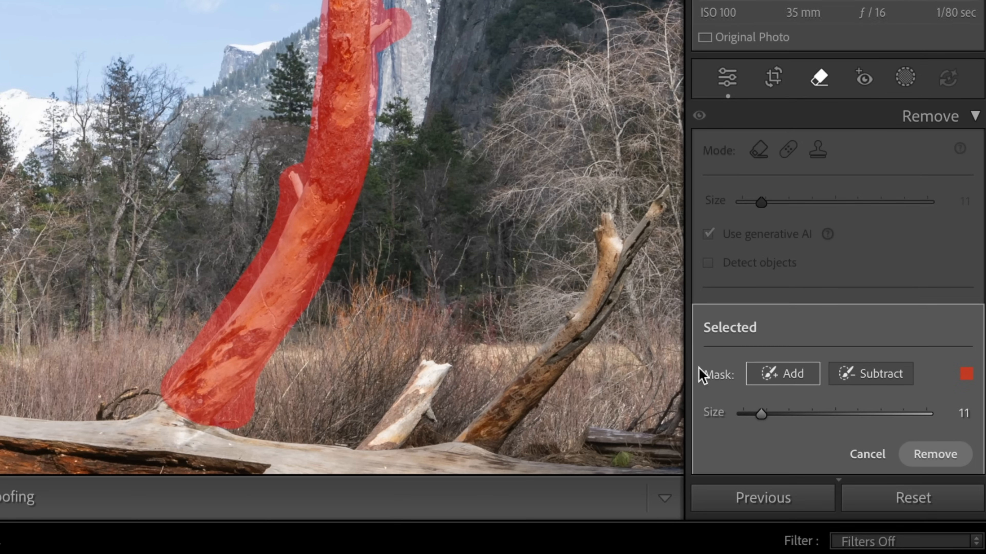
pyautogui.moveTo(364, 189); pyautogui.dragTo(326, 250)
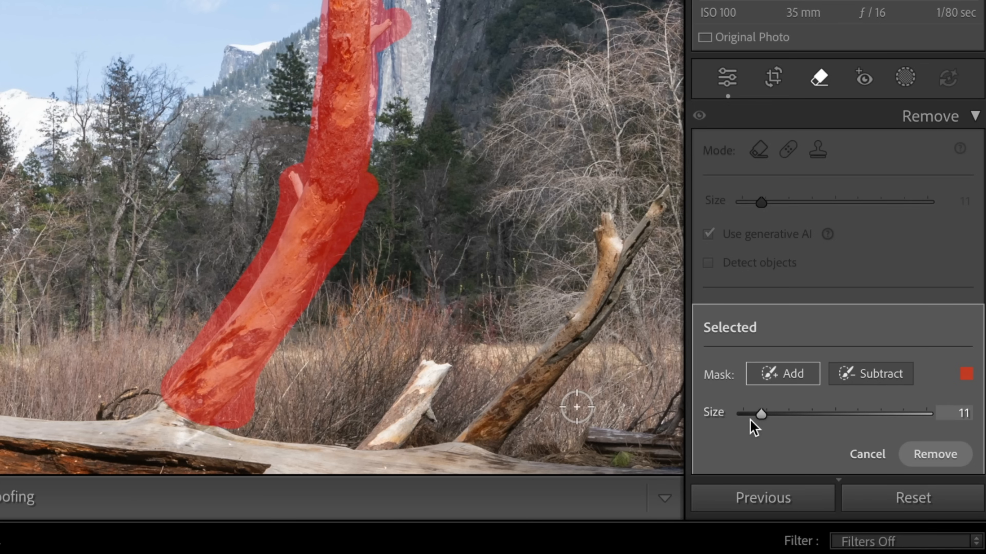
# Subtract the excess mask around the branch with a size 18 brush and run the generative removal.
pyautogui.moveTo(758, 415)
pyautogui.mouseDown()
pyautogui.moveTo(778, 416)
pyautogui.moveTo(762, 419)
pyautogui.mouseUp()
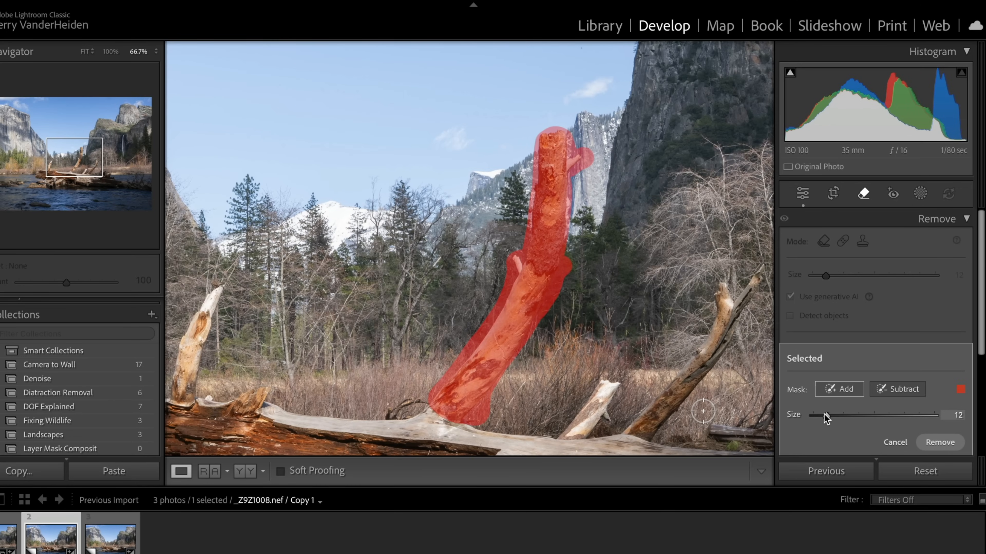
pyautogui.press('[')
pyautogui.press(']')
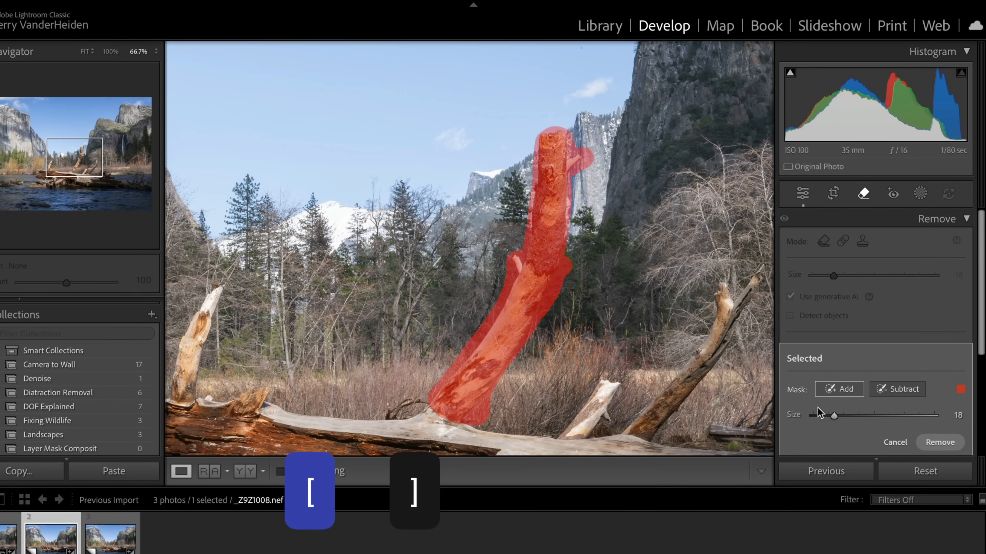
pyautogui.click(894, 390)
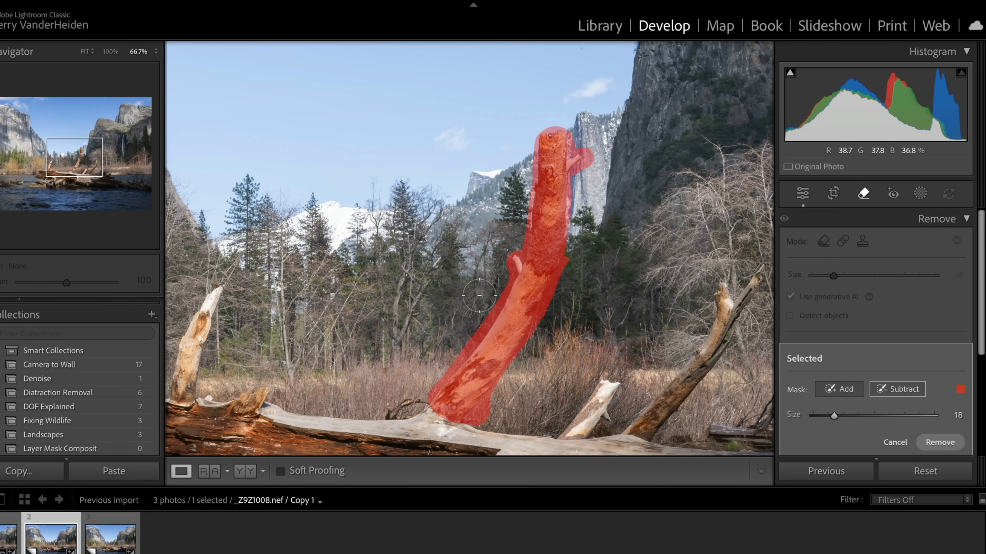
pyautogui.click(602, 156)
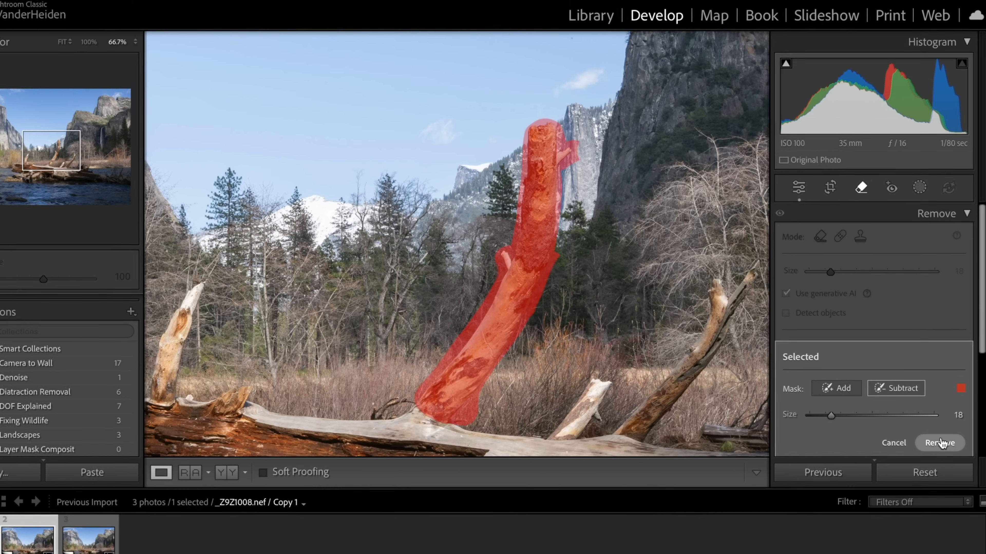
pyautogui.click(936, 454)
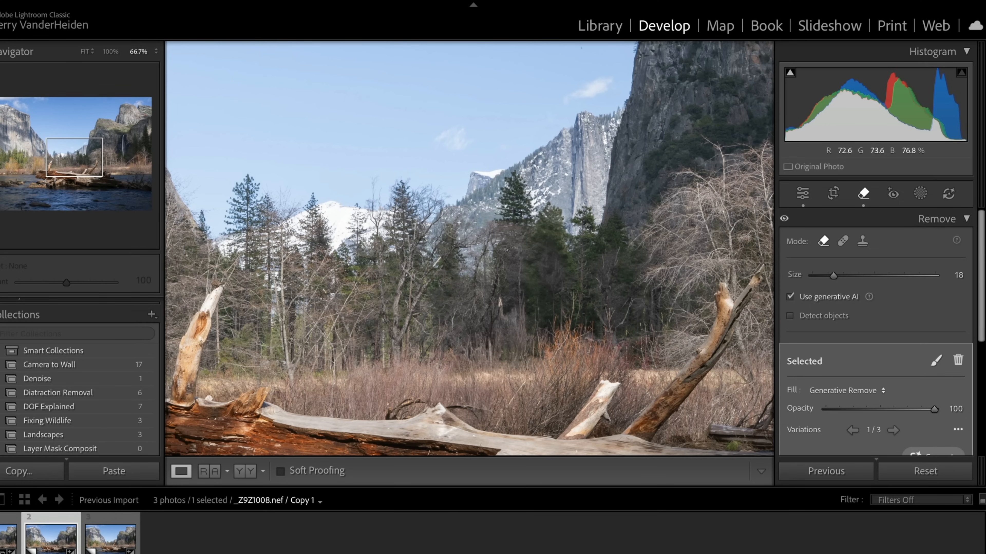
# Inspect the trees and cliff where the branch was removed at 100% zoom.
pyautogui.click(111, 52)
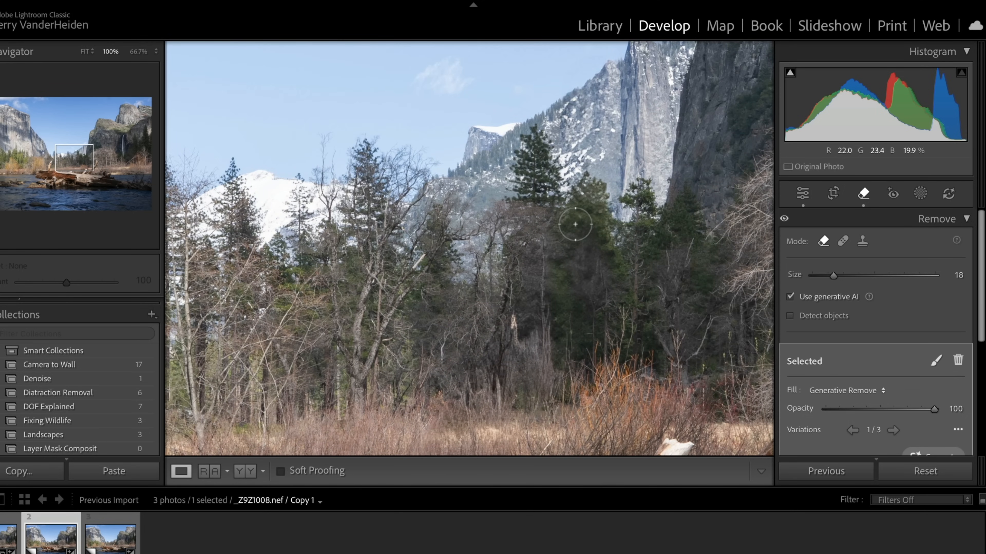
pyautogui.press('space')
pyautogui.moveTo(573, 215); pyautogui.dragTo(510, 264)
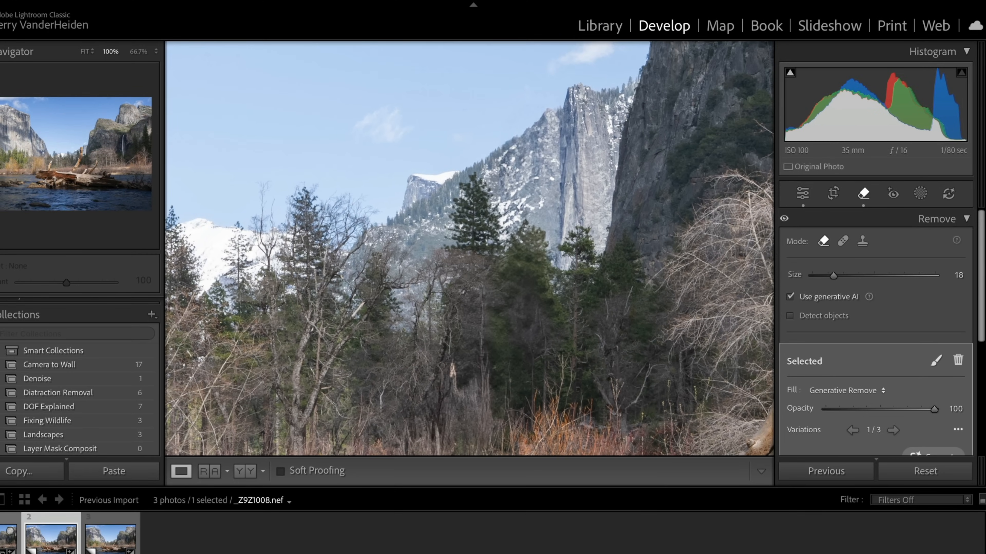
# Select the original photo and the first virtual copy in the Library grid and open them in Compare view.
pyautogui.hotkey('ctrl', 'a')
pyautogui.press('n')
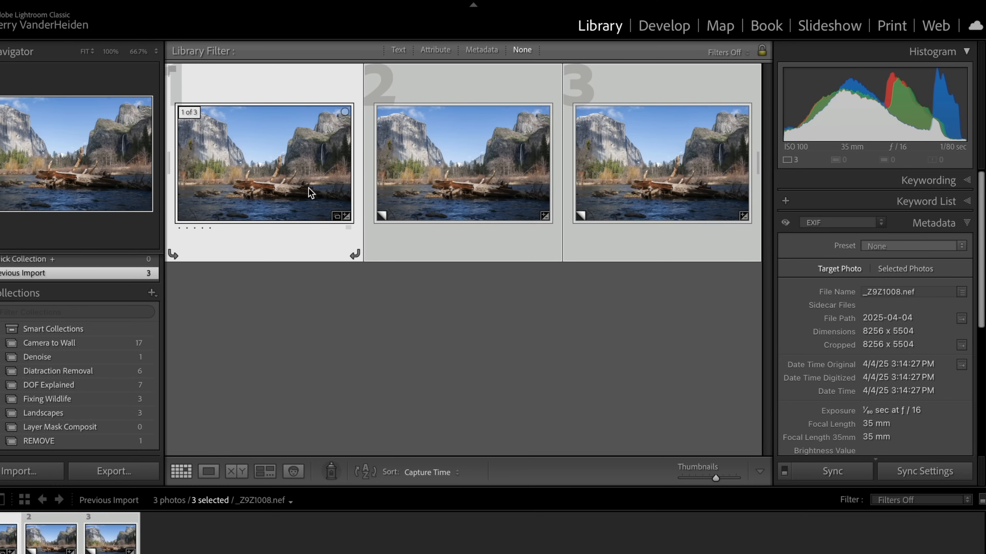
pyautogui.click(318, 351)
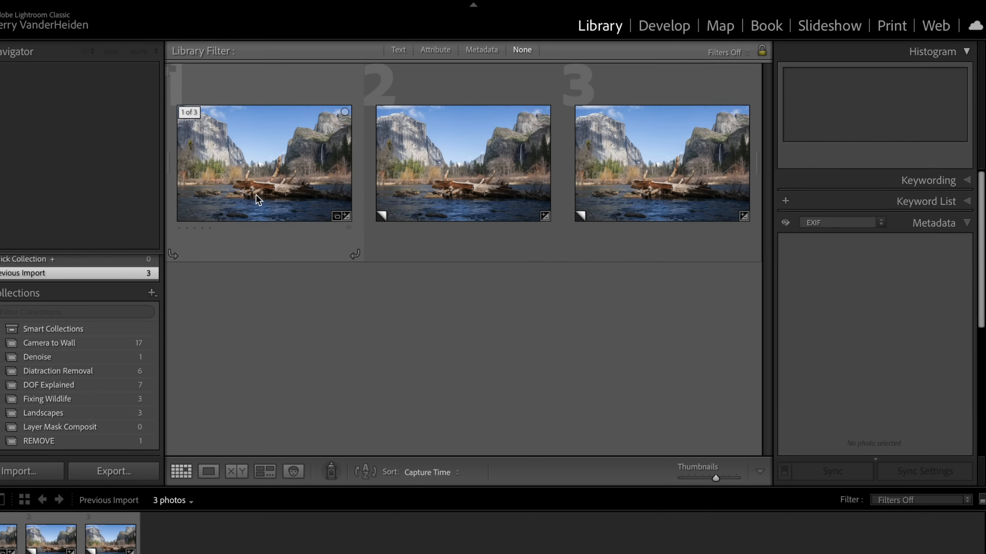
pyautogui.keyDown('ctrl'); pyautogui.click(454, 186); pyautogui.keyUp('ctrl')
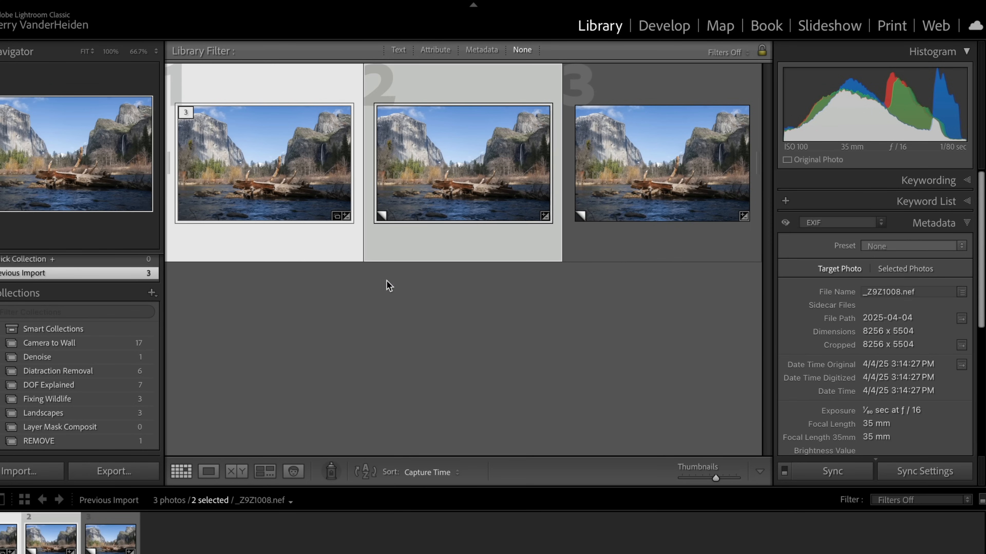
pyautogui.click(242, 472)
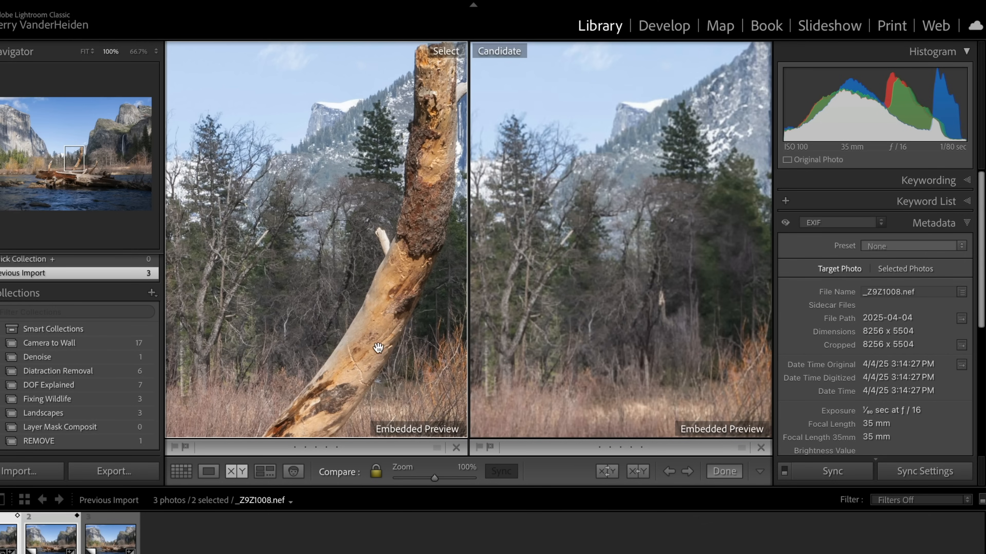
# Compare the branch area in the original and the virtual copy at 100% zoom, from the cliff down to the log.
pyautogui.click(421, 246)
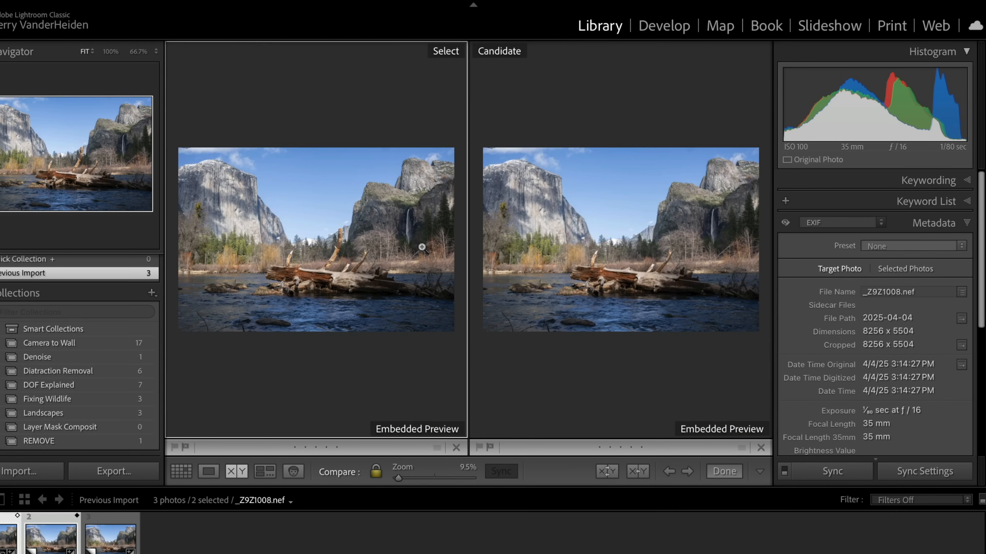
pyautogui.click(335, 236)
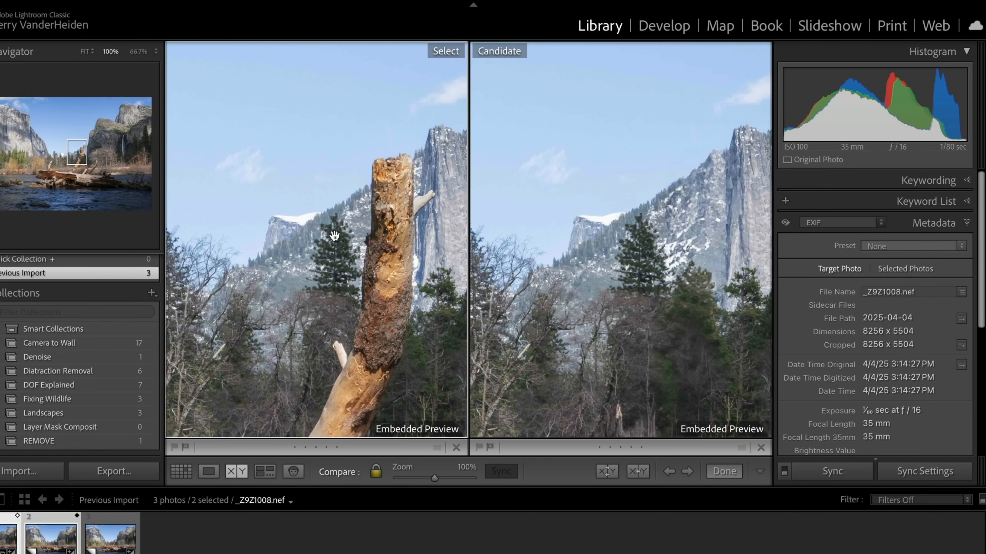
pyautogui.moveTo(397, 291); pyautogui.dragTo(340, 246)
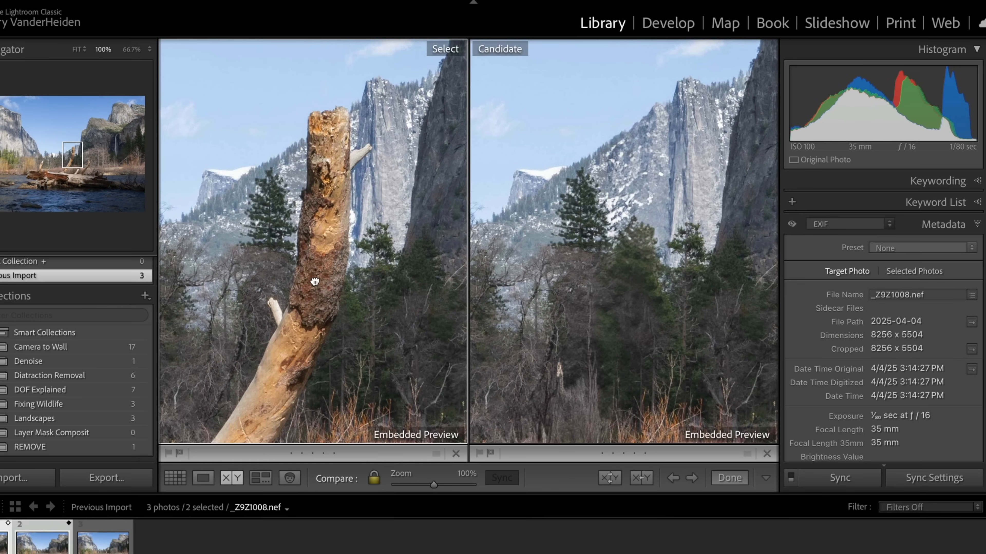
pyautogui.moveTo(314, 281); pyautogui.dragTo(315, 153)
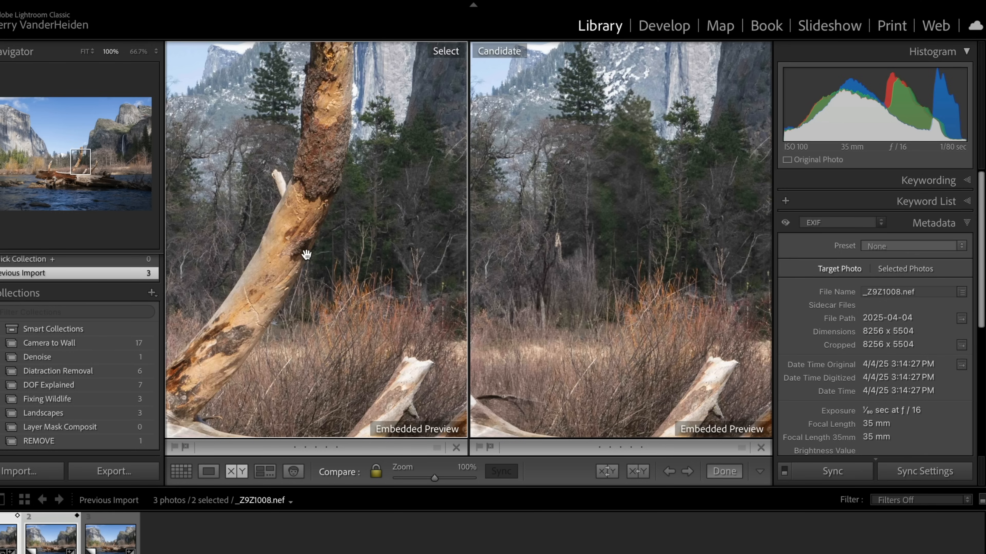
pyautogui.moveTo(304, 249); pyautogui.dragTo(316, 317)
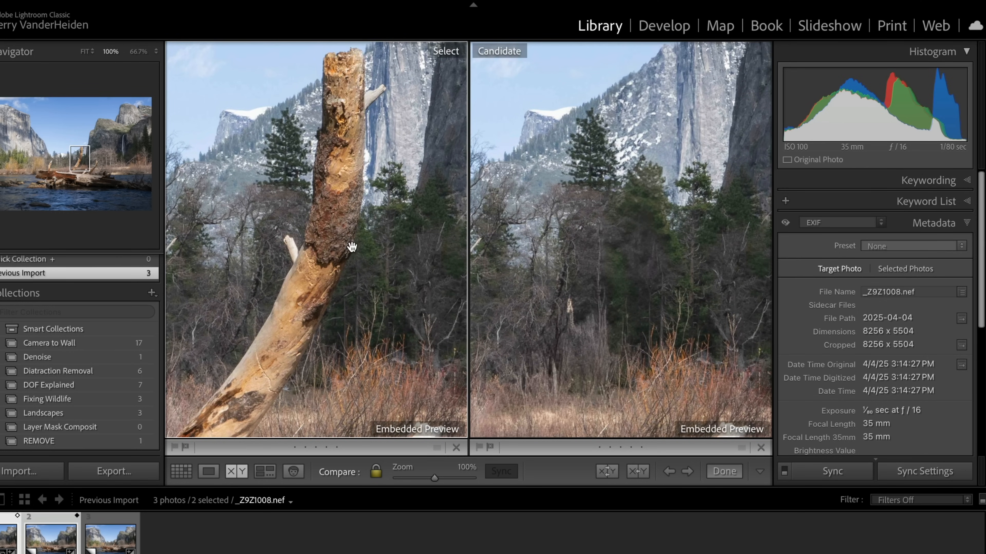
pyautogui.moveTo(323, 237); pyautogui.dragTo(370, 137)
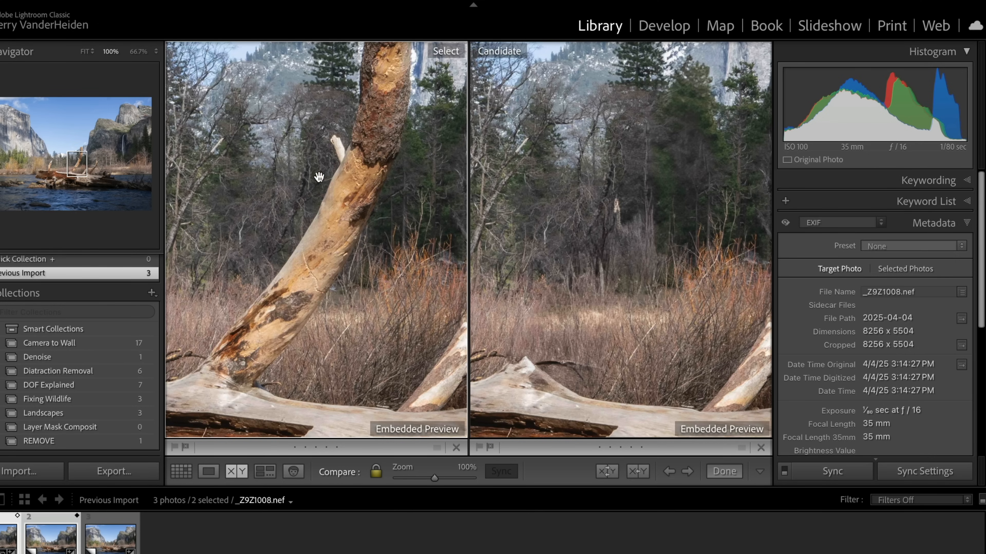
# Compare the trees, brush and grass around the removed branch in both versions at 200% zoom, ending with the fitted view.
pyautogui.click(149, 53)
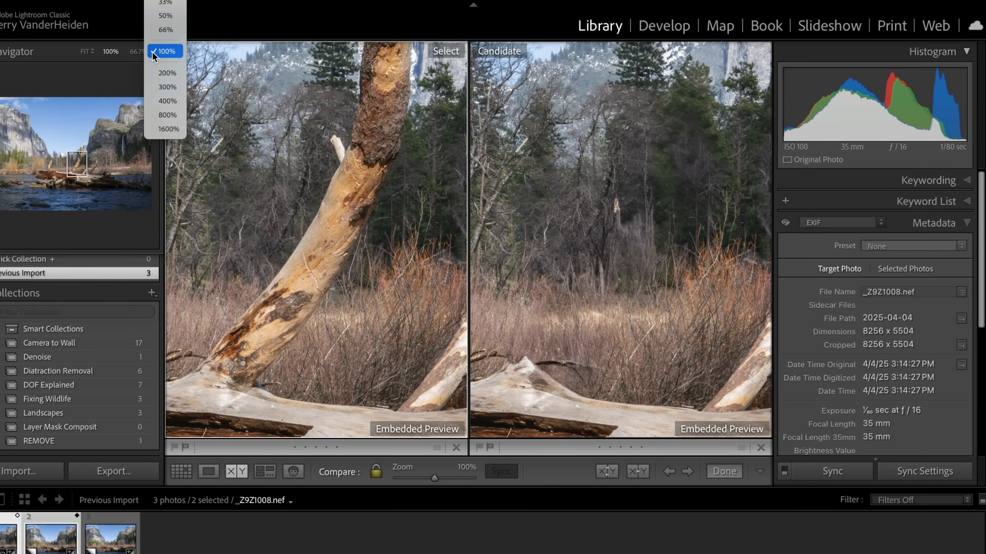
pyautogui.click(155, 74)
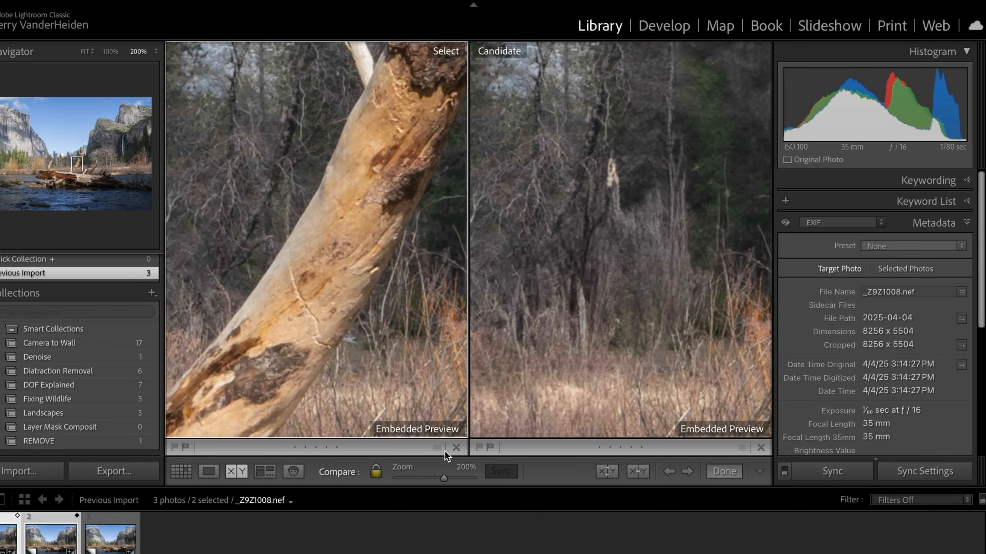
pyautogui.moveTo(356, 348); pyautogui.dragTo(336, 155)
pyautogui.moveTo(373, 290); pyautogui.dragTo(319, 339)
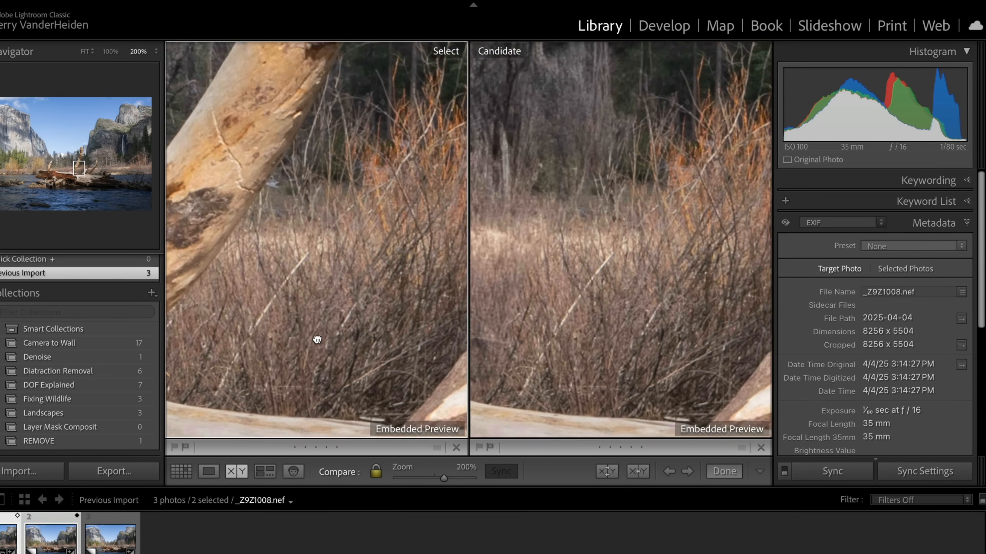
pyautogui.moveTo(305, 170); pyautogui.dragTo(311, 364)
pyautogui.moveTo(291, 244); pyautogui.dragTo(303, 279)
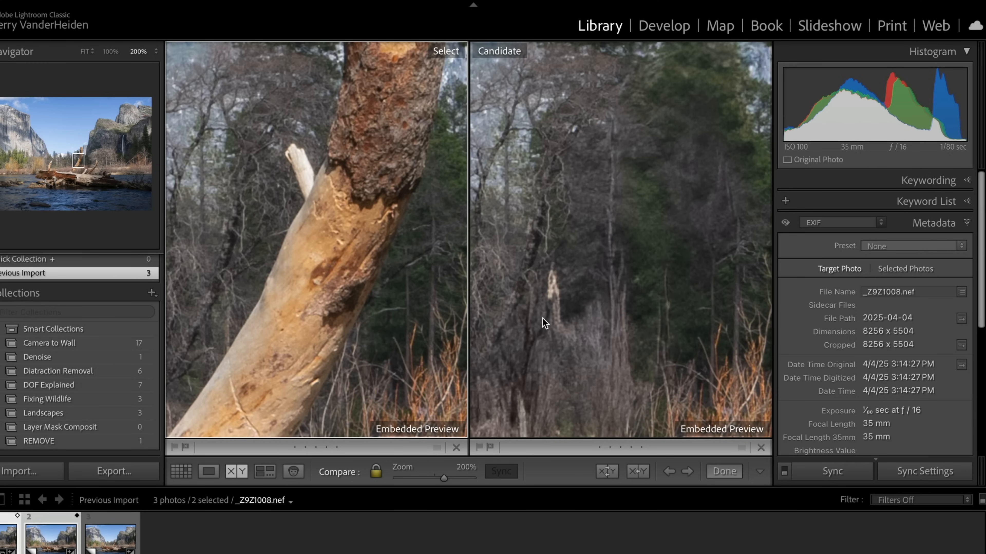
pyautogui.moveTo(323, 306); pyautogui.dragTo(365, 283)
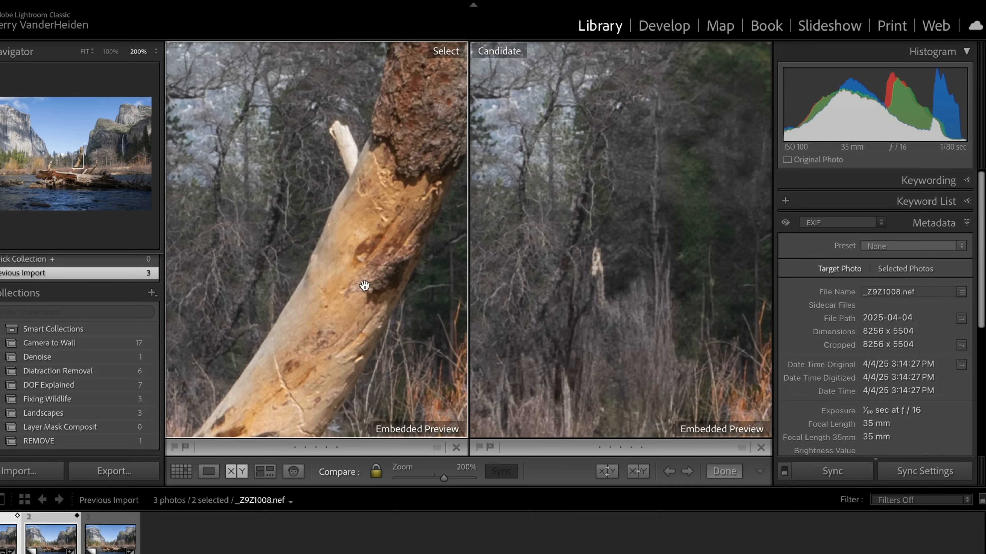
pyautogui.click(608, 289)
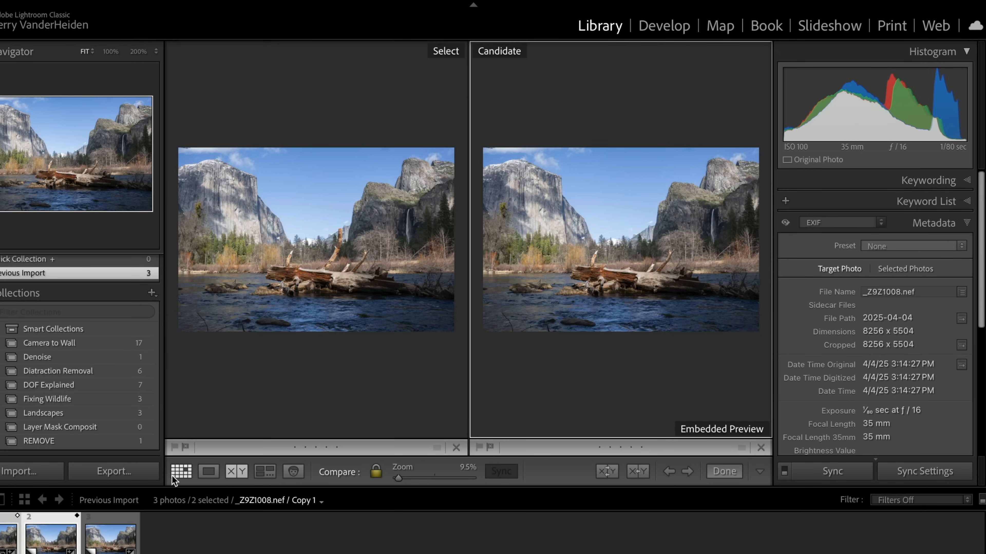
# Open the second virtual copy from the Library grid for editing in Adobe Photoshop 2025.
pyautogui.click(179, 472)
pyautogui.click(352, 386)
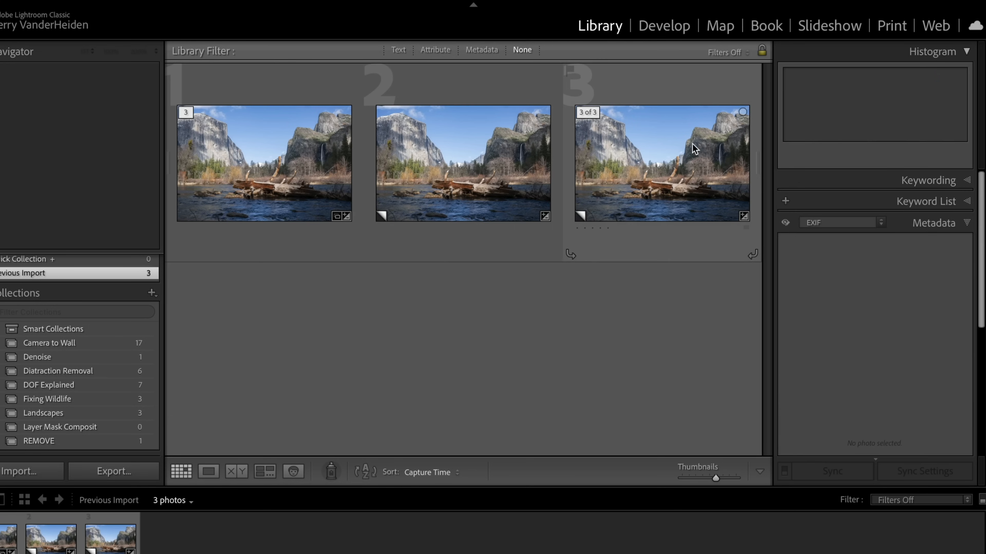
pyautogui.click(639, 146)
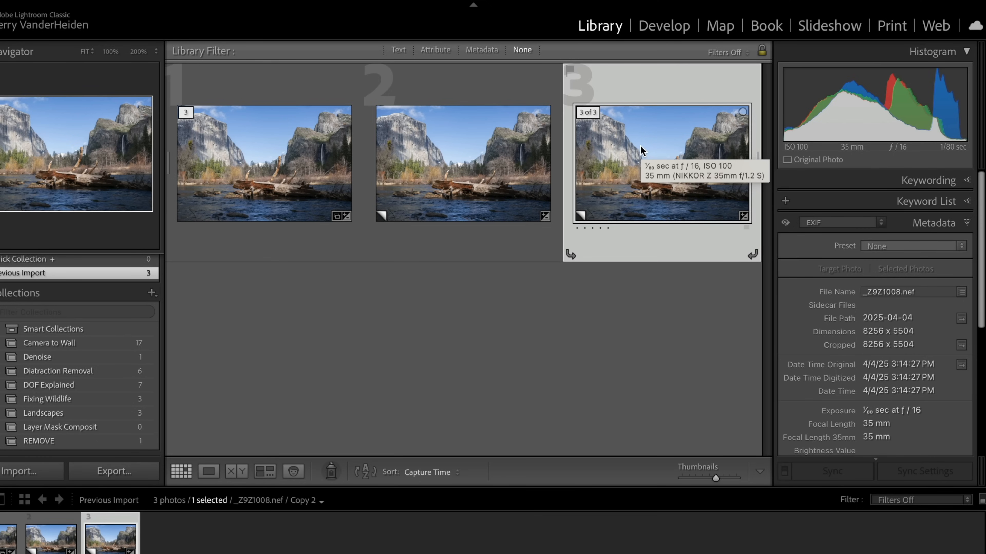
pyautogui.doubleClick(640, 145)
pyautogui.rightClick(448, 227)
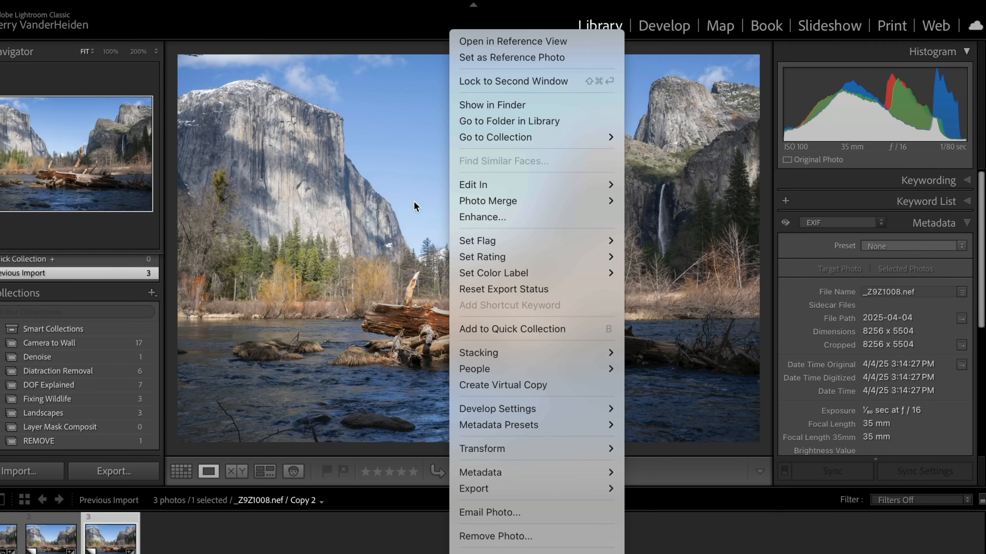
pyautogui.moveTo(452, 185)
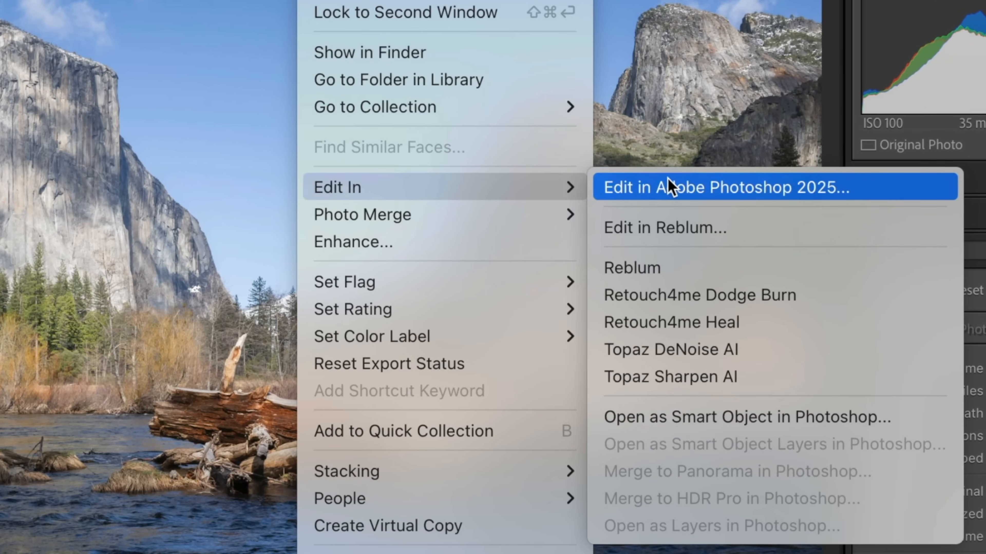
pyautogui.click(668, 188)
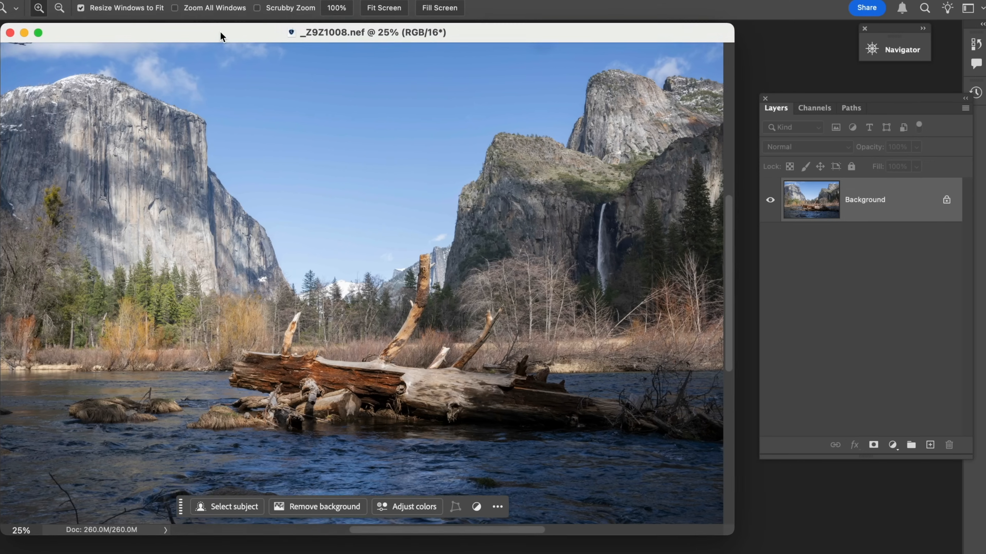
# Duplicate the Background layer and activate the Remove tool over the upright branches on the log.
pyautogui.moveTo(219, 36); pyautogui.dragTo(252, 45)
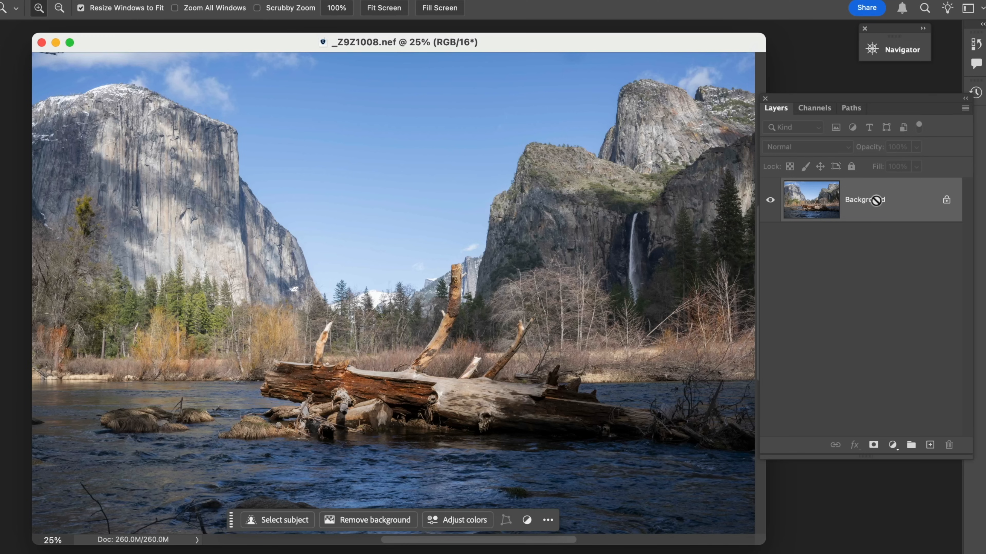
pyautogui.press('super+j')
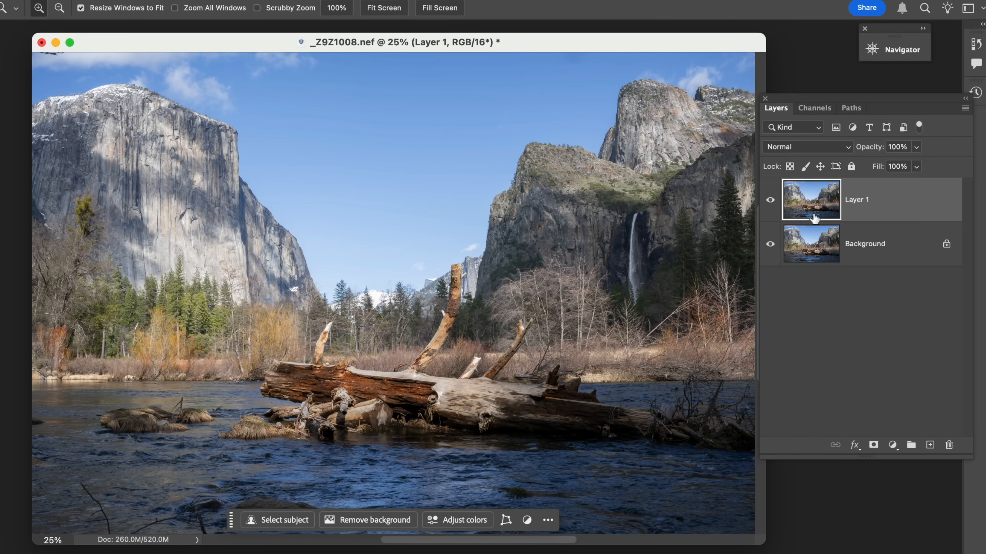
pyautogui.moveTo(382, 247); pyautogui.dragTo(488, 412)
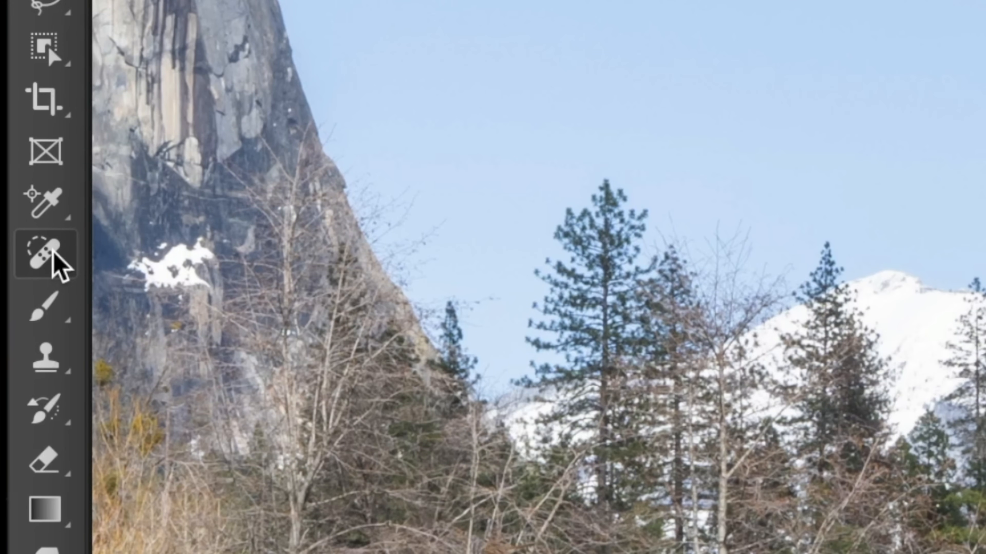
pyautogui.click(53, 250)
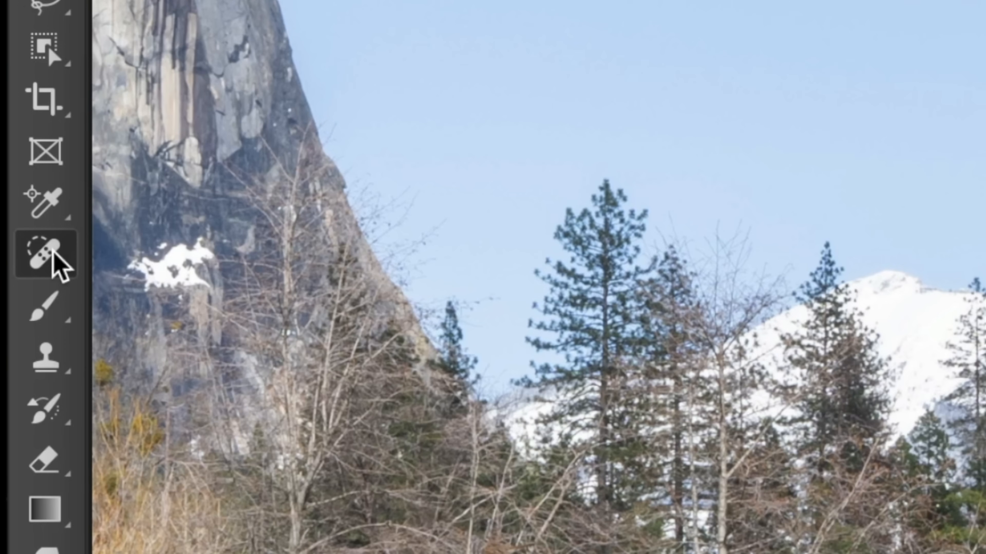
pyautogui.rightClick(71, 268)
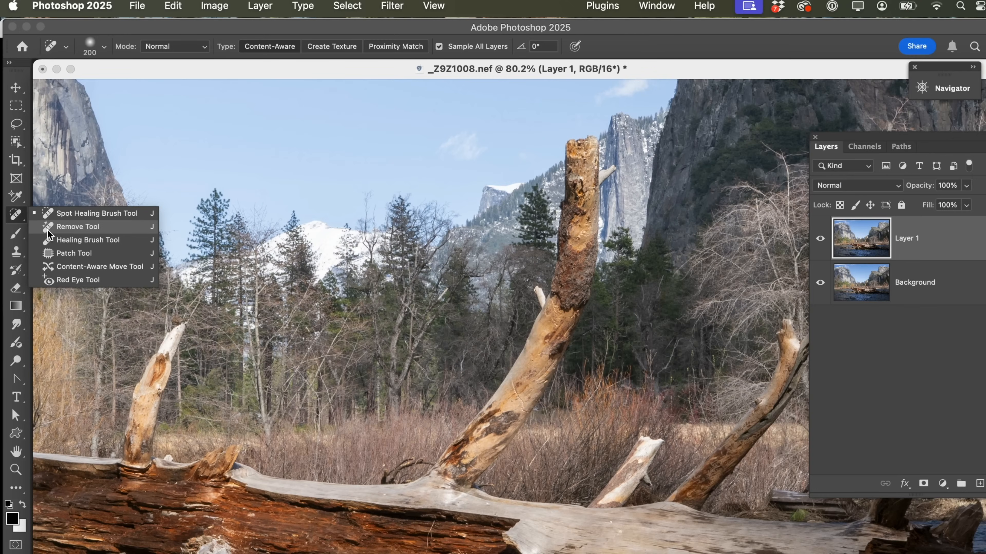
pyautogui.click(48, 228)
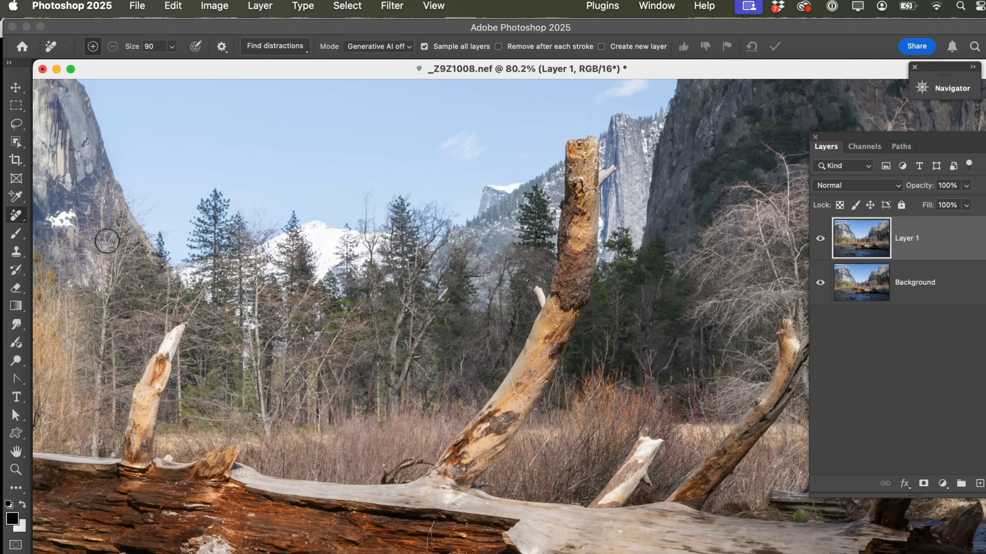
# Paint a size 90 removal mask over the tall upright branch and its stubs, and apply the removal in Auto (May use generative AI) mode.
pyautogui.moveTo(594, 136)
pyautogui.mouseDown()
pyautogui.moveTo(570, 145)
pyautogui.moveTo(552, 294)
pyautogui.moveTo(497, 398)
pyautogui.moveTo(441, 466)
pyautogui.moveTo(487, 480)
pyautogui.moveTo(563, 332)
pyautogui.moveTo(605, 168)
pyautogui.moveTo(596, 136)
pyautogui.moveTo(585, 153)
pyautogui.mouseUp()
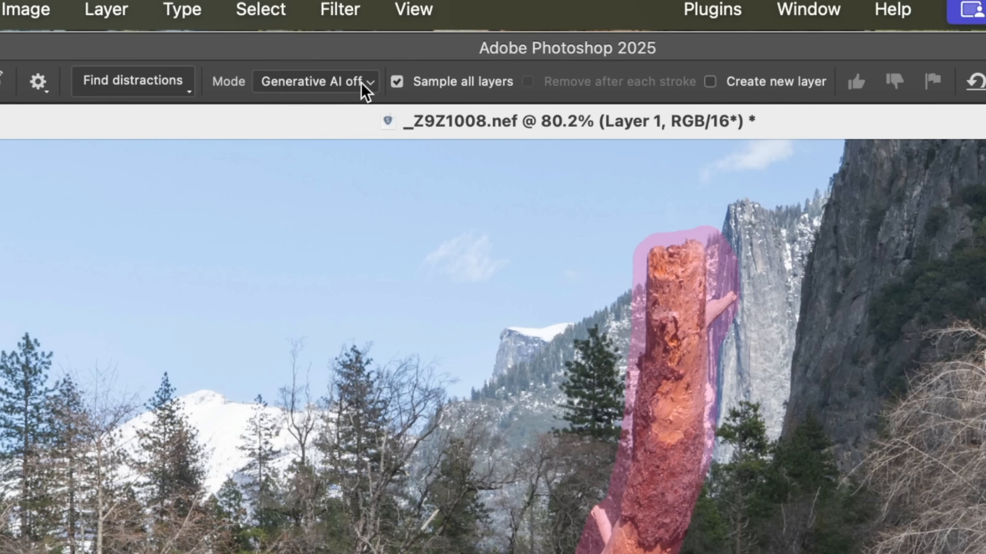
pyautogui.click(371, 93)
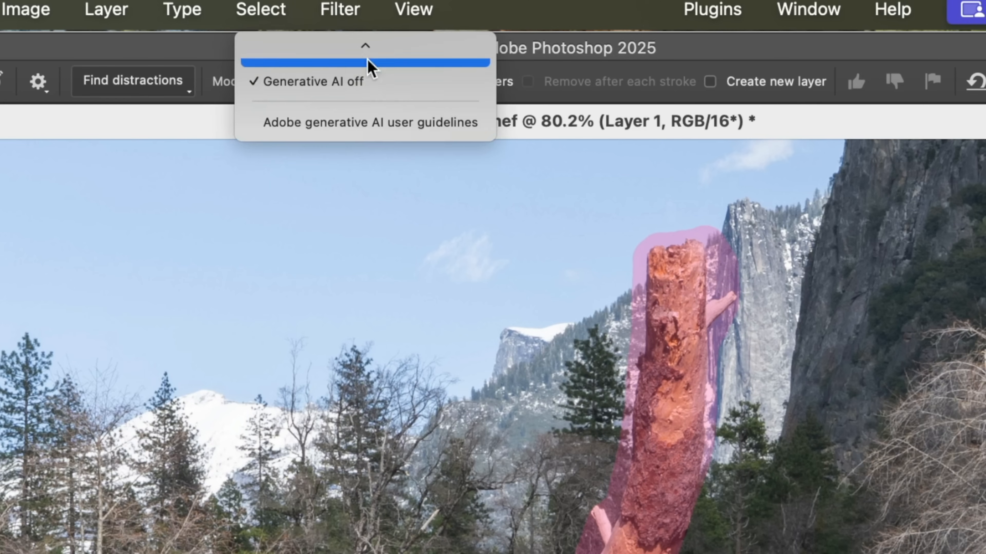
pyautogui.moveTo(367, 65)
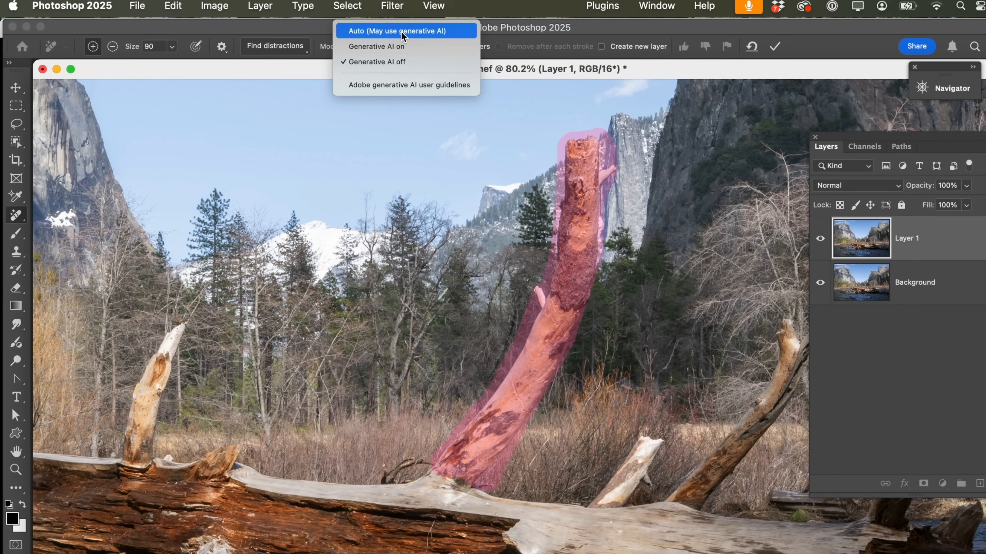
pyautogui.click(403, 32)
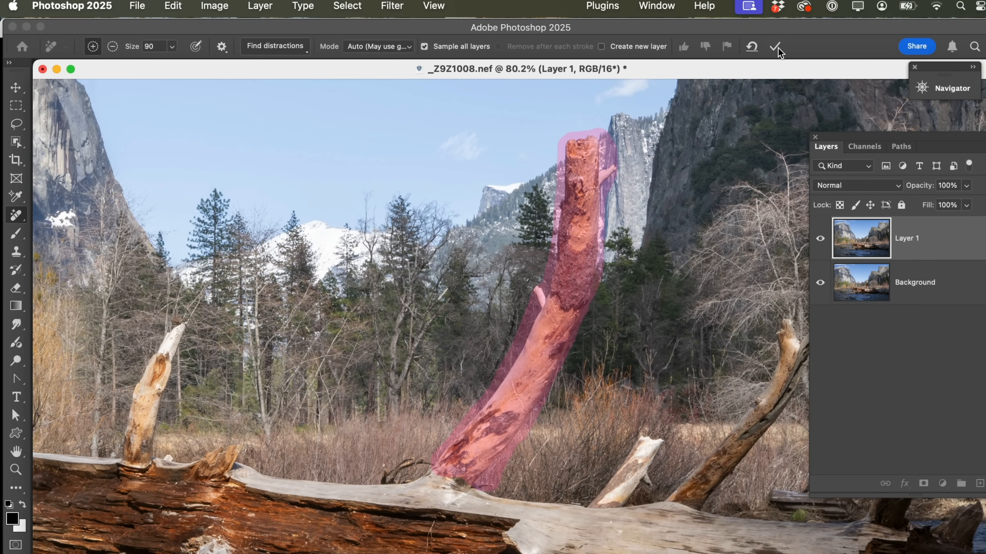
pyautogui.click(776, 47)
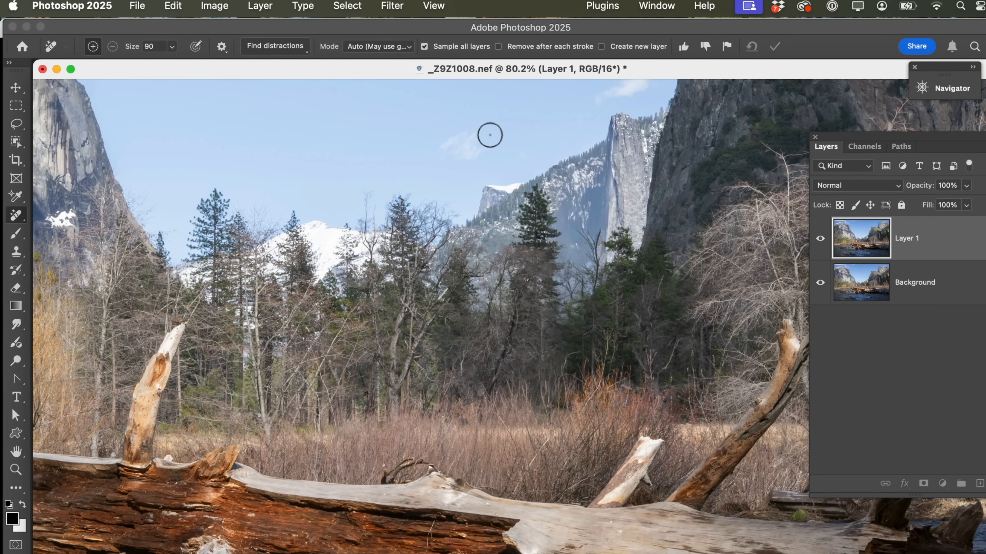
# Inspect the cliff, trees and brush where the branch was removed at 186% zoom.
pyautogui.press('z')
pyautogui.moveTo(462, 118); pyautogui.dragTo(645, 343)
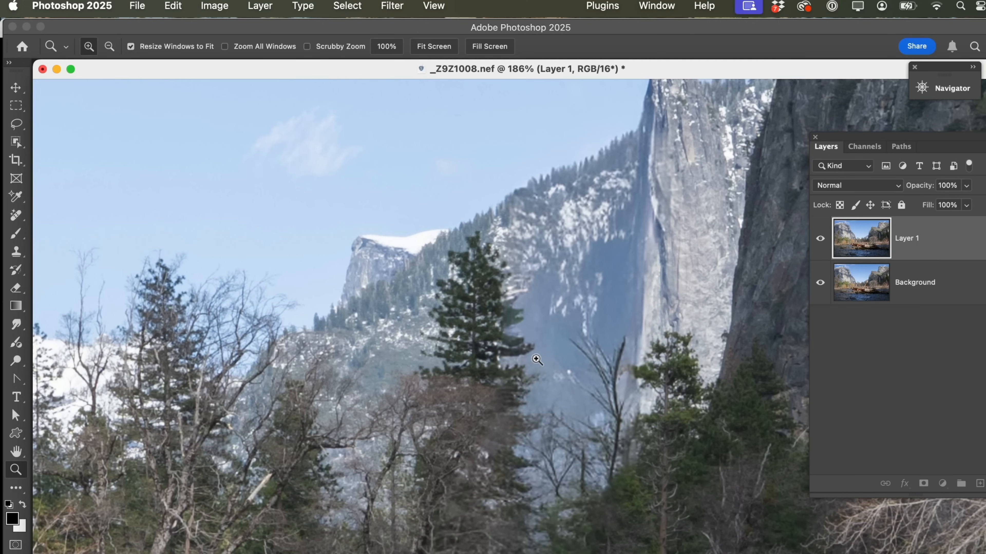
pyautogui.moveTo(536, 375); pyautogui.dragTo(550, 267)
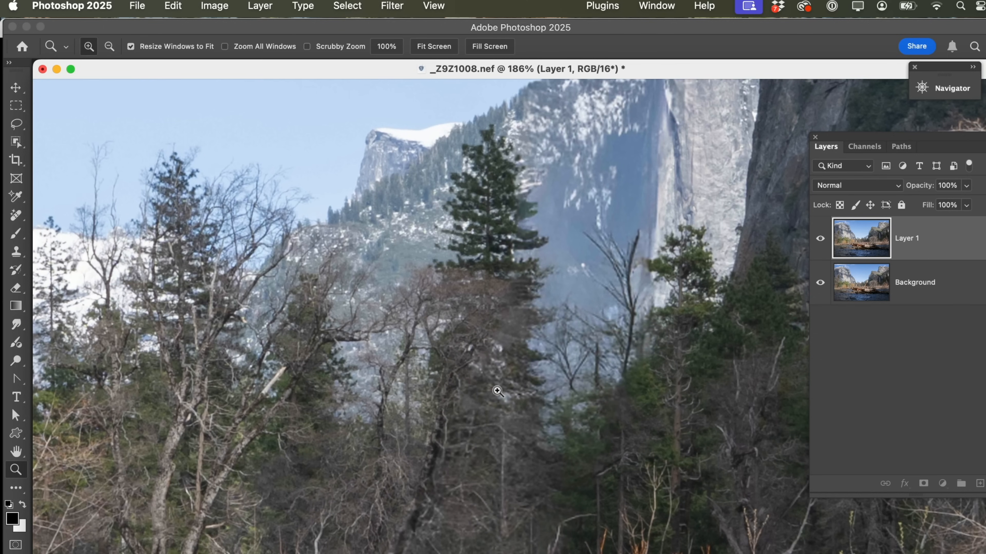
pyautogui.scroll(-15, 495, 394)
pyautogui.scroll(15, 494, 394)
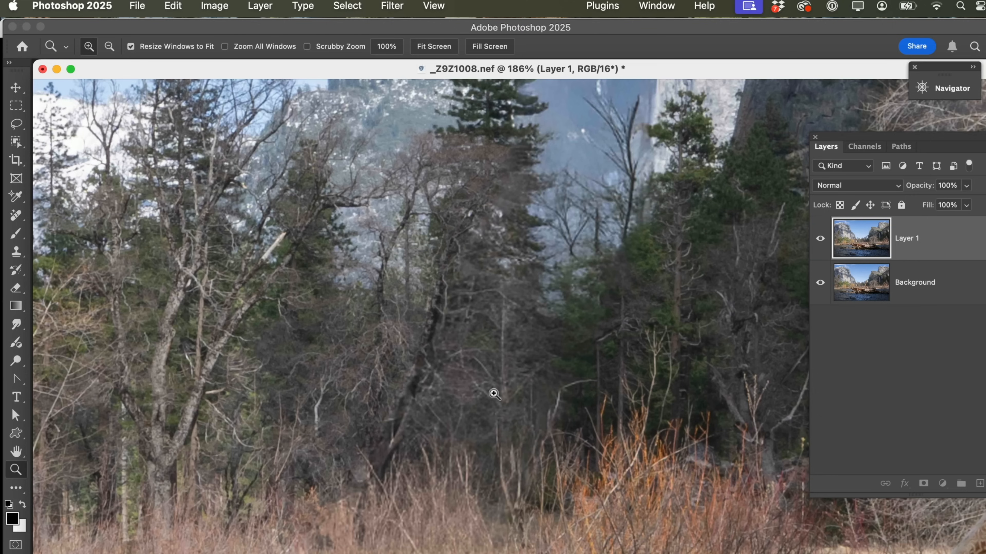
# Compare the brush and trees above the log with and without the branch removal by toggling Layer 1's visibility.
pyautogui.scroll(-10, 454, 449)
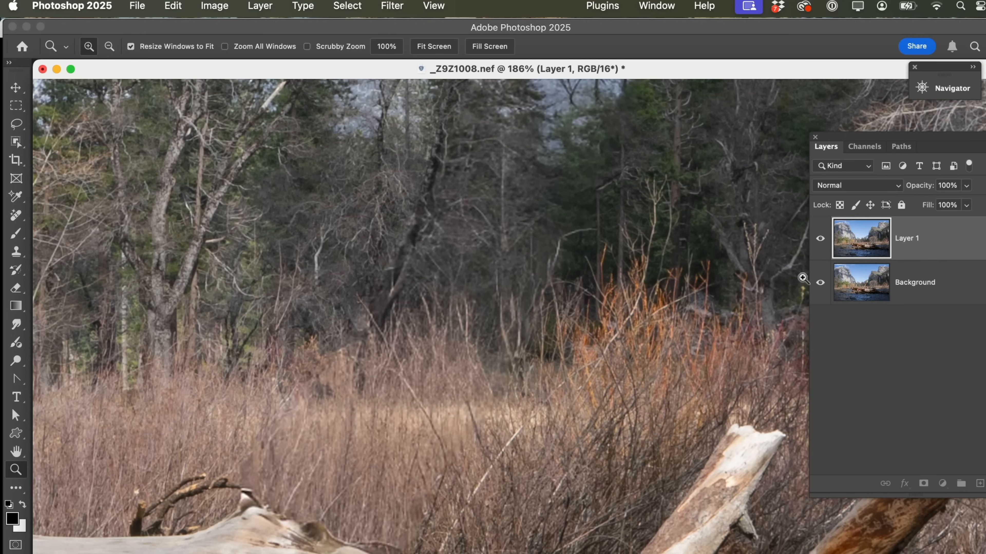
pyautogui.click(821, 241)
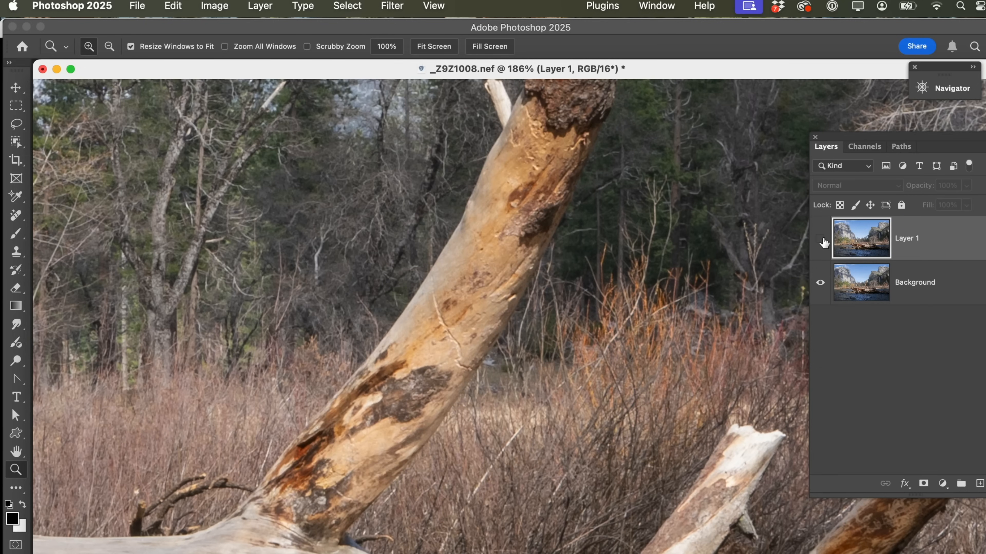
pyautogui.click(821, 240)
pyautogui.click(821, 240)
pyautogui.click(821, 241)
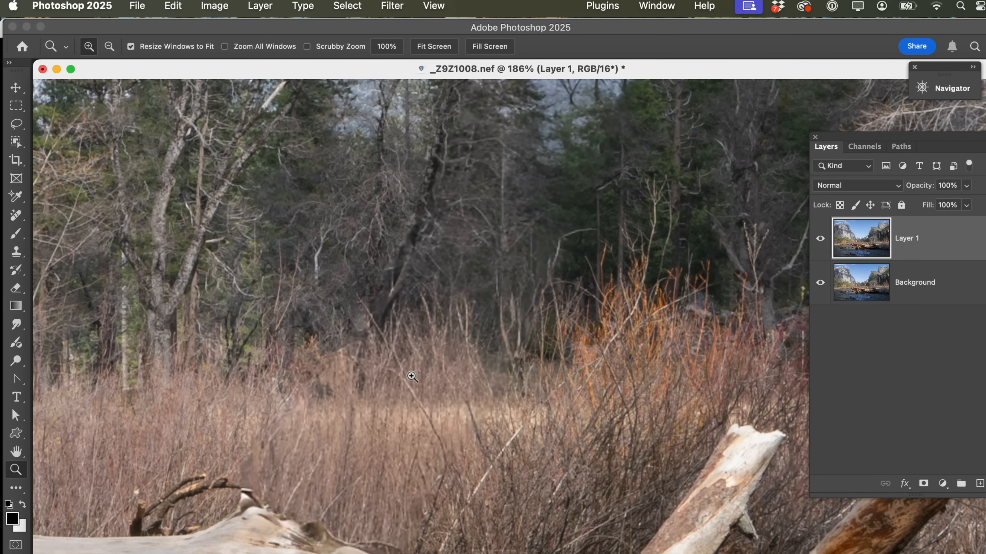
# Hide Layer 1 and duplicate the Background layer.
pyautogui.click(821, 241)
pyautogui.scroll(10, 787, 289)
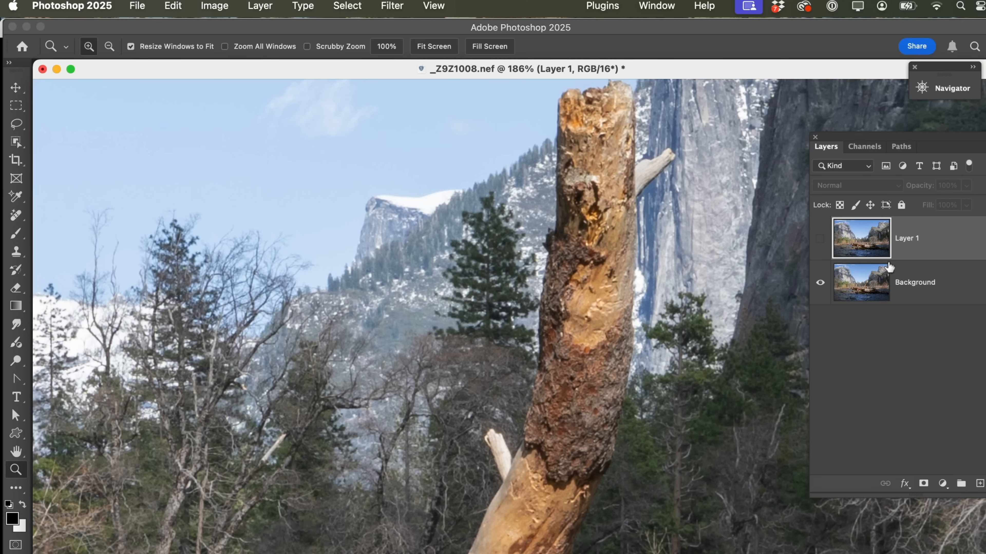
pyautogui.click(914, 282)
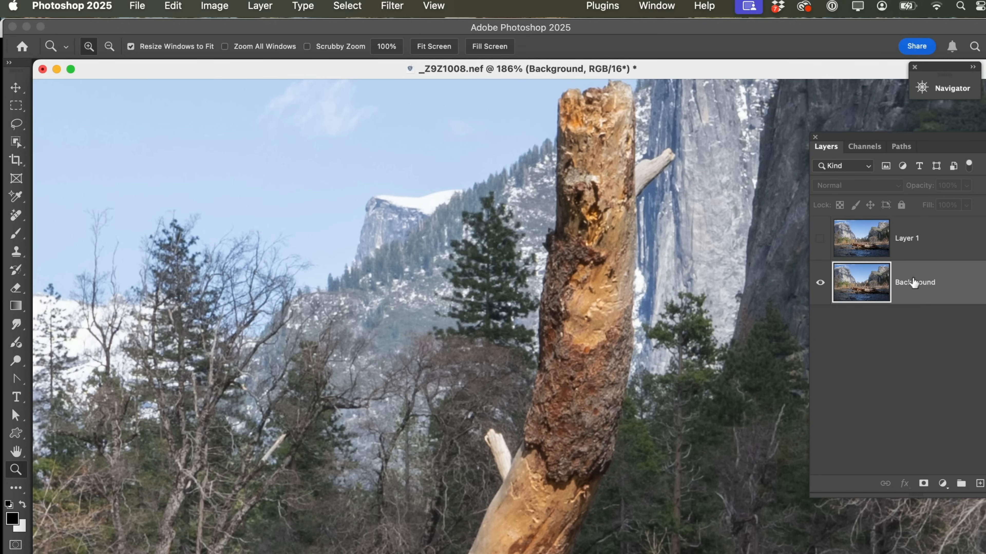
pyautogui.press('super+j')
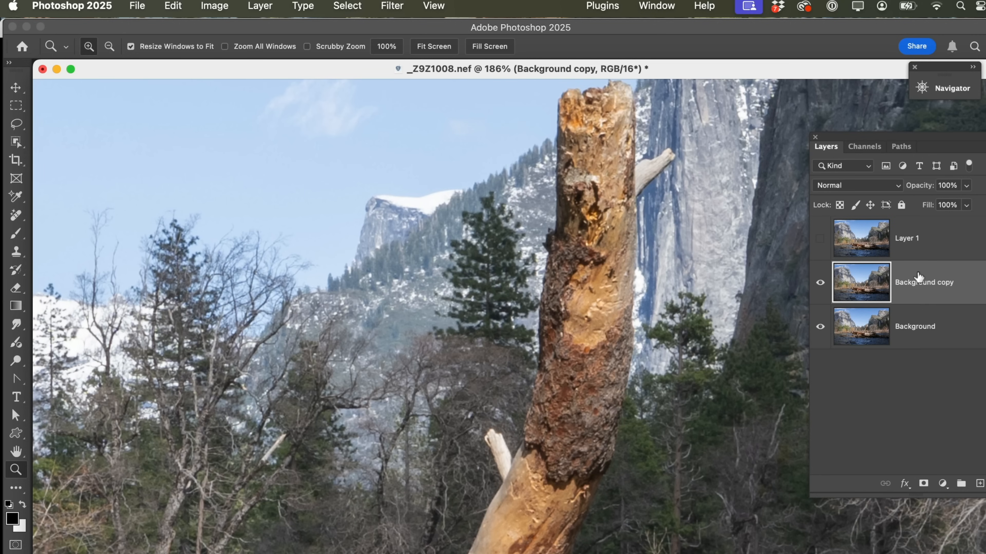
# Rename Layer 1 as Remove Tool and make the Background copy layer active.
pyautogui.doubleClick(914, 239)
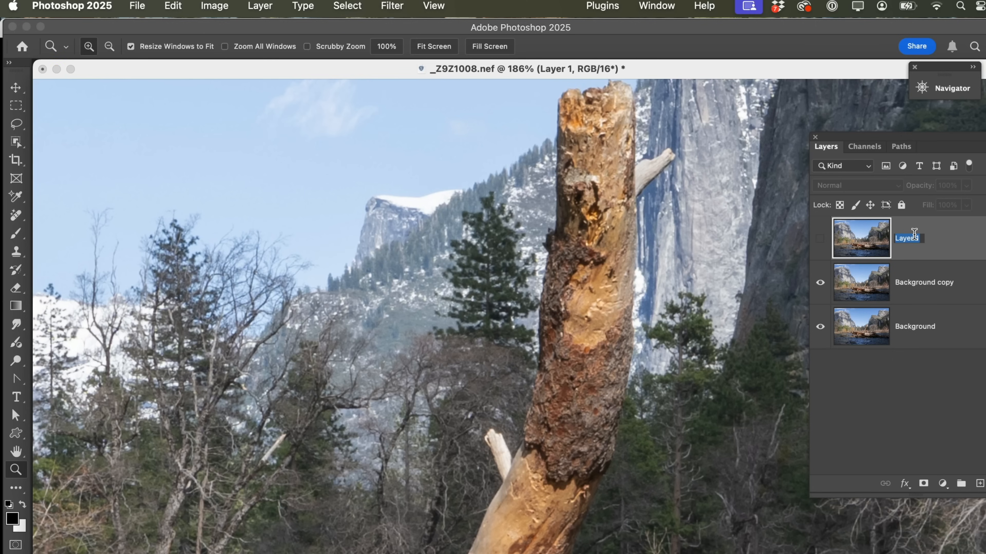
pyautogui.write('Remove Tool')
pyautogui.press('Return')
pyautogui.click(911, 288)
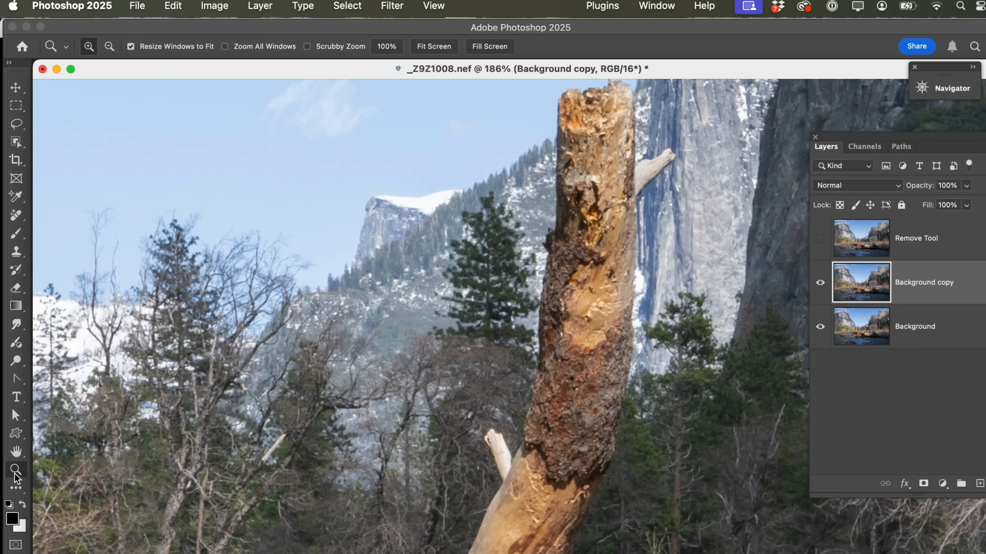
# Select the log and its branches on the Background copy using Select Subject in Cloud (Detailed results) mode.
pyautogui.press('alt')
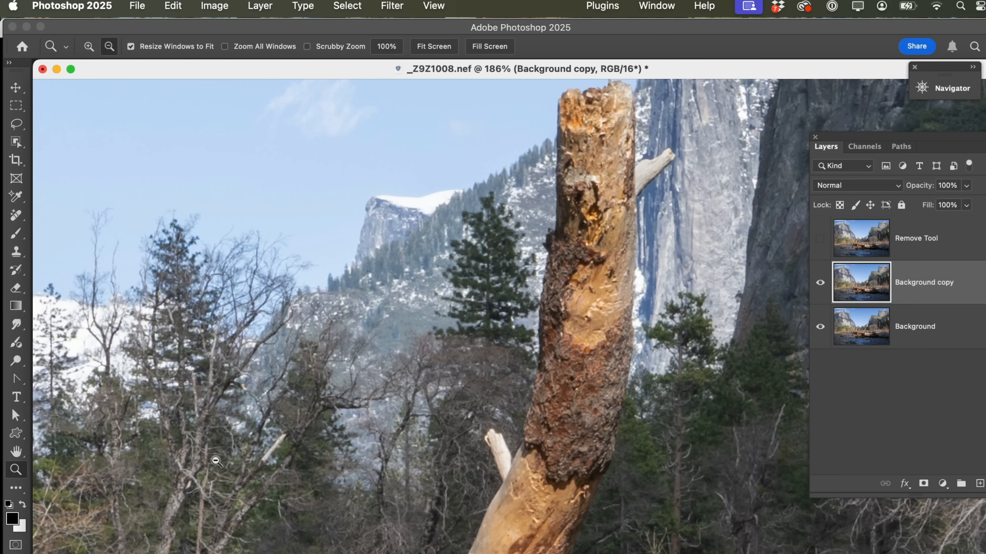
pyautogui.keyDown('alt'); pyautogui.click(221, 455); pyautogui.keyUp('alt')
pyautogui.keyDown('alt'); pyautogui.click(221, 455); pyautogui.keyUp('alt')
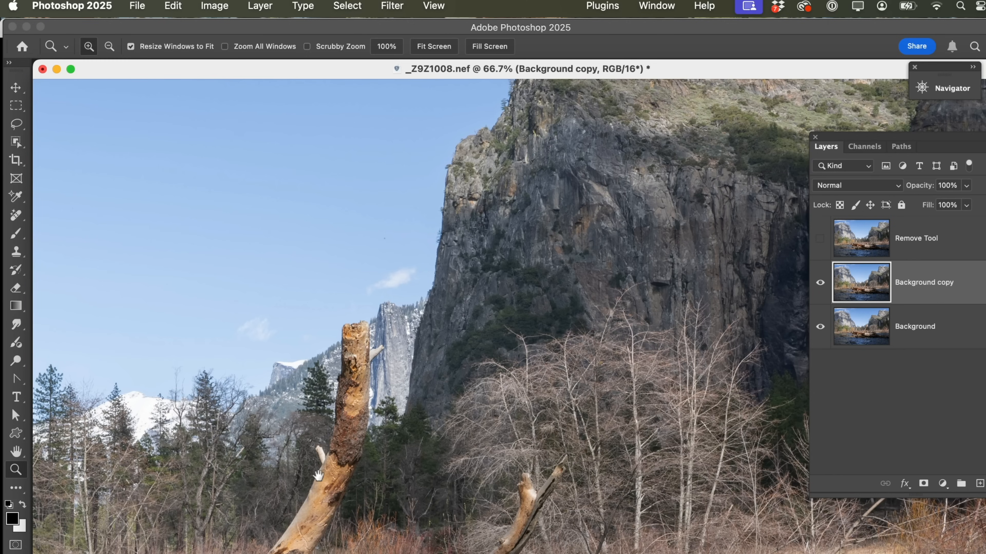
pyautogui.moveTo(317, 476); pyautogui.dragTo(515, 379)
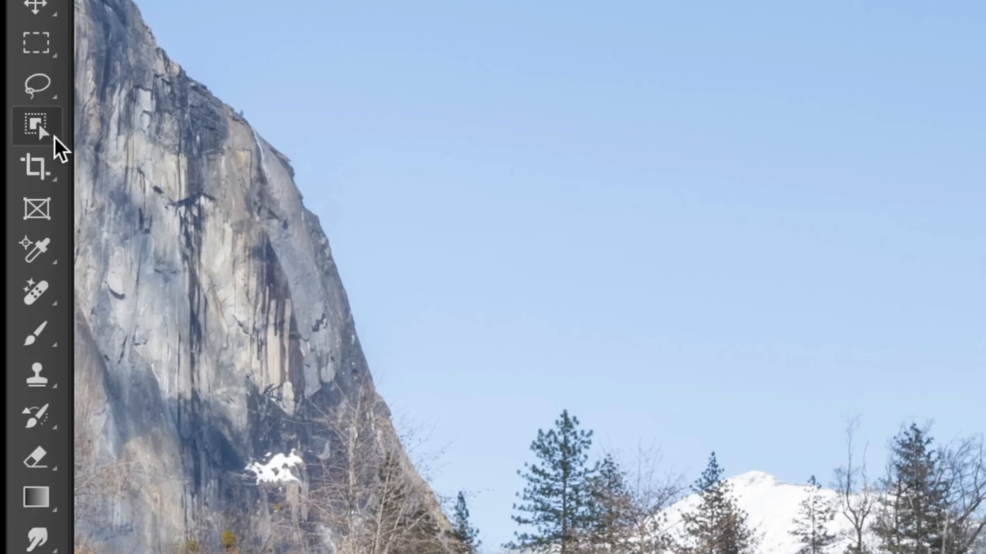
pyautogui.click(42, 133)
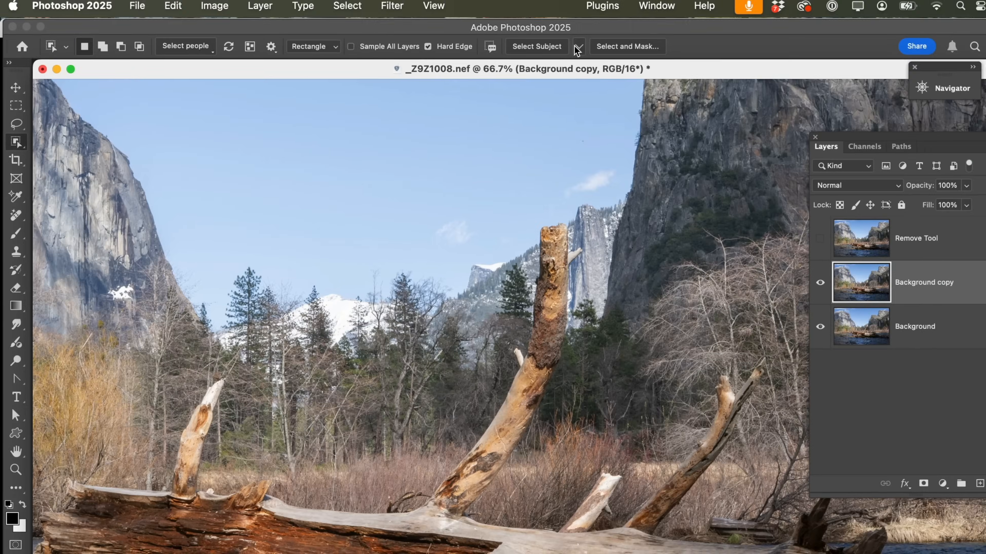
pyautogui.click(578, 47)
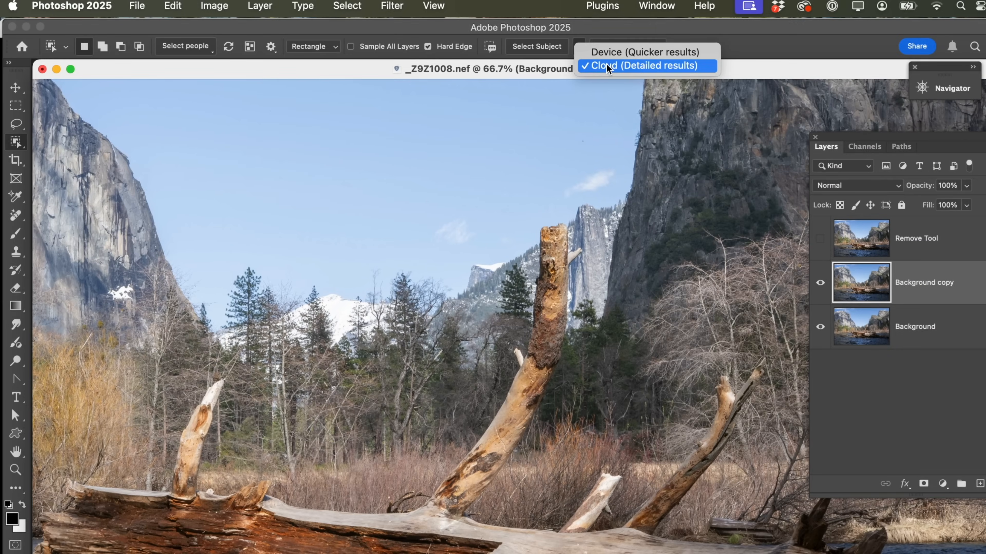
pyautogui.click(531, 49)
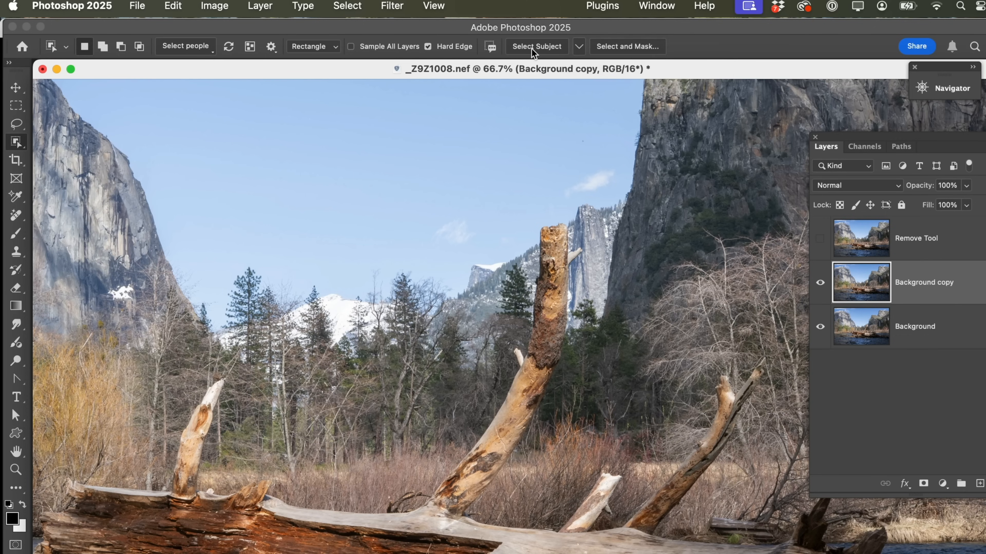
pyautogui.click(531, 46)
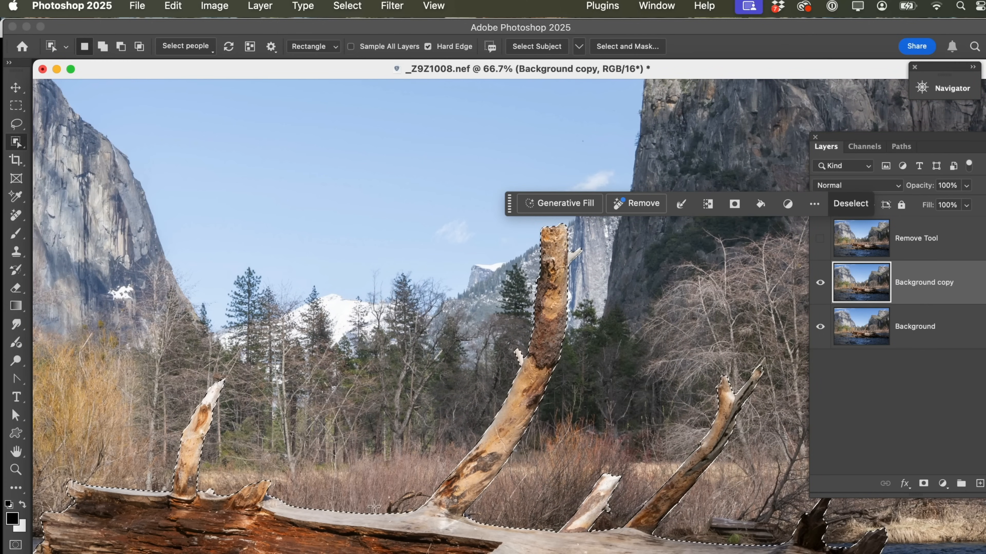
# Subtract the log and the shorter branches from the selection with the Lasso tool, keeping only the tall upright branch selected.
pyautogui.click(16, 469)
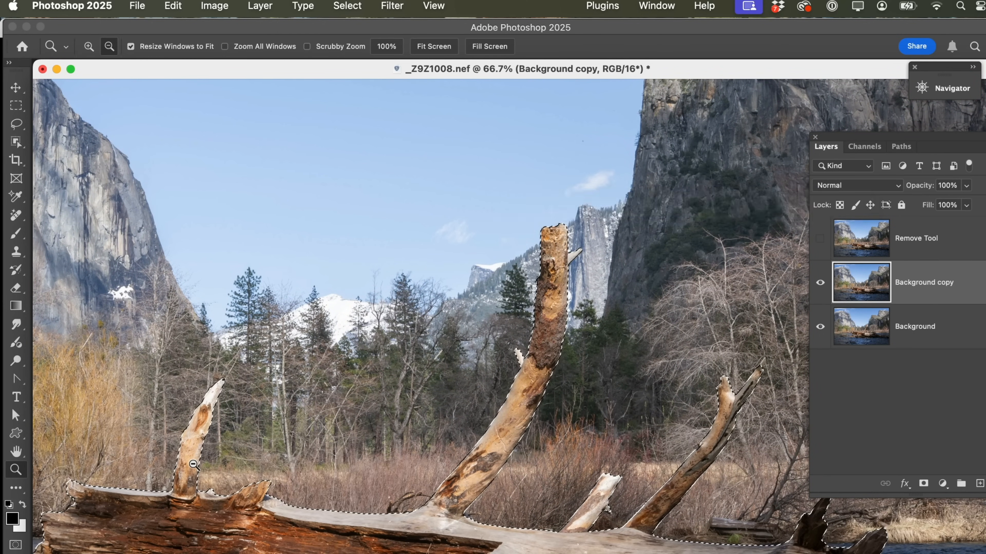
pyautogui.keyDown('alt'); pyautogui.click(193, 464); pyautogui.keyUp('alt')
pyautogui.keyDown('alt'); pyautogui.click(192, 464); pyautogui.keyUp('alt')
pyautogui.keyDown('alt'); pyautogui.click(192, 464); pyautogui.keyUp('alt')
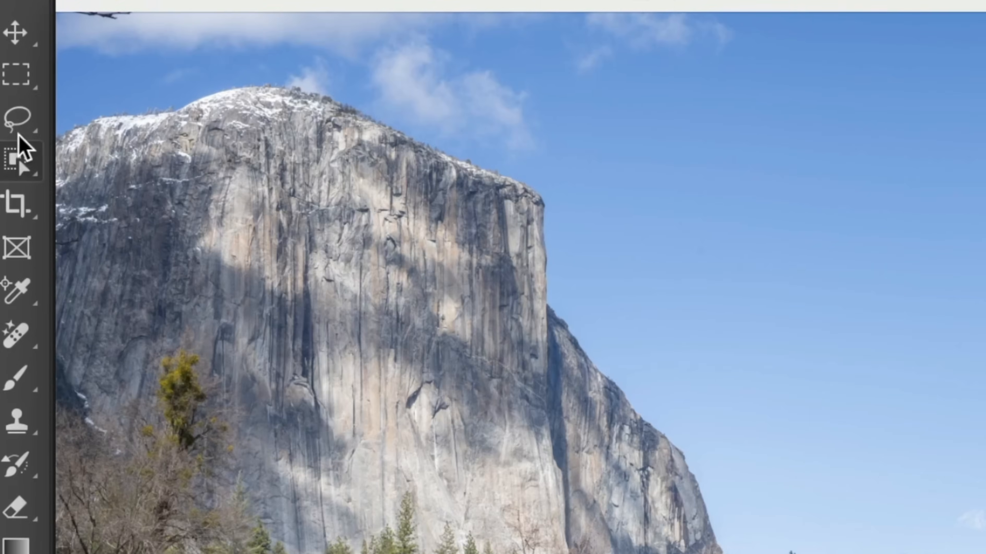
pyautogui.click(17, 130)
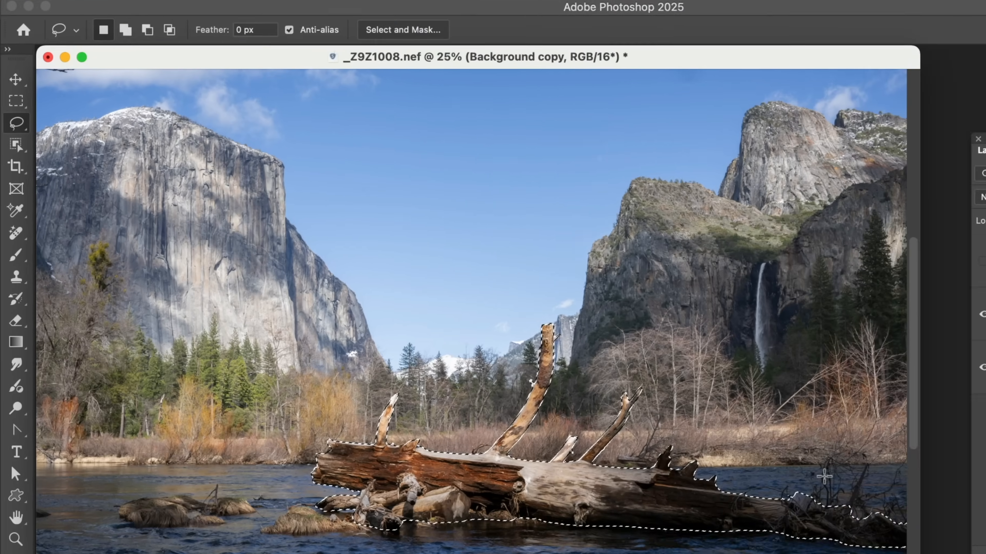
pyautogui.press('alt')
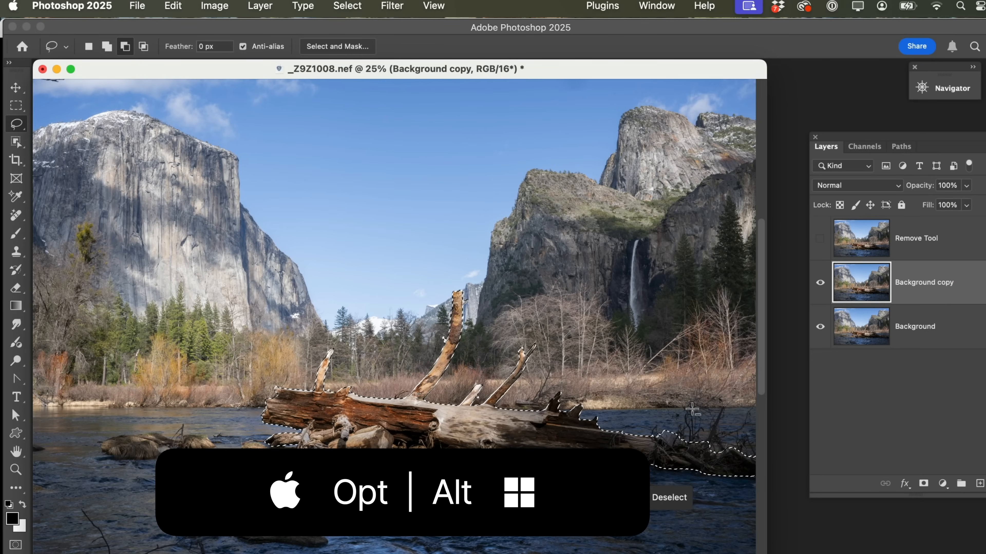
pyautogui.moveTo(710, 417); pyautogui.dragTo(736, 431)
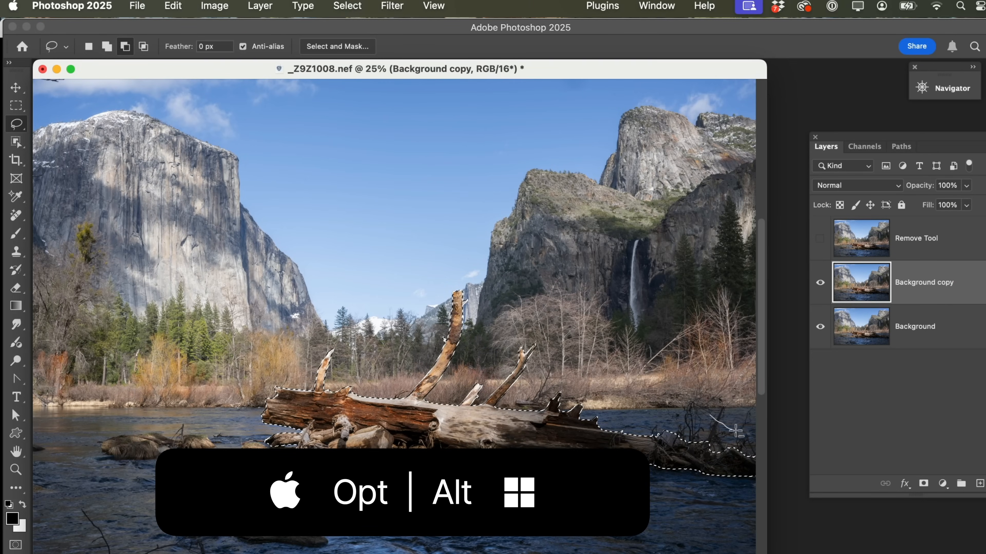
pyautogui.moveTo(771, 460)
pyautogui.mouseDown()
pyautogui.moveTo(773, 515)
pyautogui.moveTo(321, 473)
pyautogui.moveTo(274, 467)
pyautogui.moveTo(247, 443)
pyautogui.mouseUp()
pyautogui.moveTo(329, 341); pyautogui.dragTo(353, 348)
pyautogui.moveTo(385, 386); pyautogui.dragTo(390, 388)
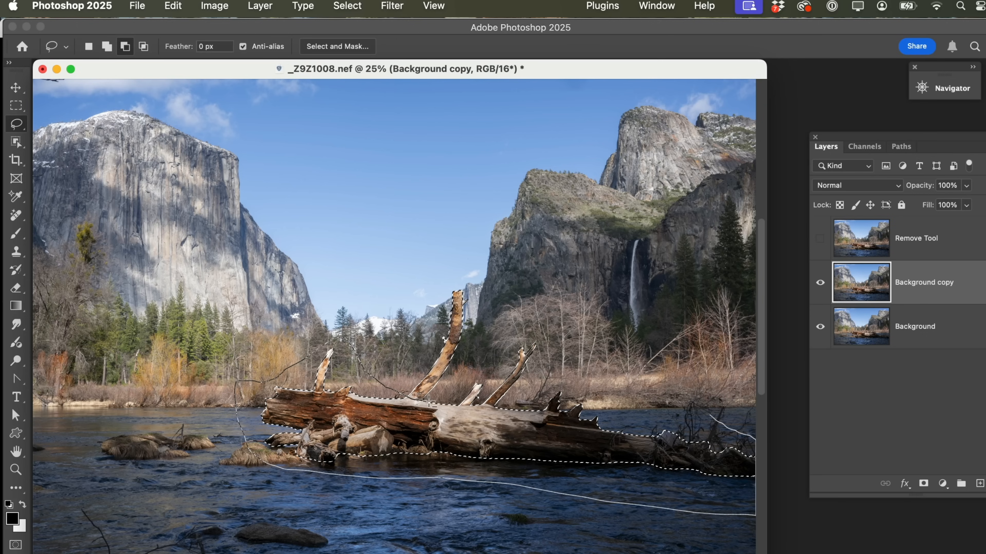
pyautogui.moveTo(541, 333)
pyautogui.mouseDown()
pyautogui.moveTo(596, 345)
pyautogui.moveTo(711, 415)
pyautogui.mouseUp()
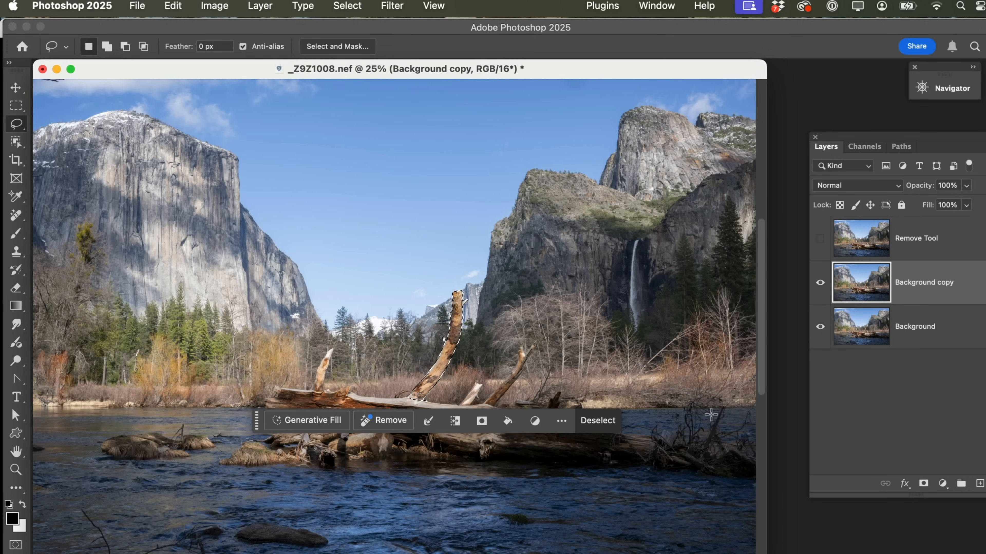
pyautogui.moveTo(256, 427); pyautogui.dragTo(269, 533)
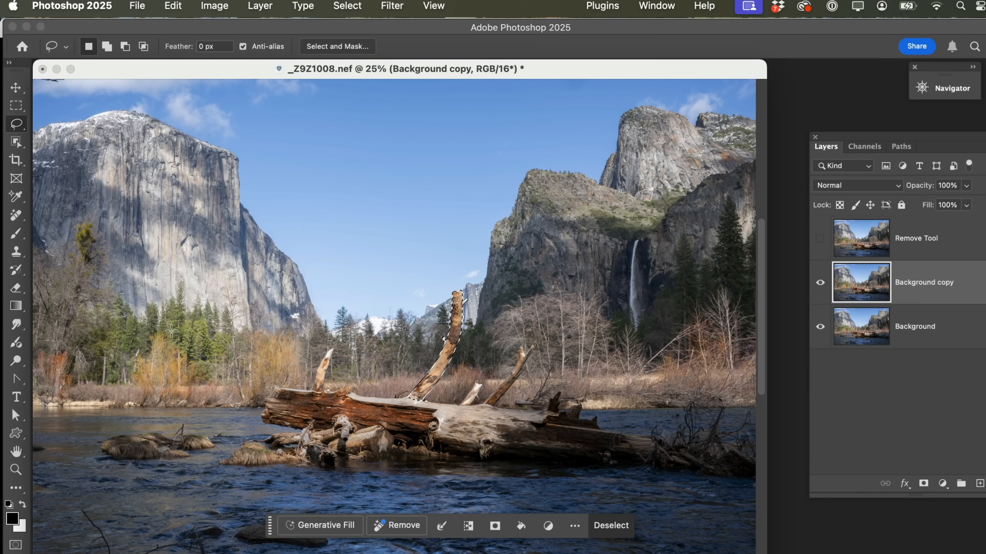
# Check the selection edge along the tall branch and subtract the small stray area beside its base with the Lasso tool.
pyautogui.press('z')
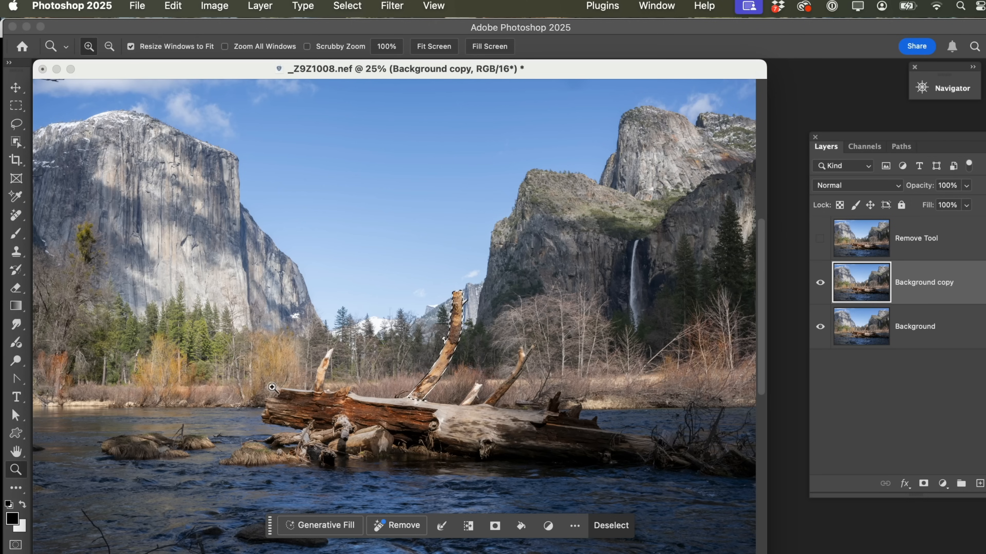
pyautogui.moveTo(362, 286); pyautogui.dragTo(526, 447)
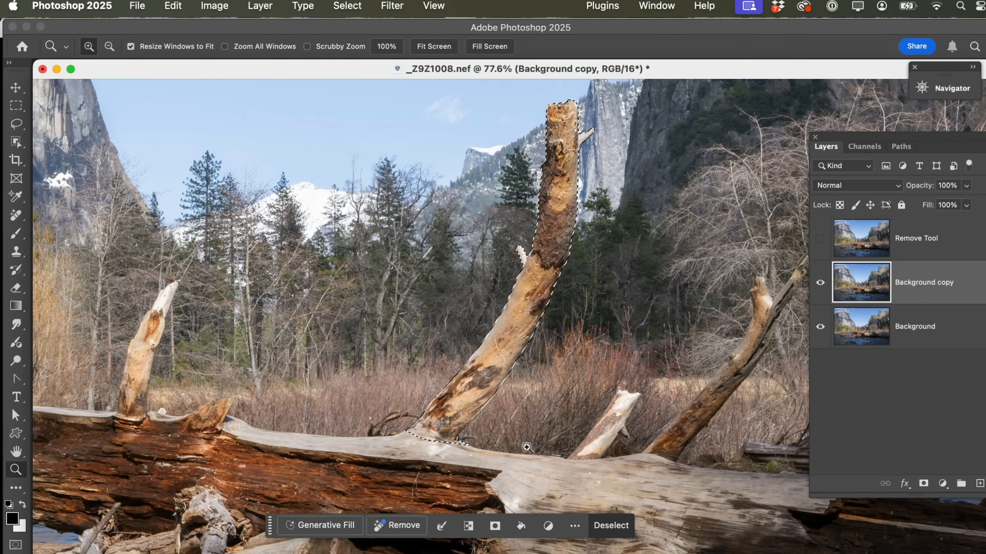
pyautogui.scroll(15, 489, 426)
pyautogui.scroll(-15, 489, 426)
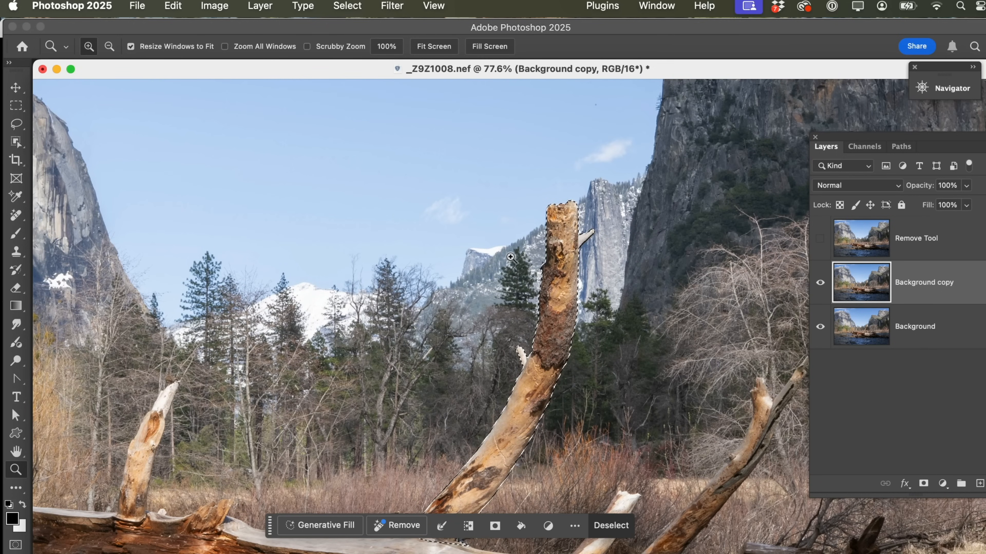
pyautogui.click(564, 240)
pyautogui.click(564, 240)
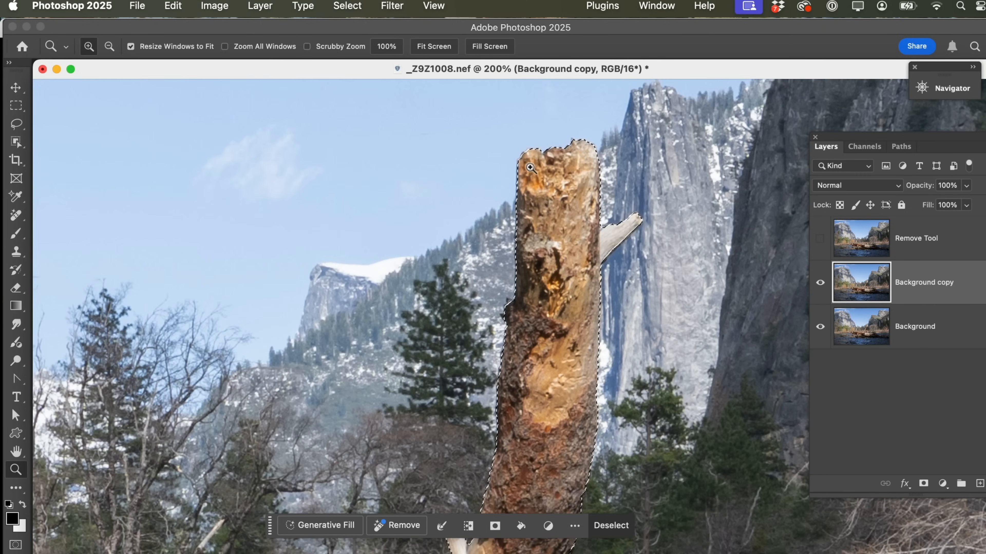
pyautogui.scroll(-3, 511, 259)
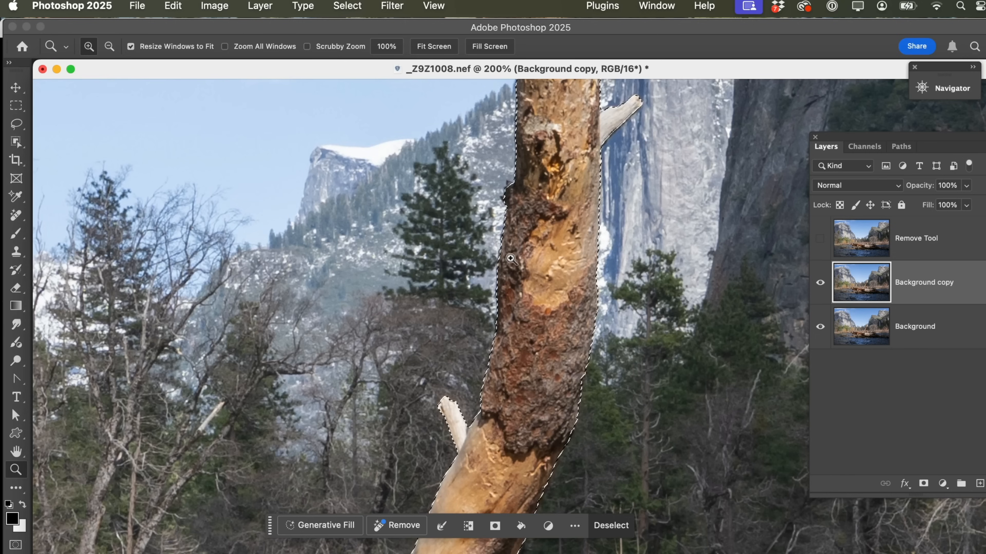
pyautogui.scroll(-8, 510, 258)
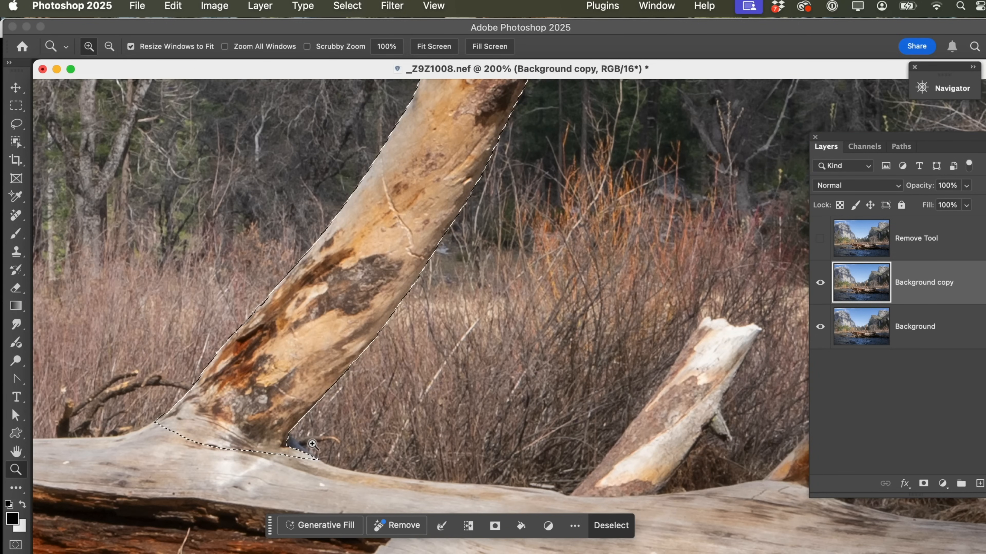
pyautogui.press('l')
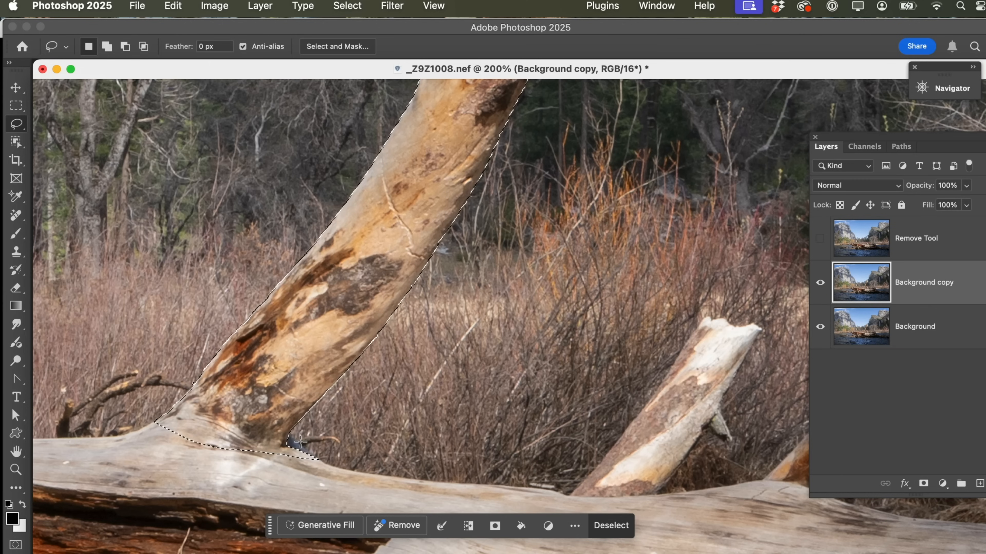
pyautogui.press('alt')
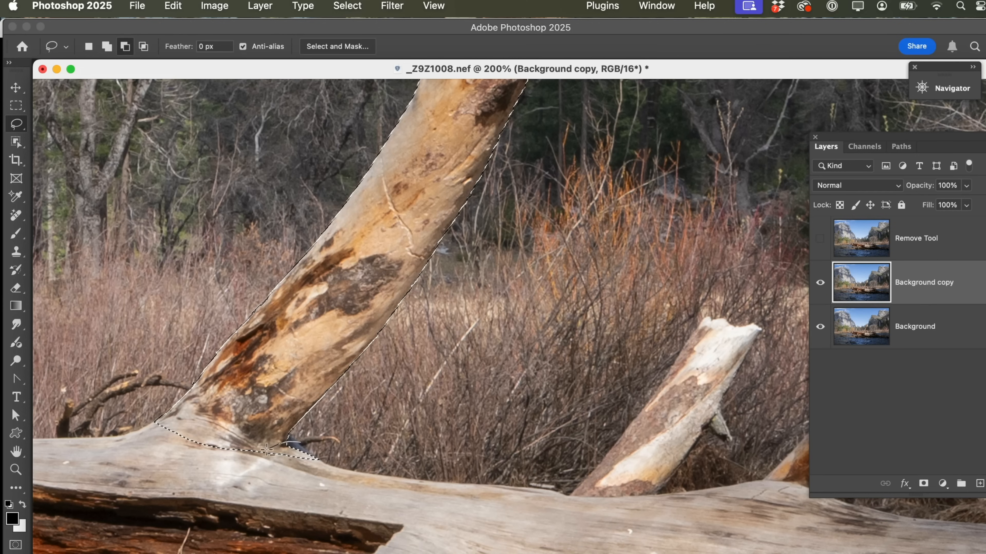
pyautogui.moveTo(318, 444); pyautogui.dragTo(295, 440)
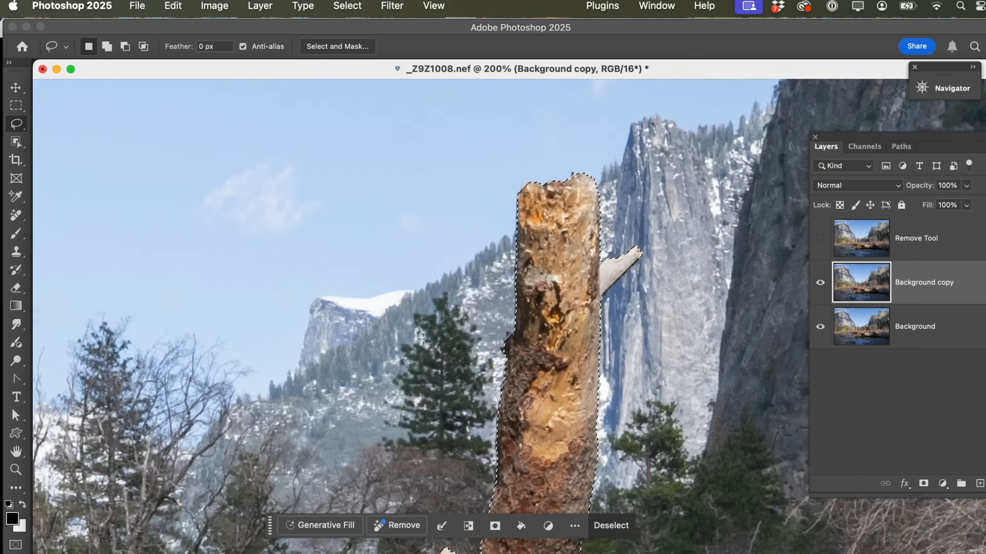
# Move the contextual task bar off the photo so the selection edge along the branch can be inspected.
pyautogui.scroll(5, 423, 339)
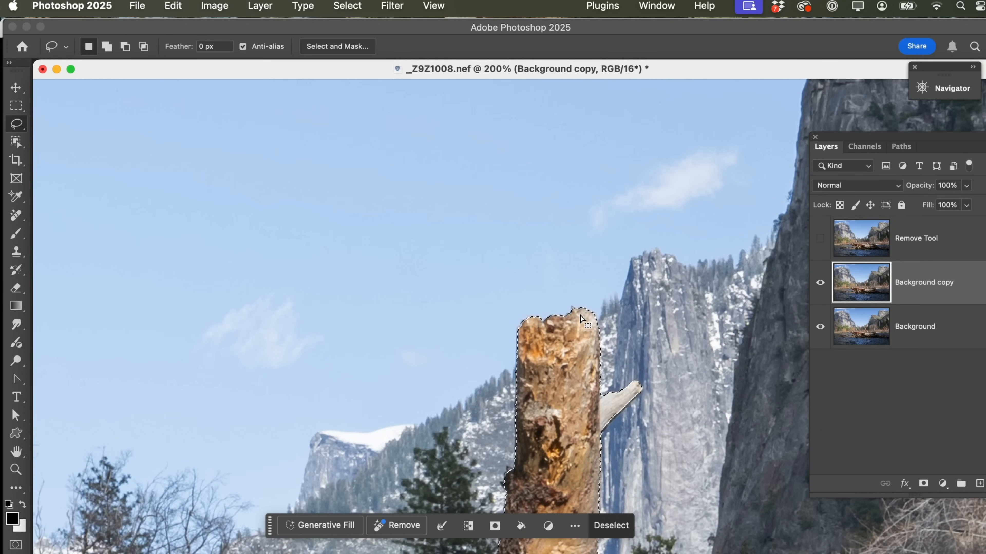
pyautogui.press('shift')
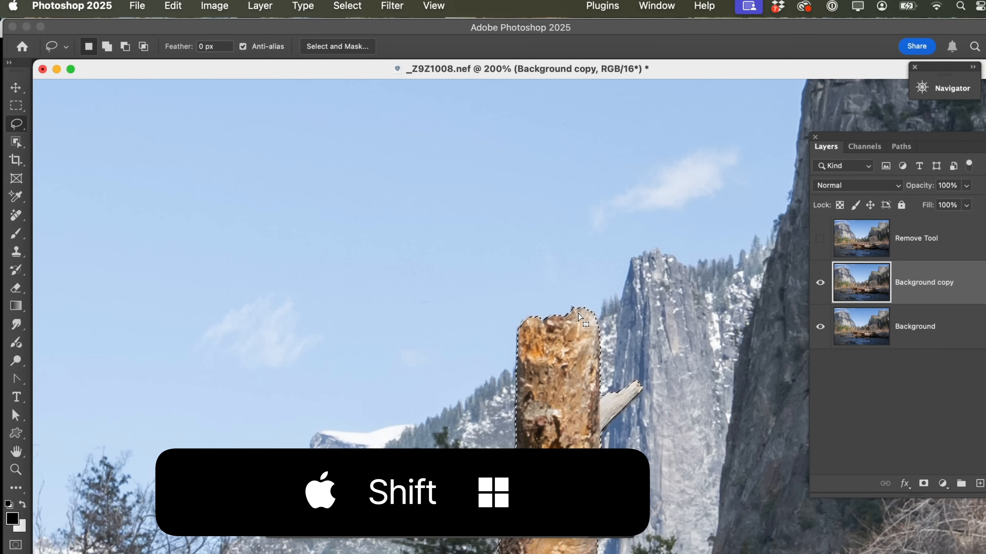
pyautogui.press('shift')
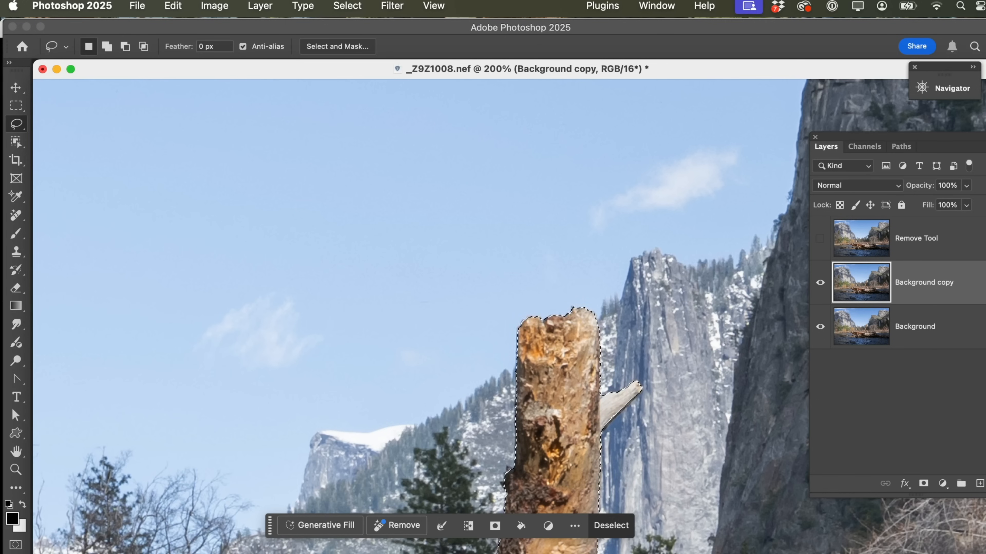
pyautogui.moveTo(273, 535); pyautogui.dragTo(186, 76)
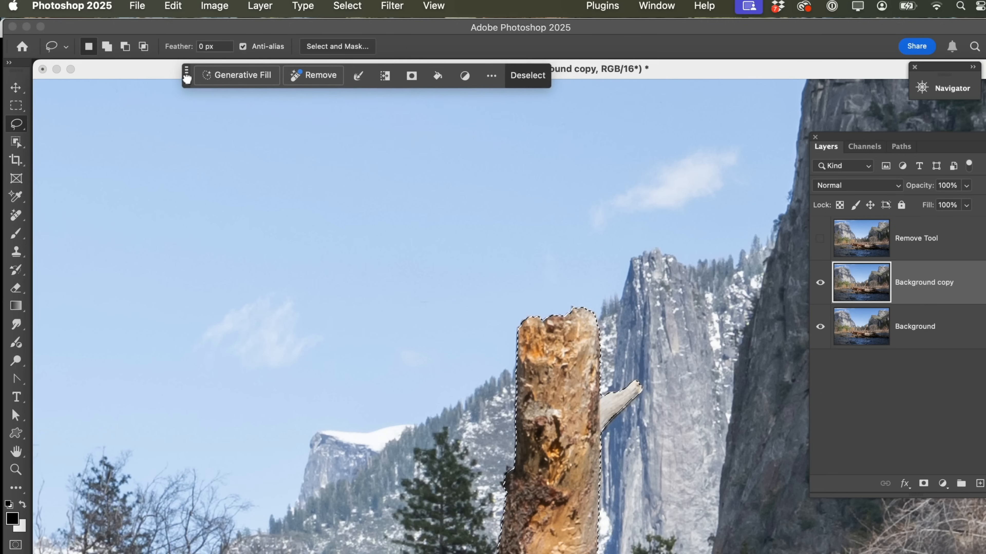
pyautogui.scroll(-10, 520, 503)
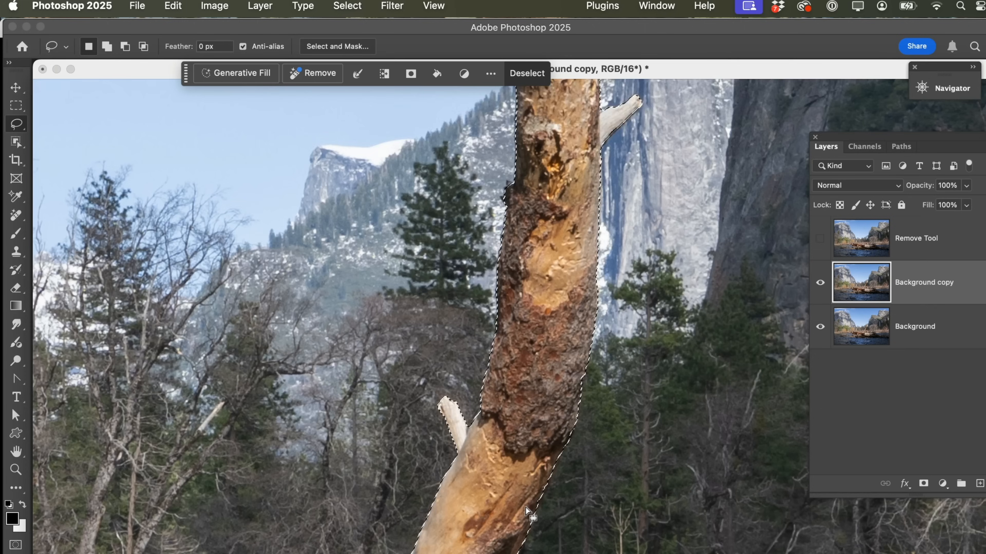
# Save the tall branch selection as a new channel named Limb.
pyautogui.scroll(10, 522, 502)
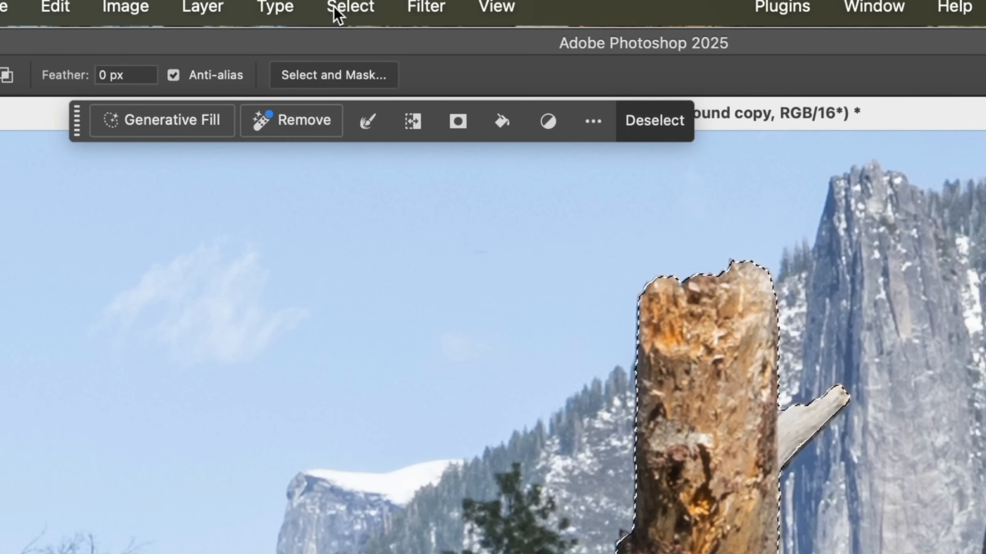
pyautogui.click(345, 7)
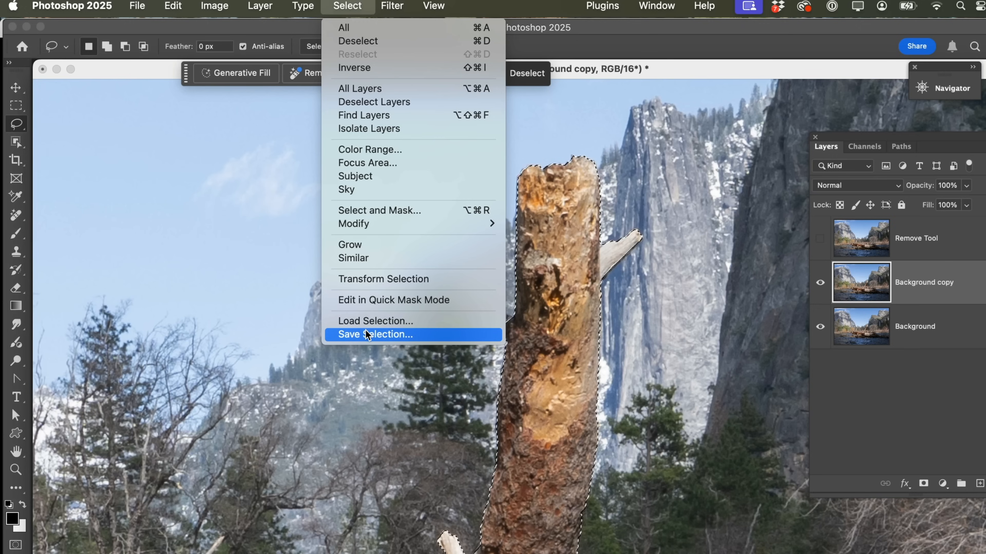
pyautogui.click(367, 335)
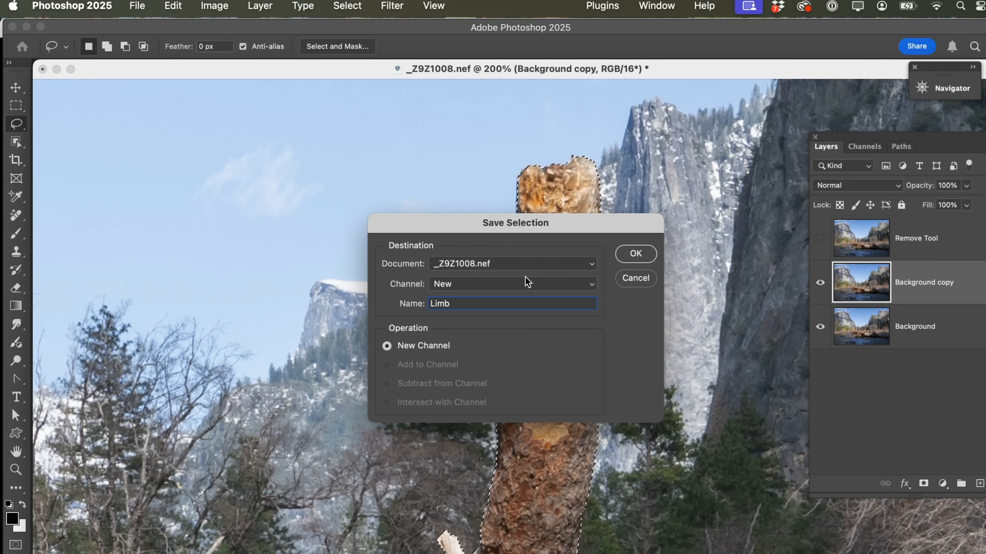
pyautogui.click(635, 254)
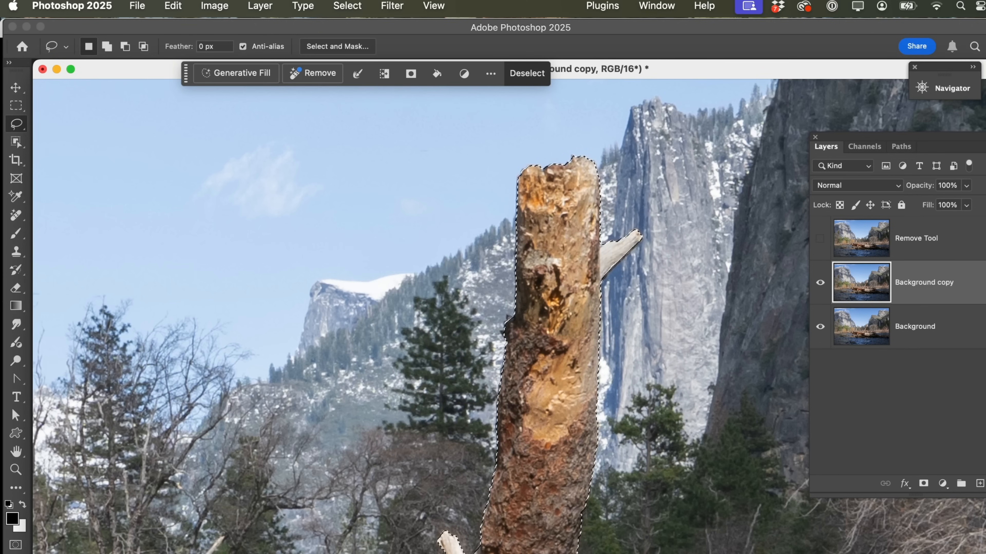
# Start Content-Aware Fill for the selected branch and move its settings clear of the image.
pyautogui.press('z')
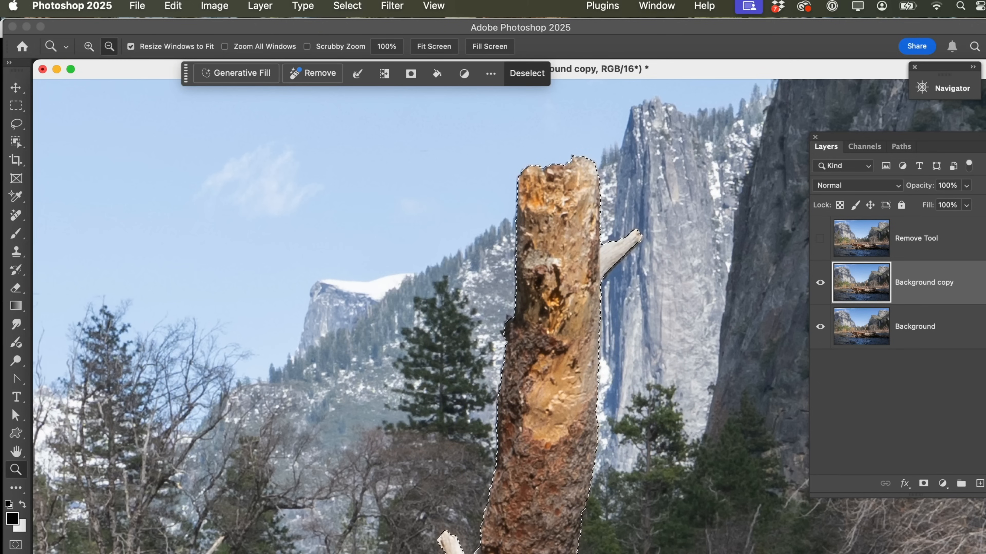
pyautogui.keyDown('alt'); pyautogui.click(341, 553); pyautogui.keyUp('alt')
pyautogui.keyDown('alt'); pyautogui.click(248, 553); pyautogui.keyUp('alt')
pyautogui.moveTo(331, 525); pyautogui.dragTo(411, 372)
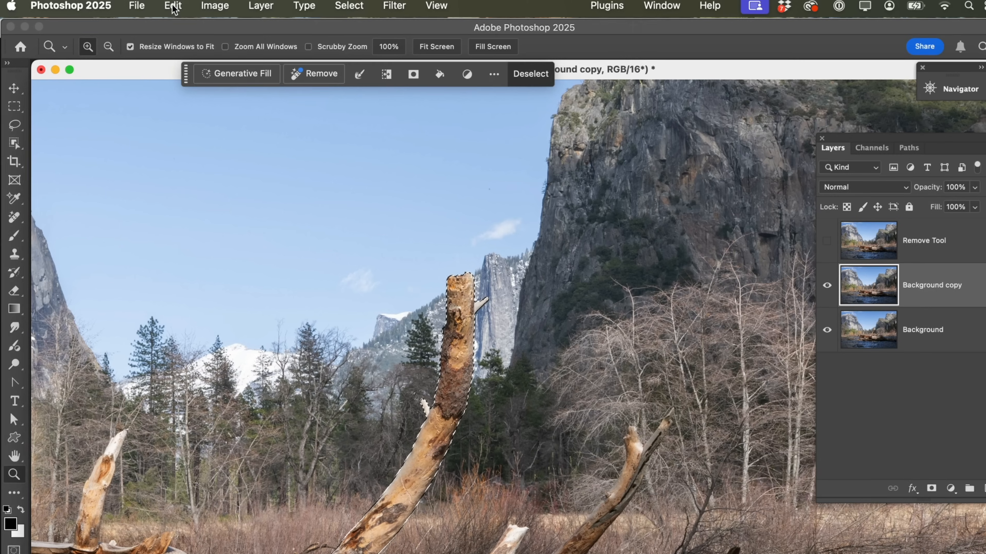
pyautogui.click(173, 6)
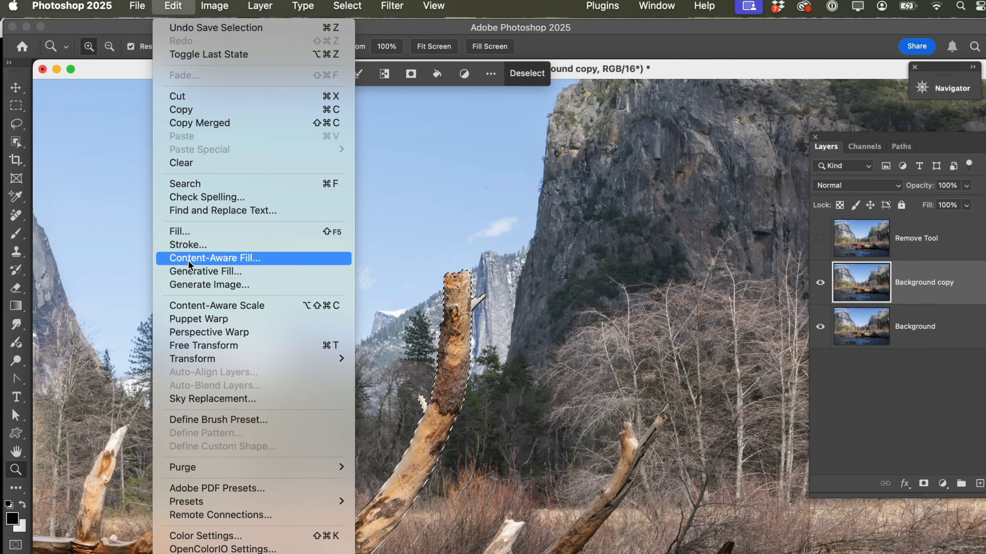
pyautogui.click(189, 258)
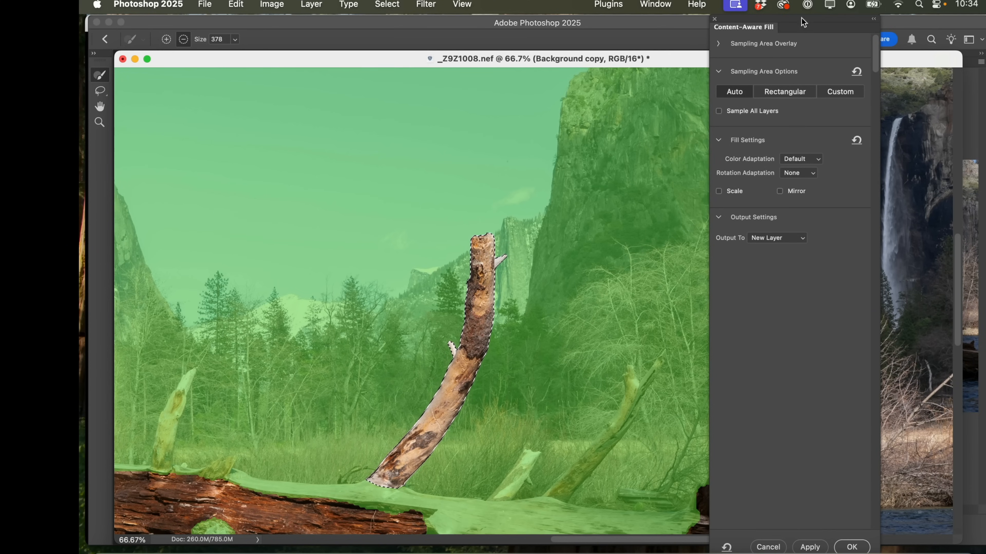
pyautogui.moveTo(791, 23); pyautogui.dragTo(933, 55)
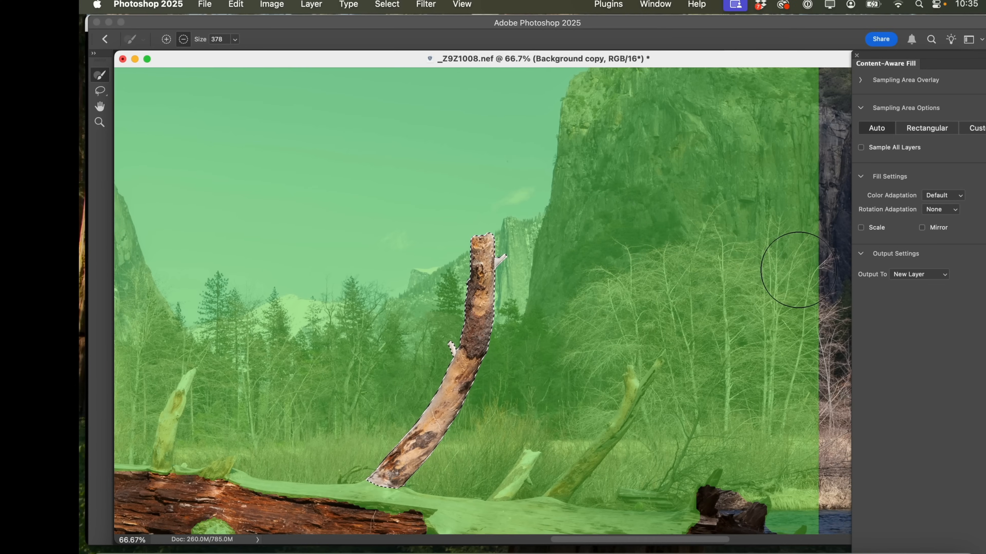
# Exclude the dark cliff, the bare trees on its side and the light part of the log from the sampling area with the Sampling Brush.
pyautogui.moveTo(802, 250)
pyautogui.mouseDown()
pyautogui.moveTo(795, 84)
pyautogui.moveTo(606, 80)
pyautogui.moveTo(584, 98)
pyautogui.moveTo(580, 179)
pyautogui.moveTo(674, 128)
pyautogui.moveTo(751, 142)
pyautogui.moveTo(566, 183)
pyautogui.moveTo(565, 194)
pyautogui.moveTo(577, 209)
pyautogui.moveTo(743, 220)
pyautogui.moveTo(803, 333)
pyautogui.moveTo(793, 500)
pyautogui.mouseUp()
pyautogui.scroll(-10, 778, 479)
pyautogui.scroll(10, 778, 479)
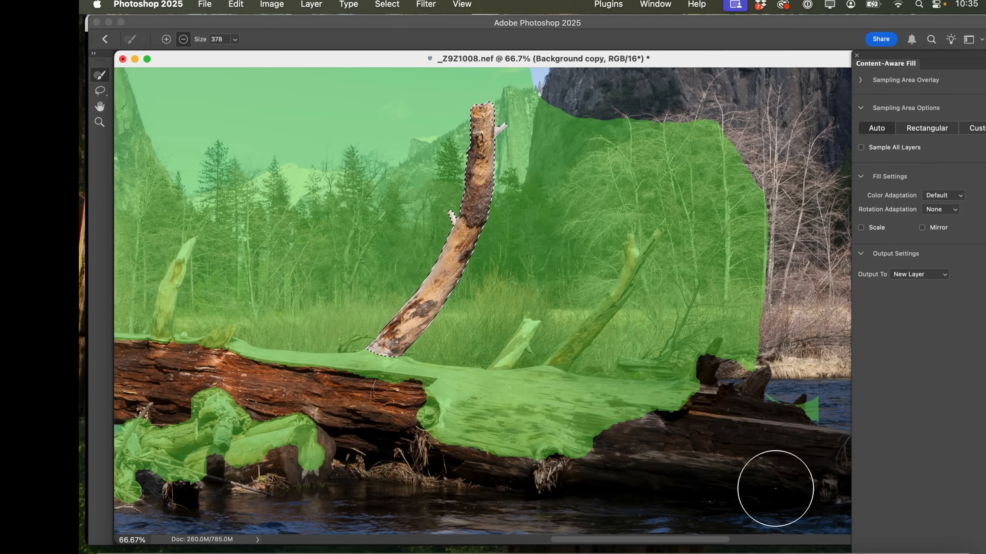
pyautogui.moveTo(605, 449)
pyautogui.mouseDown()
pyautogui.moveTo(472, 436)
pyautogui.moveTo(402, 412)
pyautogui.moveTo(630, 405)
pyautogui.moveTo(555, 376)
pyautogui.moveTo(644, 236)
pyautogui.moveTo(530, 326)
pyautogui.moveTo(533, 350)
pyautogui.moveTo(573, 315)
pyautogui.moveTo(647, 193)
pyautogui.moveTo(670, 111)
pyautogui.moveTo(724, 146)
pyautogui.moveTo(695, 188)
pyautogui.moveTo(707, 242)
pyautogui.moveTo(752, 198)
pyautogui.moveTo(741, 339)
pyautogui.moveTo(681, 313)
pyautogui.moveTo(633, 319)
pyautogui.moveTo(650, 393)
pyautogui.moveTo(701, 372)
pyautogui.moveTo(802, 411)
pyautogui.mouseUp()
pyautogui.moveTo(324, 488)
pyautogui.mouseDown()
pyautogui.moveTo(272, 430)
pyautogui.moveTo(215, 419)
pyautogui.moveTo(179, 433)
pyautogui.mouseUp()
# Exclude the remaining driftwood, the sunlit cliff with its trees and the upper sky from the sampling area with the Sampling Brush.
pyautogui.hscroll(-5, 359, 476)
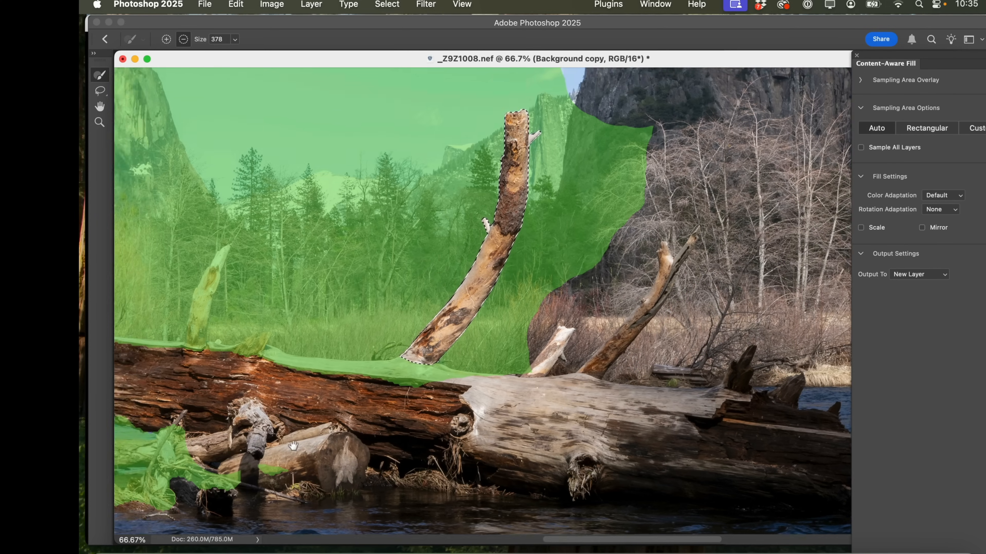
pyautogui.moveTo(359, 475)
pyautogui.mouseDown()
pyautogui.moveTo(201, 466)
pyautogui.moveTo(209, 499)
pyautogui.moveTo(219, 458)
pyautogui.mouseUp()
pyautogui.moveTo(184, 350)
pyautogui.mouseDown()
pyautogui.moveTo(191, 194)
pyautogui.moveTo(178, 166)
pyautogui.moveTo(202, 137)
pyautogui.moveTo(198, 88)
pyautogui.moveTo(246, 277)
pyautogui.moveTo(248, 411)
pyautogui.moveTo(286, 427)
pyautogui.moveTo(297, 384)
pyautogui.moveTo(282, 303)
pyautogui.moveTo(311, 330)
pyautogui.moveTo(337, 400)
pyautogui.moveTo(409, 483)
pyautogui.moveTo(314, 330)
pyautogui.moveTo(276, 221)
pyautogui.moveTo(218, 140)
pyautogui.moveTo(291, 248)
pyautogui.mouseUp()
pyautogui.scroll(4, 178, 166)
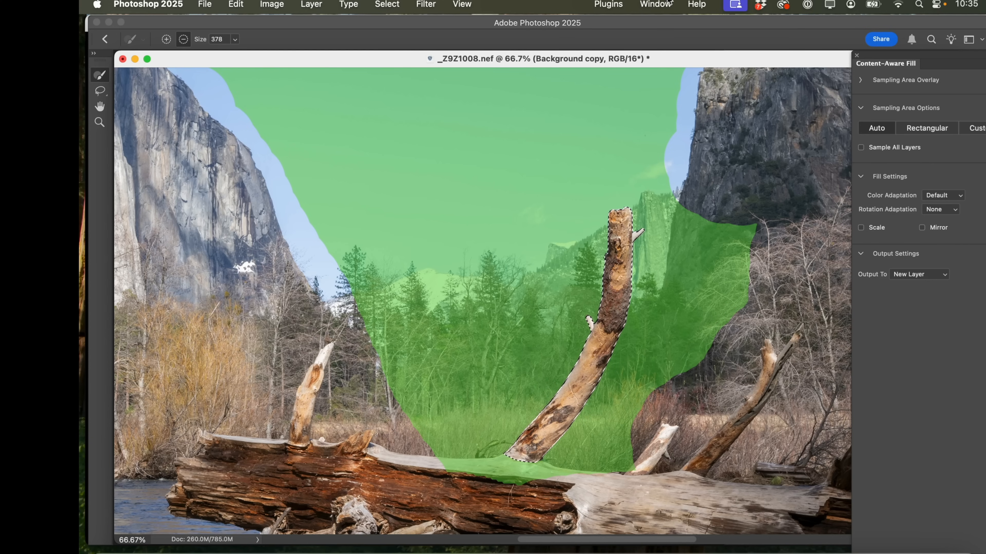
pyautogui.moveTo(693, 69)
pyautogui.mouseDown()
pyautogui.moveTo(324, 72)
pyautogui.moveTo(219, 82)
pyautogui.moveTo(219, 98)
pyautogui.moveTo(293, 113)
pyautogui.moveTo(715, 88)
pyautogui.mouseUp()
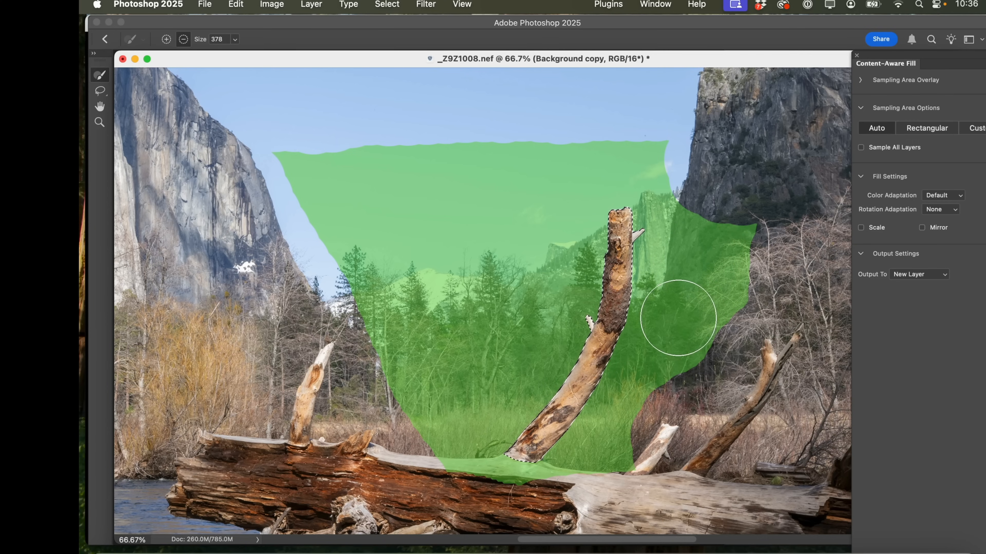
# Apply the Content-Aware Fill with the output set to New Layer.
pyautogui.moveTo(910, 54); pyautogui.dragTo(755, 54)
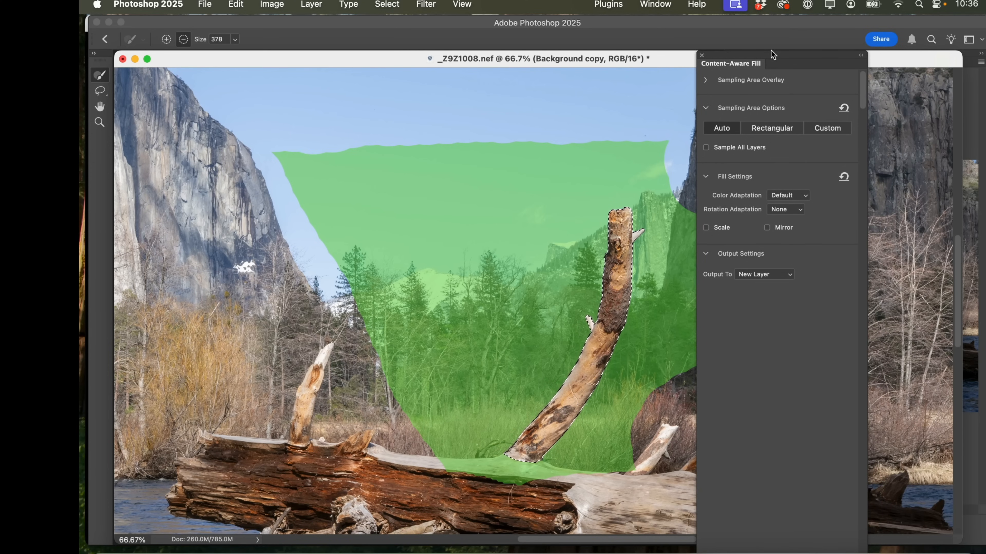
pyautogui.moveTo(772, 57); pyautogui.dragTo(767, 11)
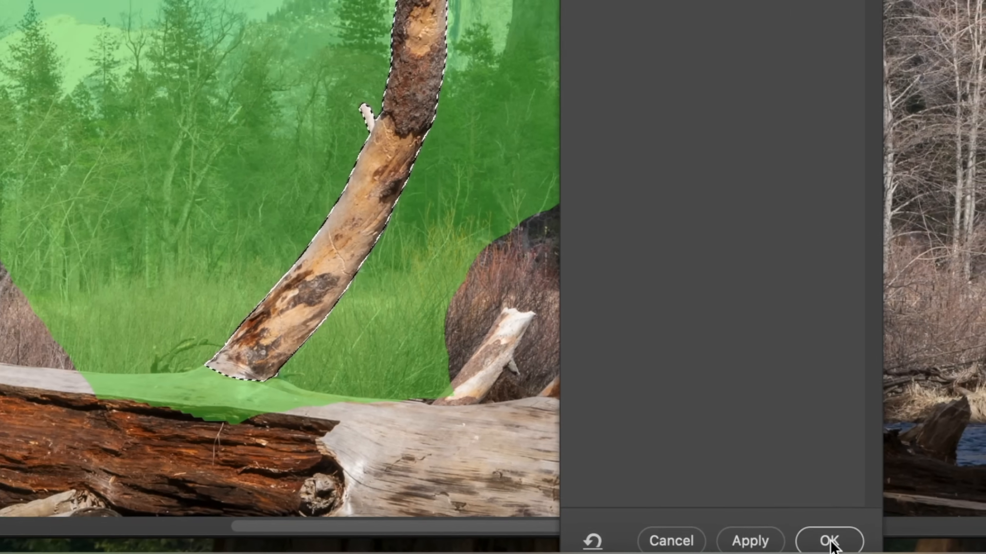
pyautogui.click(829, 541)
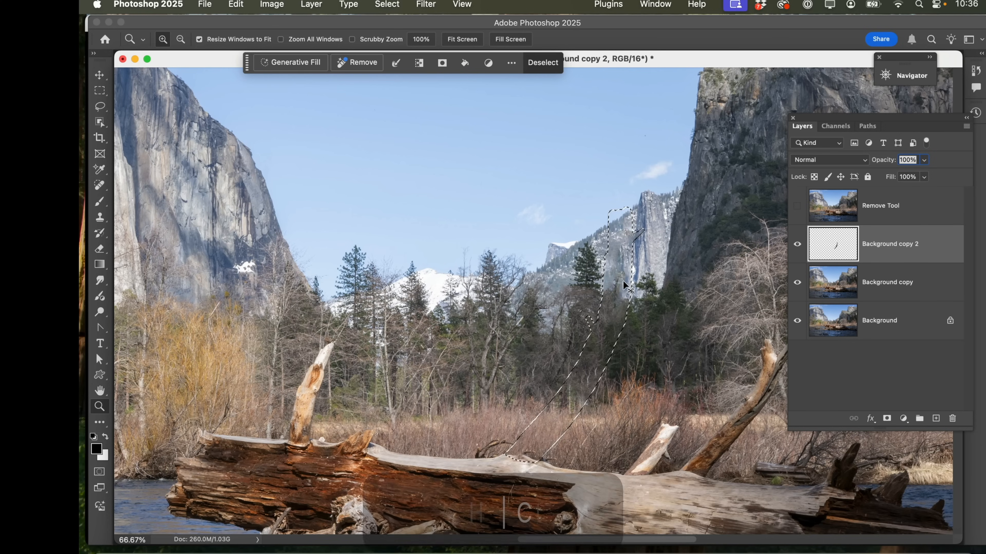
# Hide the selection edges and examine the filled area closely for leftover outlines of the branch.
pyautogui.press('super+h')
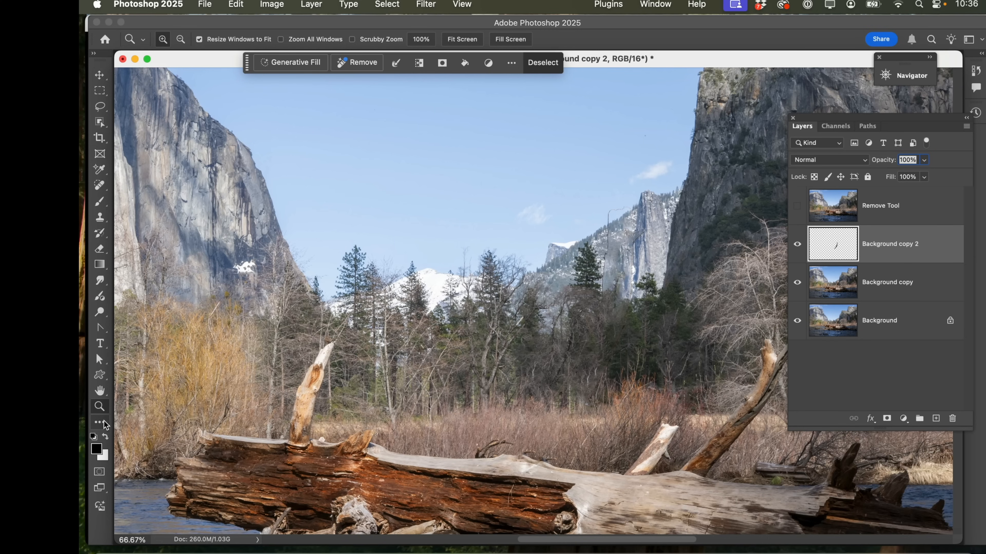
pyautogui.moveTo(550, 181); pyautogui.dragTo(666, 322)
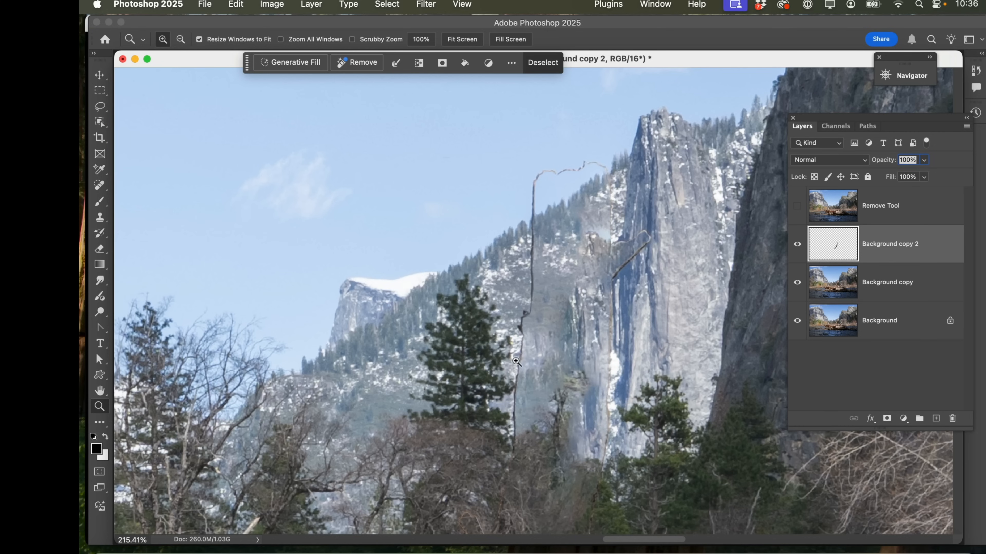
pyautogui.scroll(-10, 568, 389)
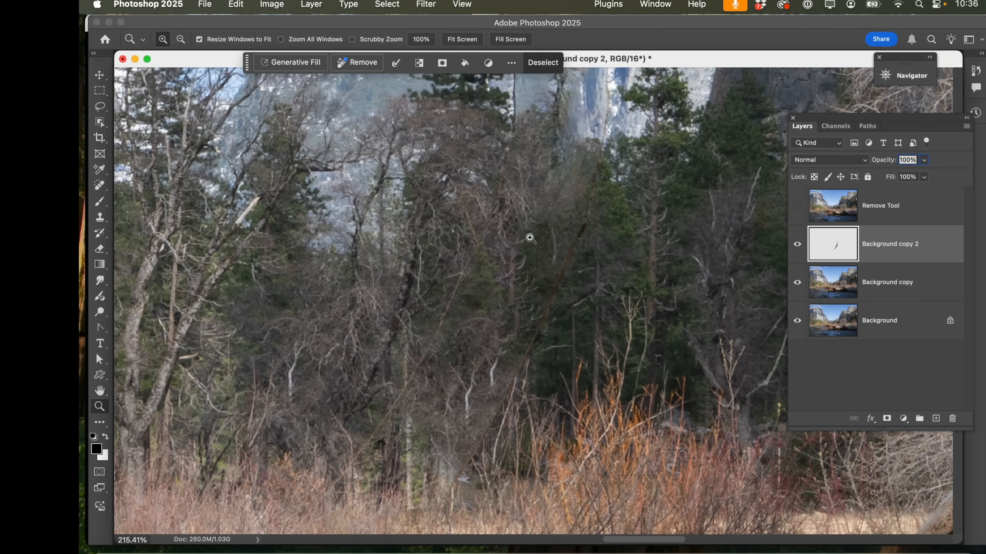
pyautogui.scroll(4, 532, 230)
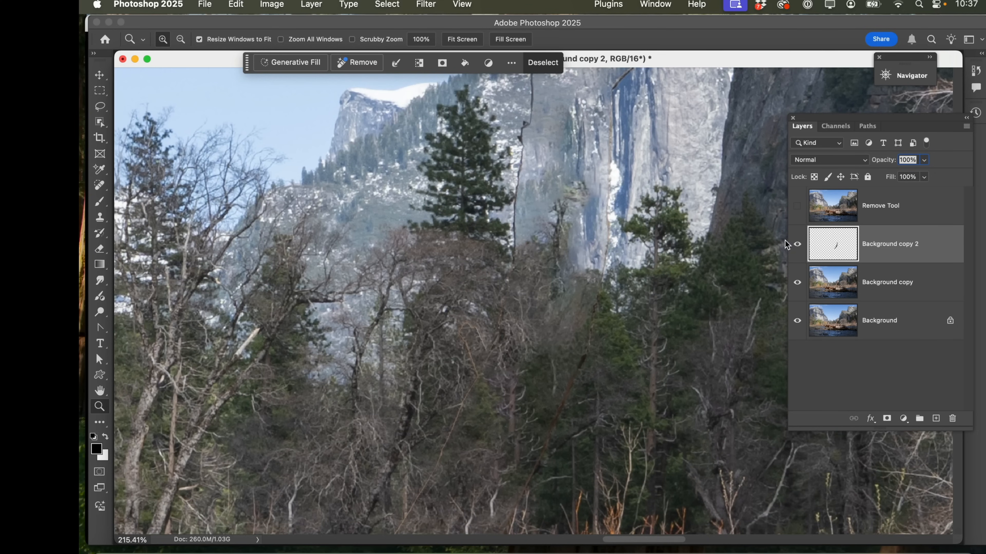
# Hide the Background copy 2 layer and load the saved Limb selection with Background copy active.
pyautogui.click(793, 247)
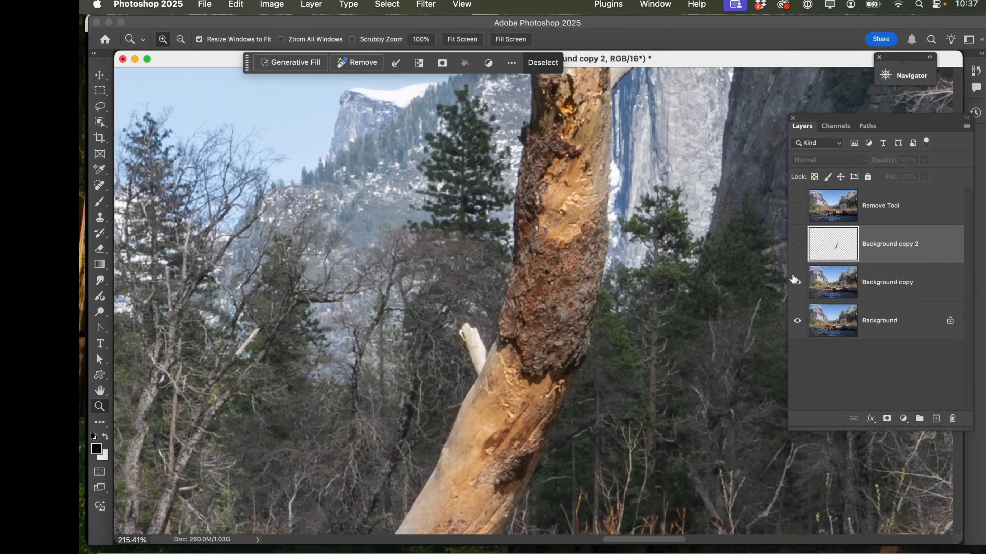
pyautogui.click(848, 282)
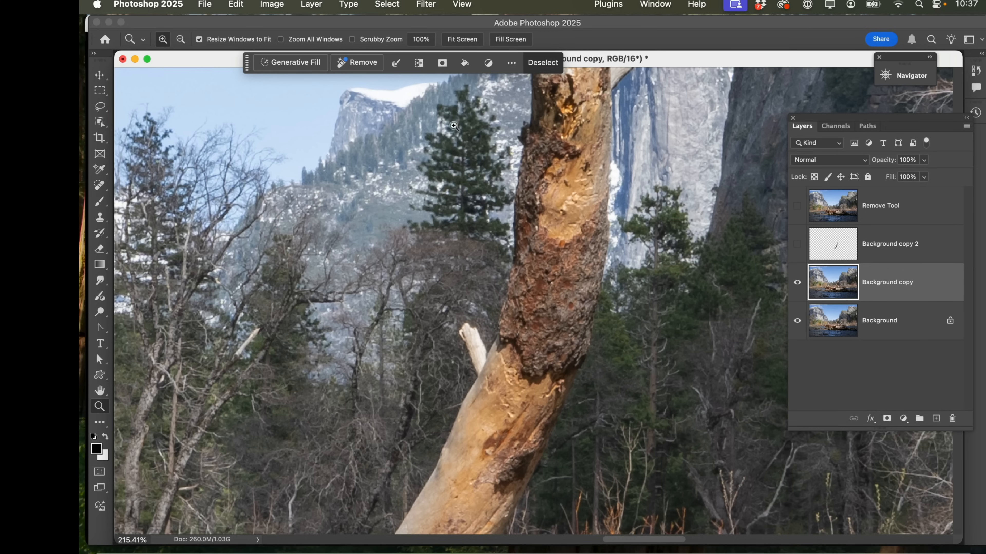
pyautogui.click(394, 8)
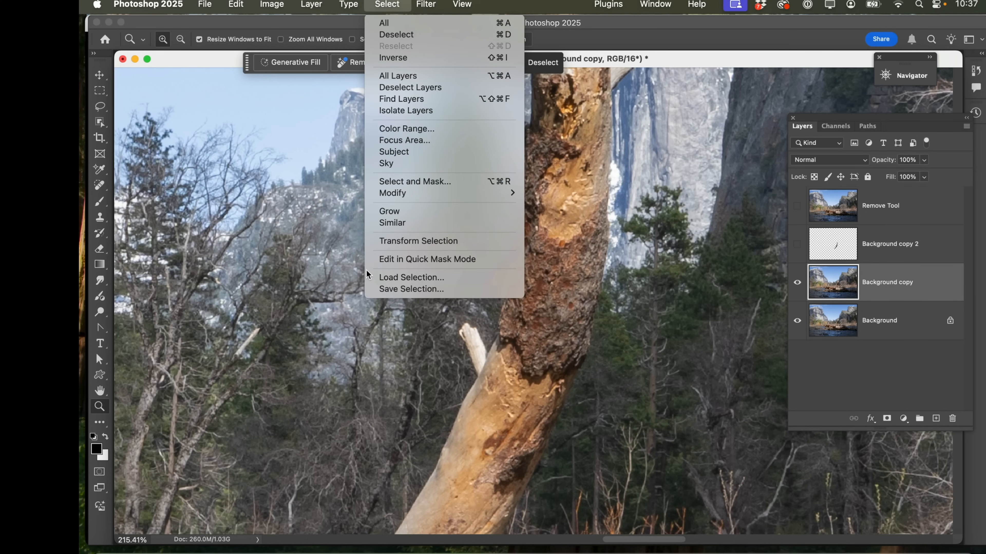
pyautogui.click(375, 276)
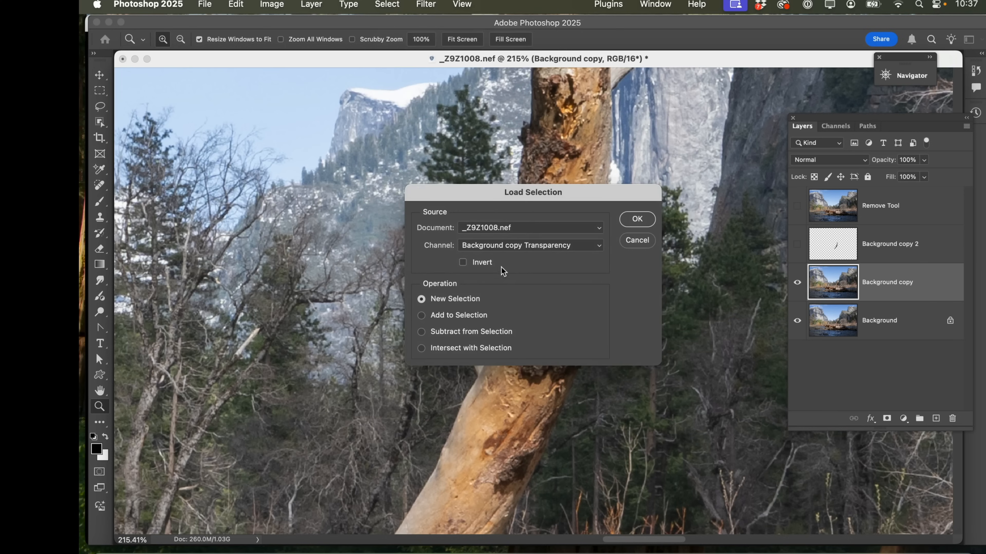
pyautogui.click(599, 246)
pyautogui.click(484, 268)
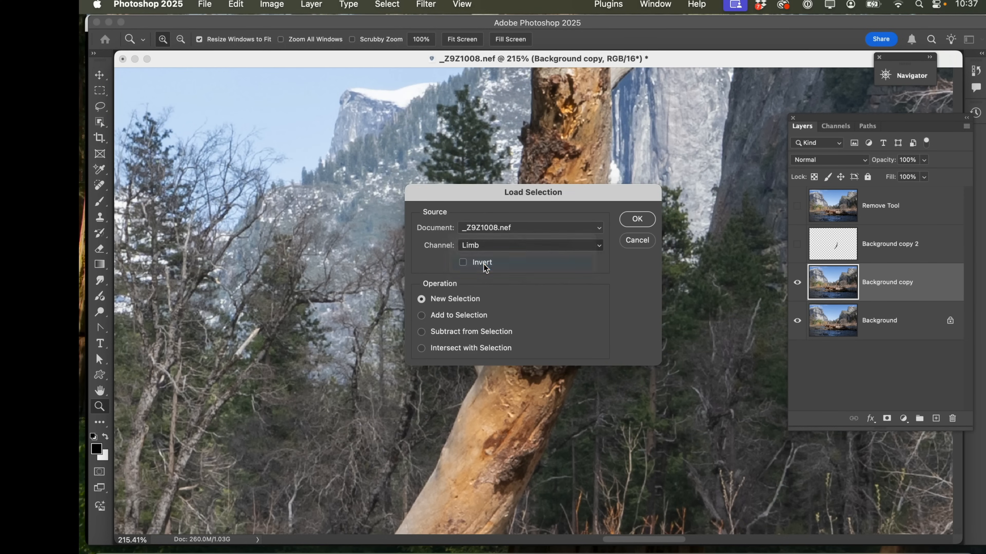
pyautogui.click(637, 220)
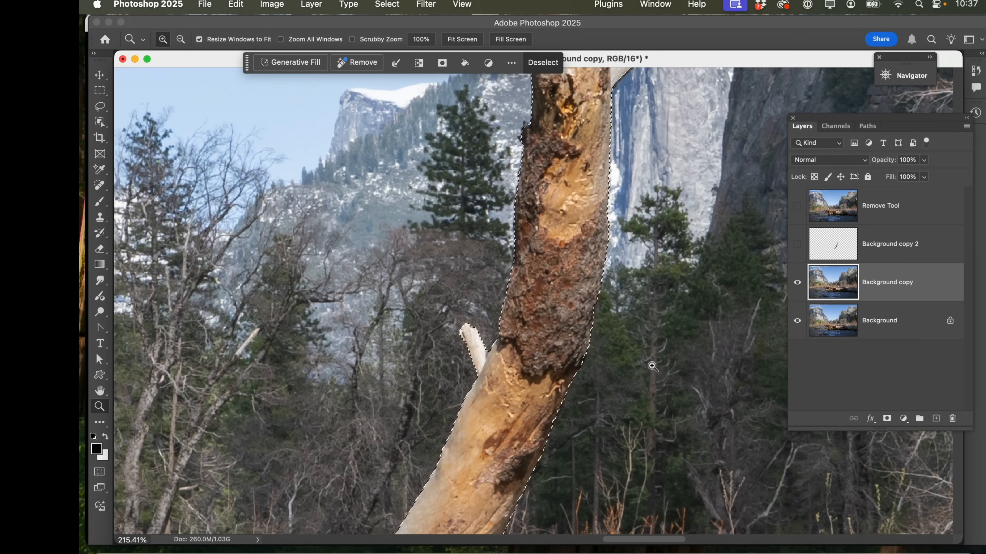
# Expand the loaded branch selection by 5 pixels and check its edge along the whole branch.
pyautogui.scroll(5, 640, 365)
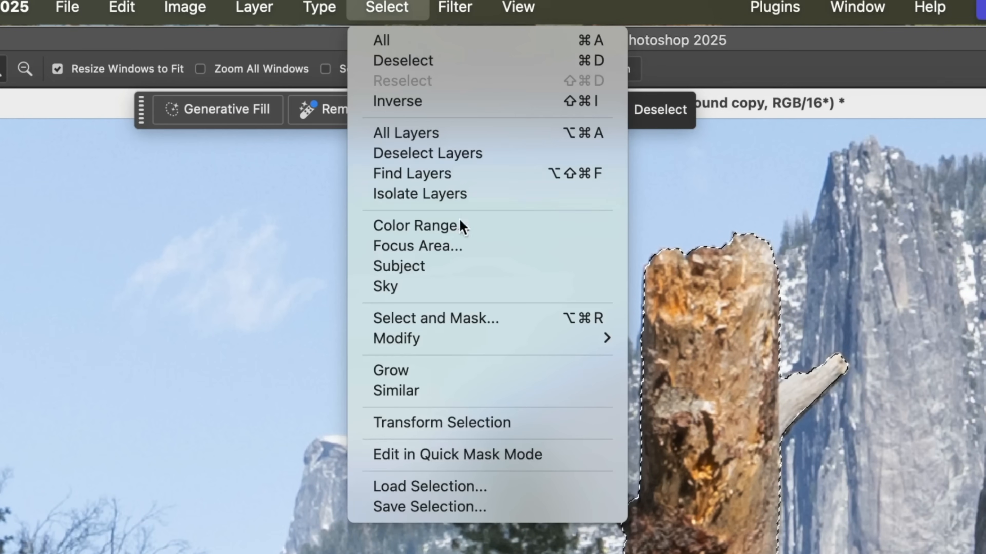
pyautogui.moveTo(455, 339)
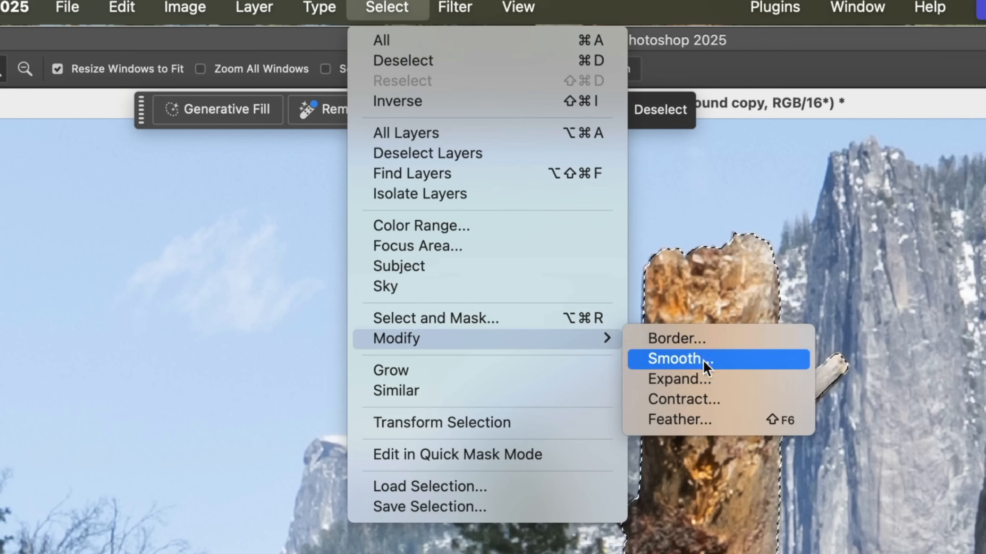
pyautogui.click(700, 380)
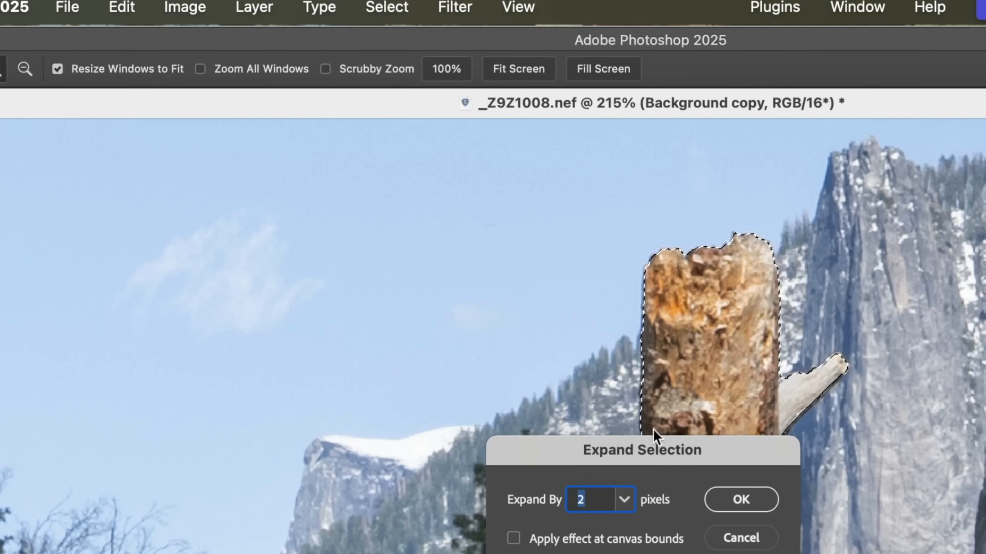
pyautogui.click(594, 497)
pyautogui.write('5')
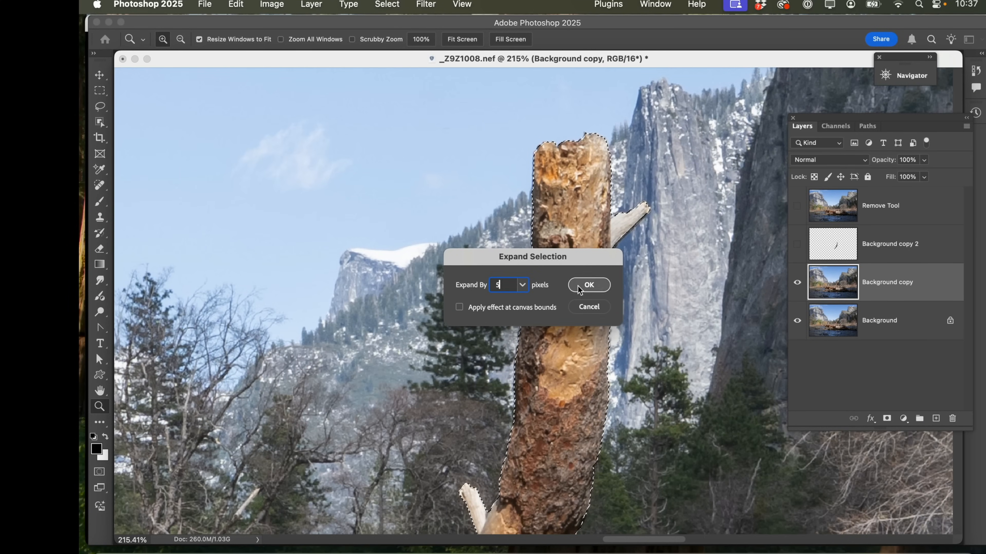
pyautogui.click(589, 285)
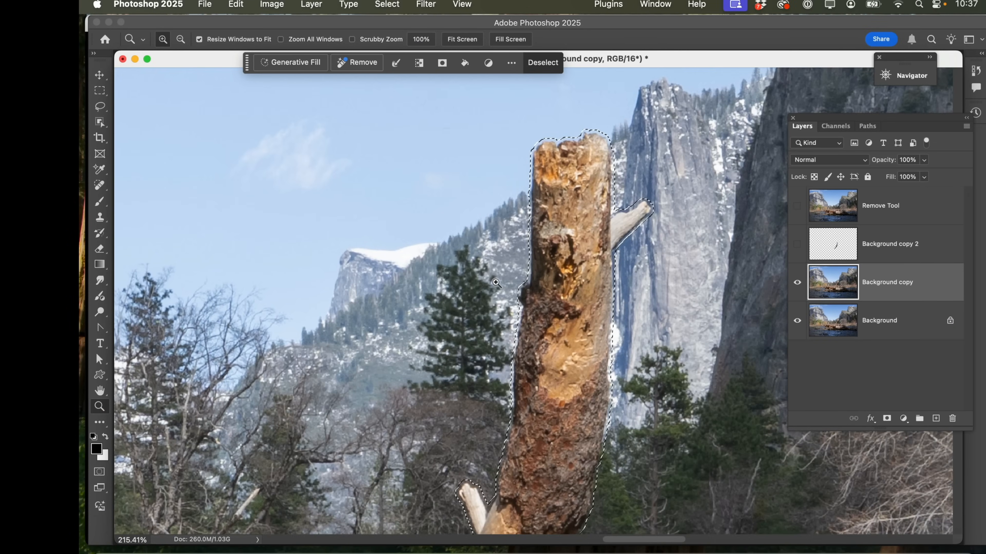
pyautogui.scroll(-5, 481, 465)
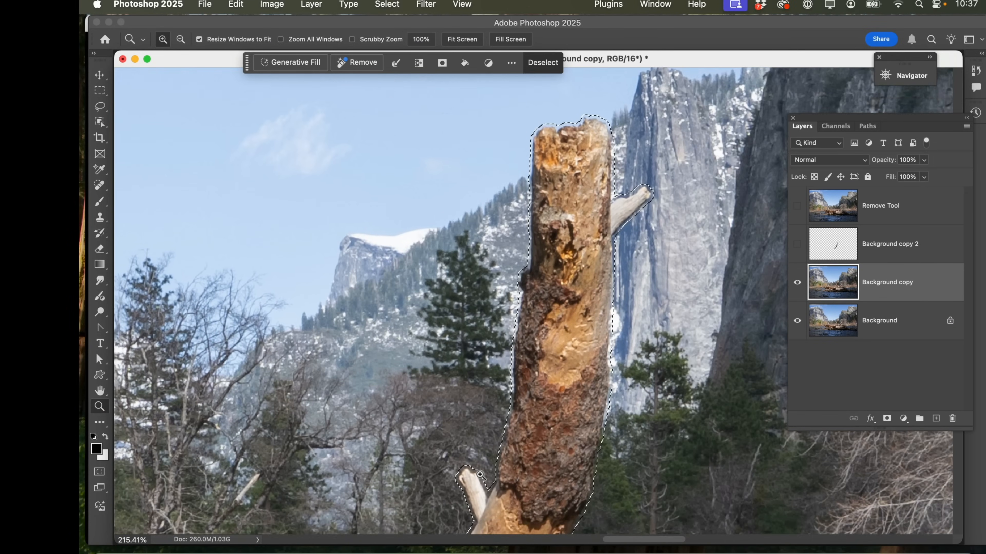
pyautogui.scroll(-20, 480, 476)
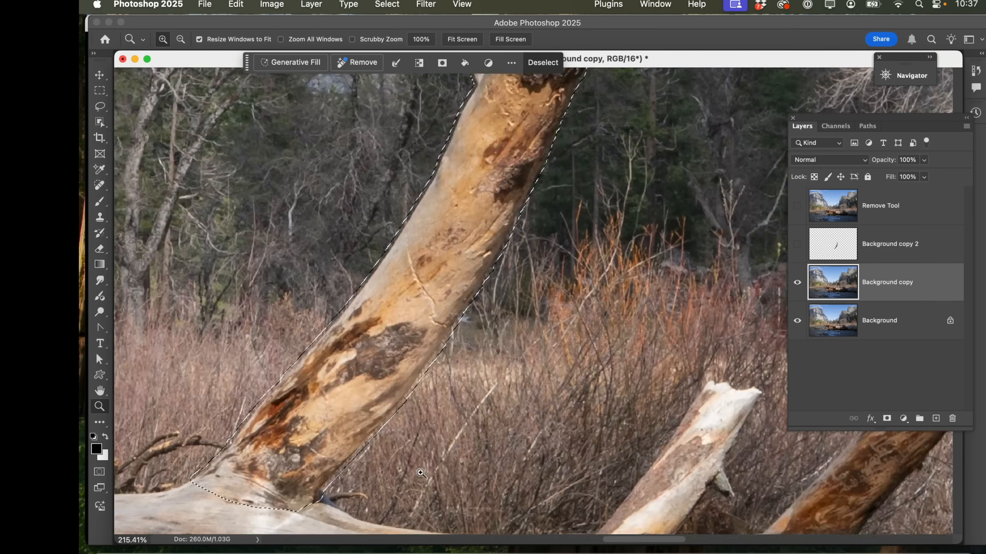
pyautogui.scroll(20, 412, 471)
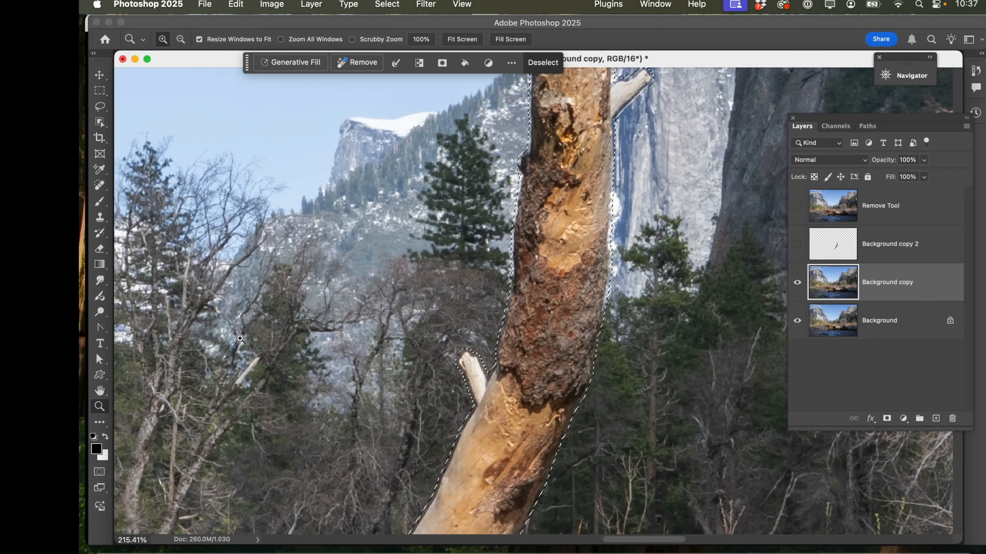
# Open Content-Aware Fill for the expanded branch selection with the whole sampling area in view.
pyautogui.keyDown('alt'); pyautogui.click(309, 352); pyautogui.keyUp('alt')
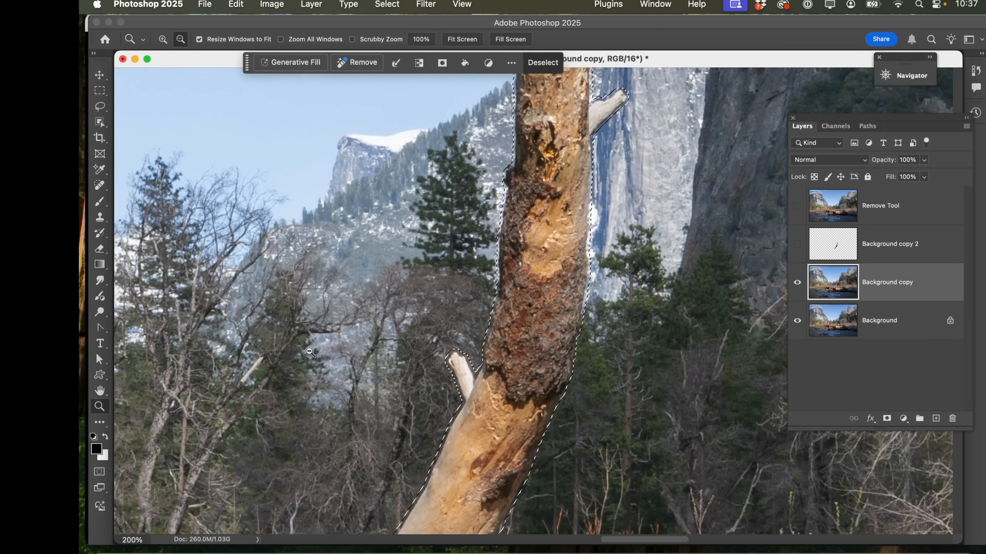
pyautogui.keyDown('alt'); pyautogui.click(309, 351); pyautogui.keyUp('alt')
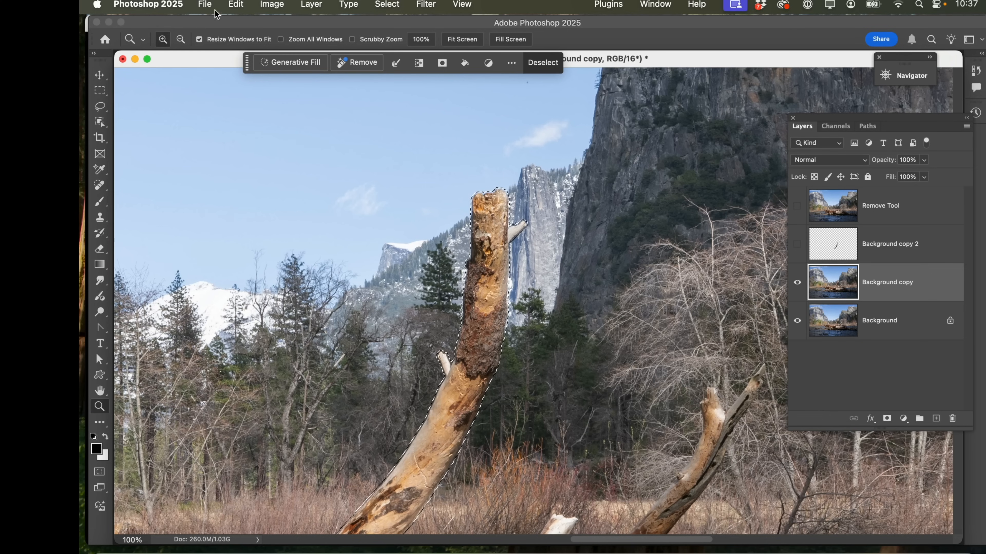
pyautogui.click(243, 8)
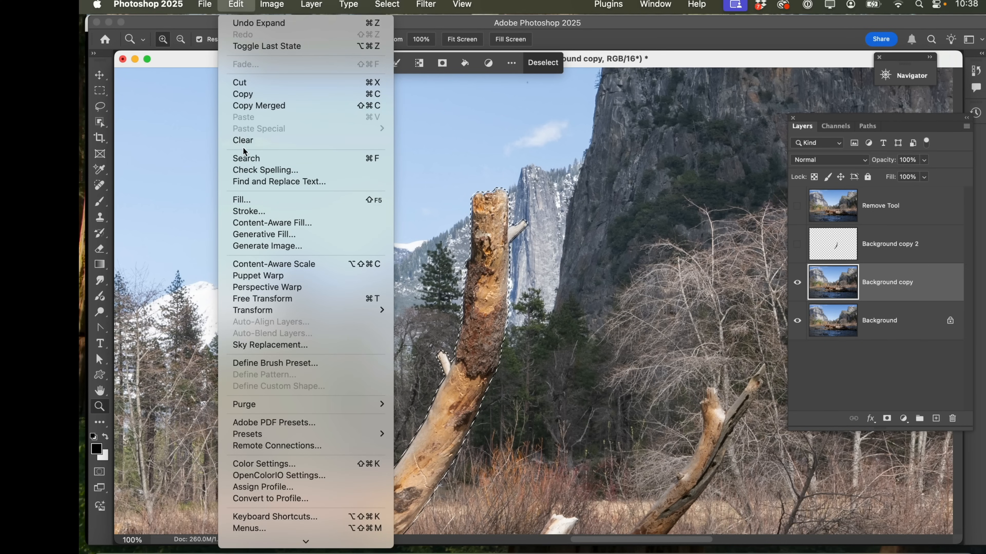
pyautogui.click(247, 223)
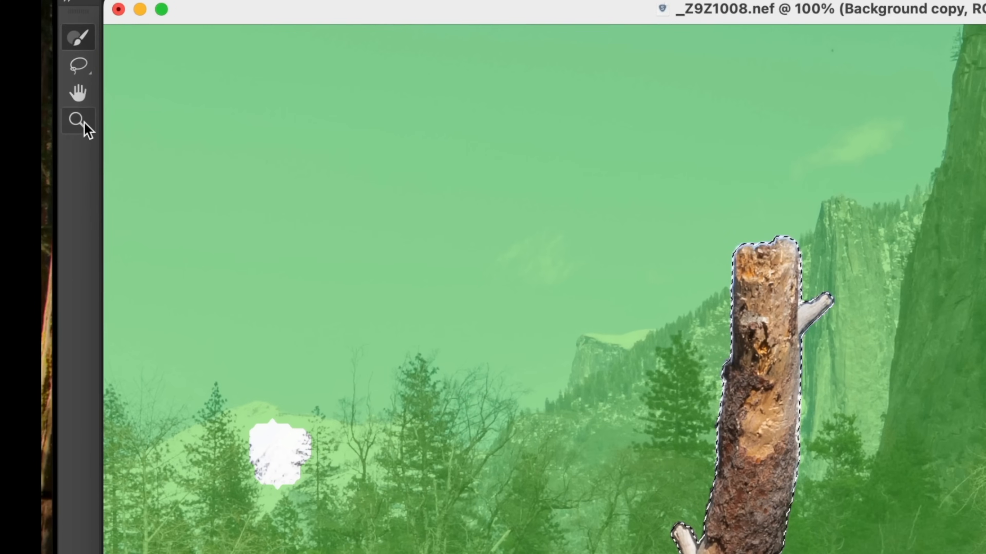
pyautogui.click(97, 123)
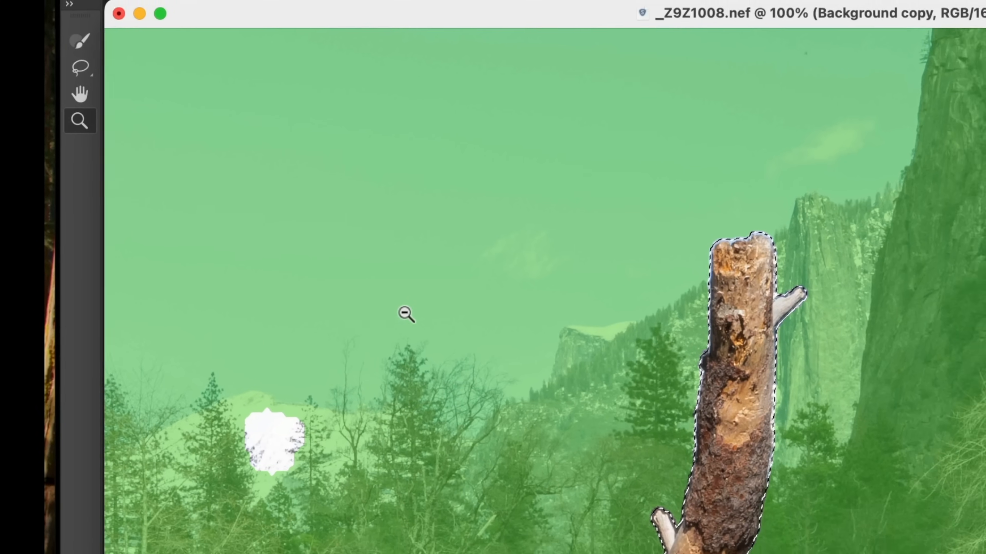
pyautogui.keyDown('alt'); pyautogui.click(416, 323); pyautogui.keyUp('alt')
pyautogui.click(336, 267)
pyautogui.click(336, 266)
pyautogui.click(336, 264)
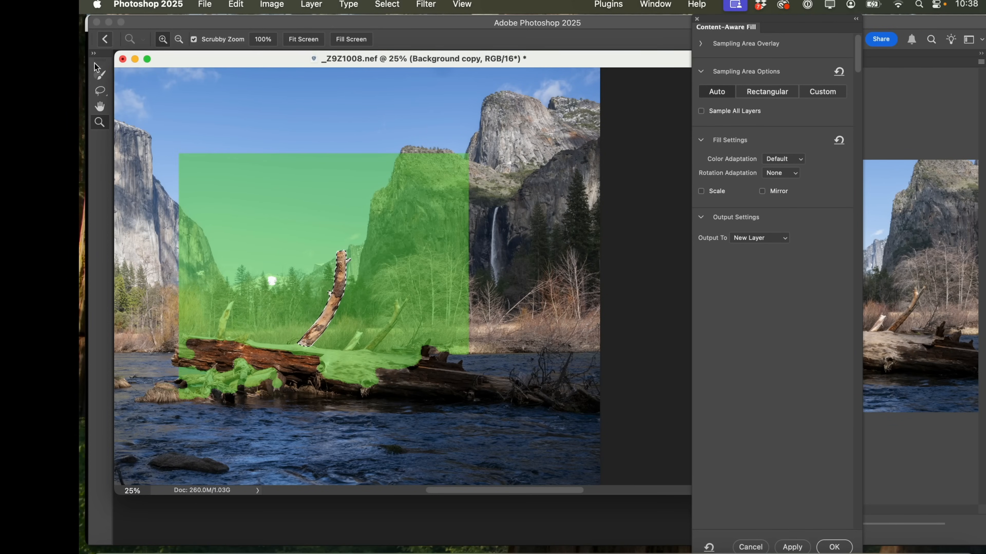
# Exclude the cliffs on both sides, the driftwood and the upper sky from the sampling area, and output the fill to a new layer.
pyautogui.click(100, 76)
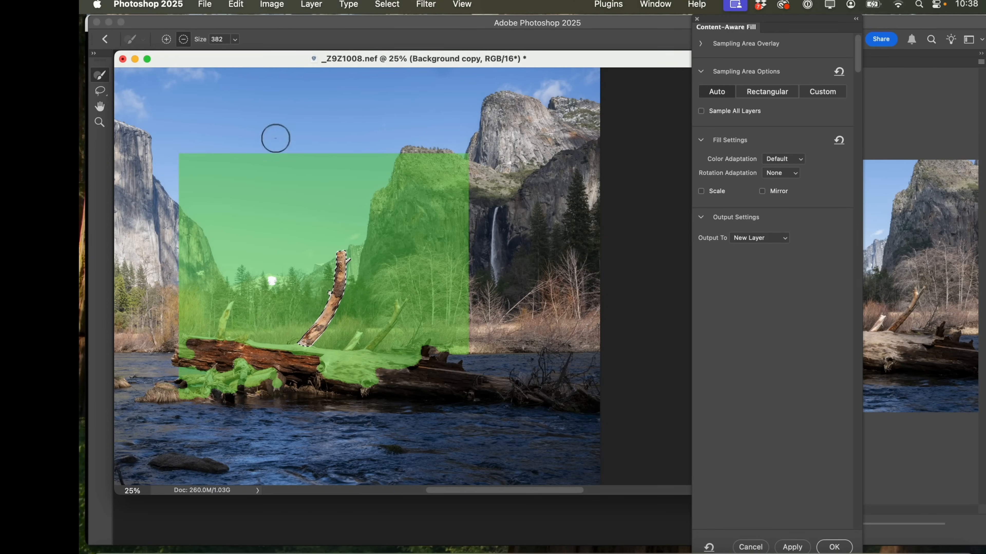
pyautogui.moveTo(463, 222)
pyautogui.mouseDown()
pyautogui.moveTo(458, 180)
pyautogui.moveTo(443, 160)
pyautogui.moveTo(414, 161)
pyautogui.moveTo(387, 195)
pyautogui.moveTo(378, 229)
pyautogui.mouseUp()
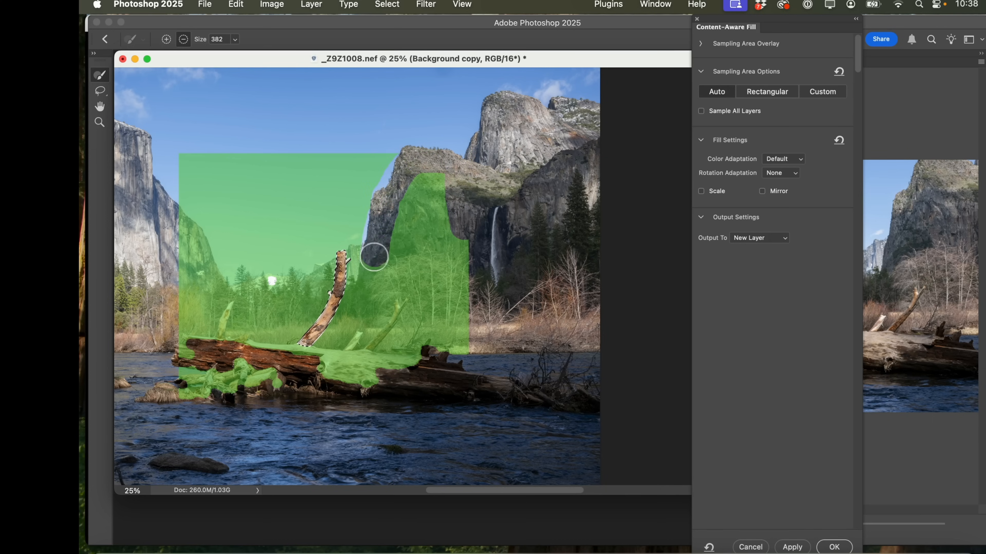
pyautogui.moveTo(370, 322)
pyautogui.mouseDown()
pyautogui.moveTo(380, 352)
pyautogui.moveTo(400, 196)
pyautogui.moveTo(430, 180)
pyautogui.moveTo(450, 186)
pyautogui.moveTo(415, 220)
pyautogui.moveTo(431, 217)
pyautogui.moveTo(462, 254)
pyautogui.moveTo(422, 231)
pyautogui.moveTo(406, 233)
pyautogui.moveTo(460, 288)
pyautogui.moveTo(404, 275)
pyautogui.moveTo(397, 287)
pyautogui.moveTo(435, 296)
pyautogui.moveTo(453, 319)
pyautogui.moveTo(479, 313)
pyautogui.moveTo(399, 312)
pyautogui.moveTo(395, 326)
pyautogui.moveTo(448, 322)
pyautogui.moveTo(455, 342)
pyautogui.moveTo(316, 371)
pyautogui.moveTo(366, 380)
pyautogui.moveTo(349, 401)
pyautogui.moveTo(246, 399)
pyautogui.moveTo(278, 391)
pyautogui.moveTo(232, 375)
pyautogui.moveTo(173, 388)
pyautogui.moveTo(198, 399)
pyautogui.moveTo(182, 198)
pyautogui.moveTo(196, 230)
pyautogui.moveTo(177, 172)
pyautogui.moveTo(193, 157)
pyautogui.moveTo(298, 140)
pyautogui.moveTo(409, 169)
pyautogui.moveTo(348, 155)
pyautogui.moveTo(222, 165)
pyautogui.moveTo(167, 235)
pyautogui.moveTo(207, 266)
pyautogui.moveTo(212, 331)
pyautogui.moveTo(227, 316)
pyautogui.moveTo(215, 289)
pyautogui.moveTo(241, 345)
pyautogui.moveTo(255, 352)
pyautogui.moveTo(230, 313)
pyautogui.mouseUp()
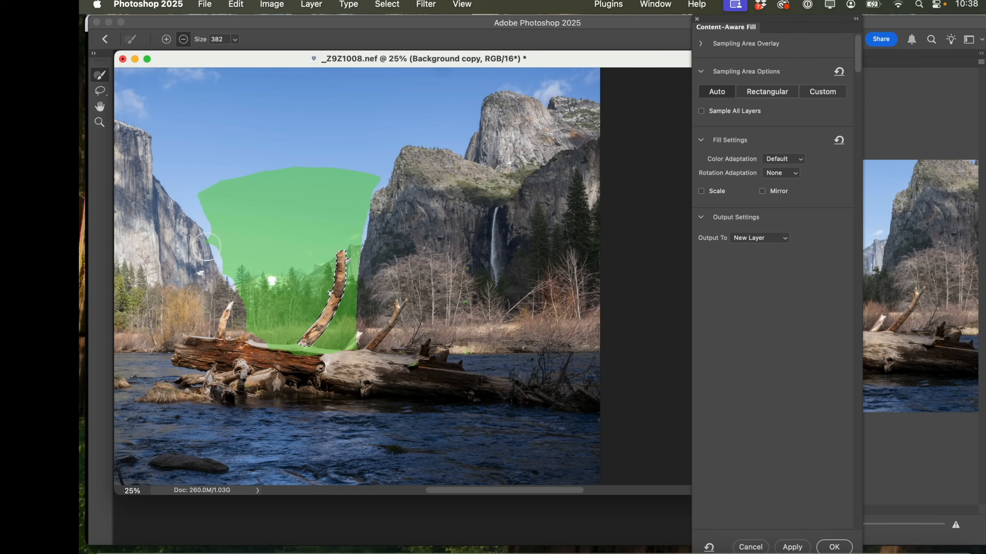
pyautogui.moveTo(204, 238); pyautogui.dragTo(232, 306)
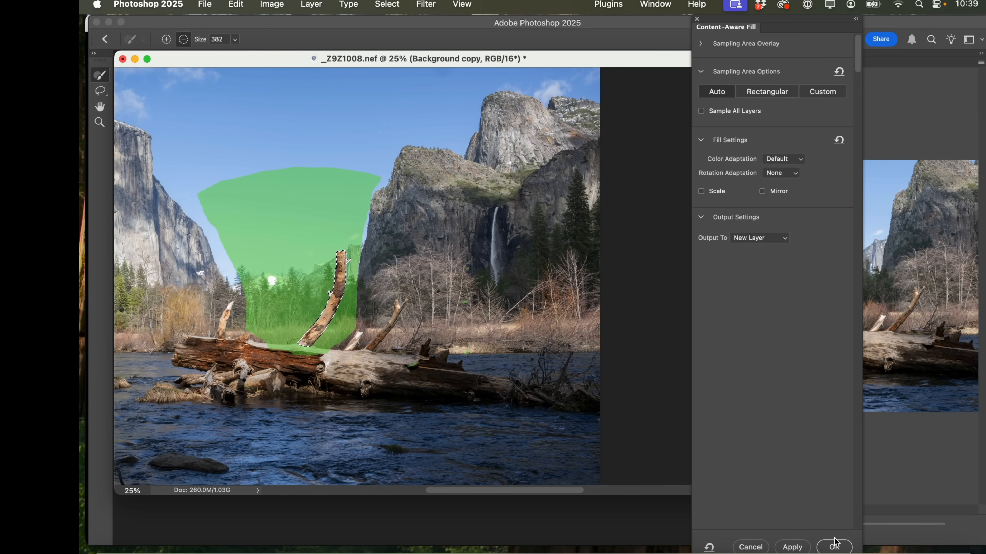
pyautogui.click(834, 548)
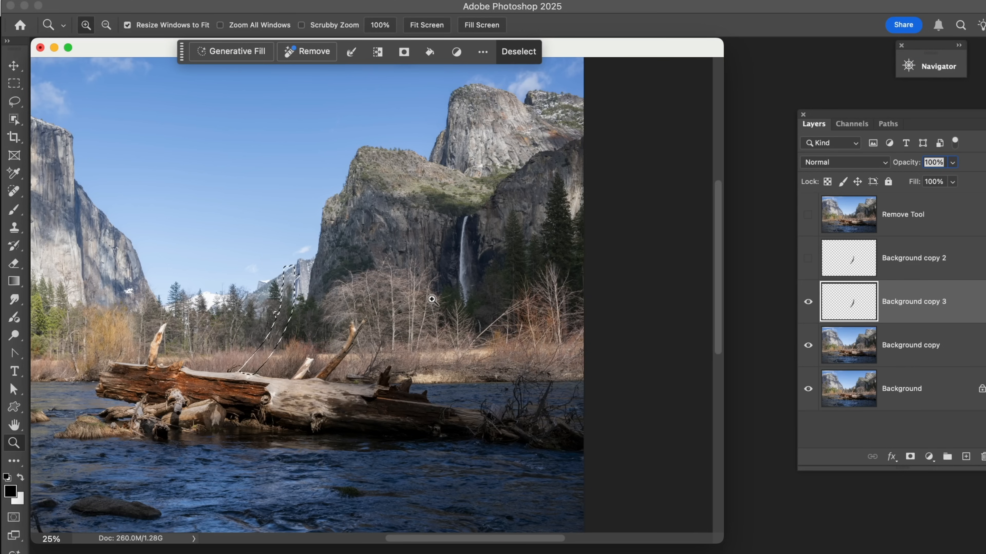
# Hide the selection edges and inspect the new fill up close from the tree line to the cliff.
pyautogui.press('super+d')
pyautogui.moveTo(175, 217); pyautogui.dragTo(412, 449)
pyautogui.moveTo(355, 241); pyautogui.dragTo(548, 359)
pyautogui.scroll(-1, 587, 289)
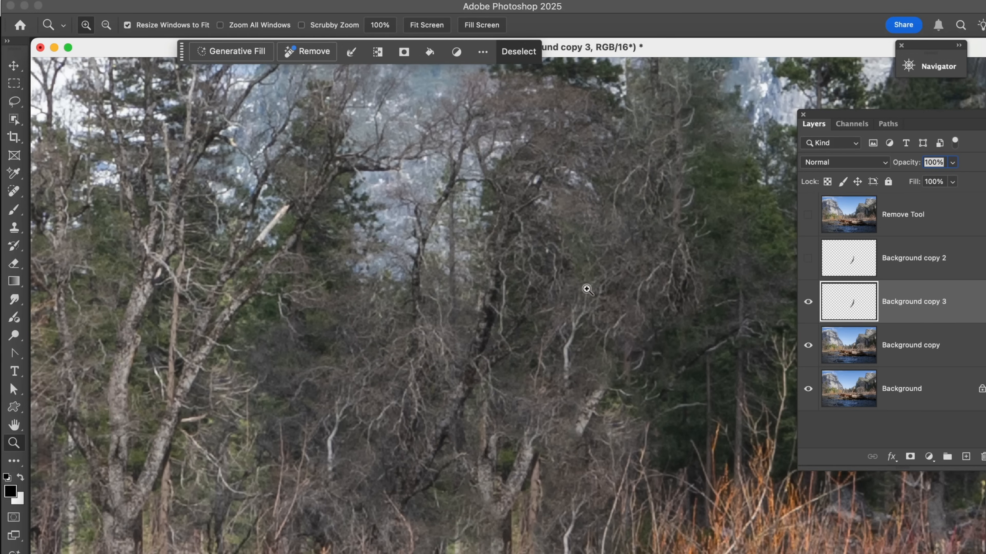
pyautogui.moveTo(611, 262); pyautogui.dragTo(447, 472)
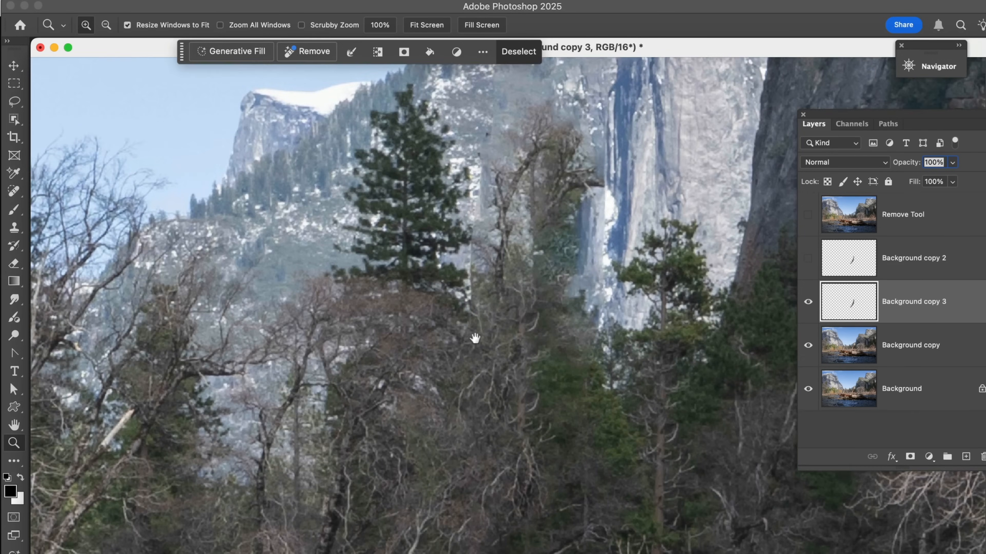
pyautogui.moveTo(464, 346); pyautogui.dragTo(450, 455)
pyautogui.moveTo(456, 375); pyautogui.dragTo(412, 438)
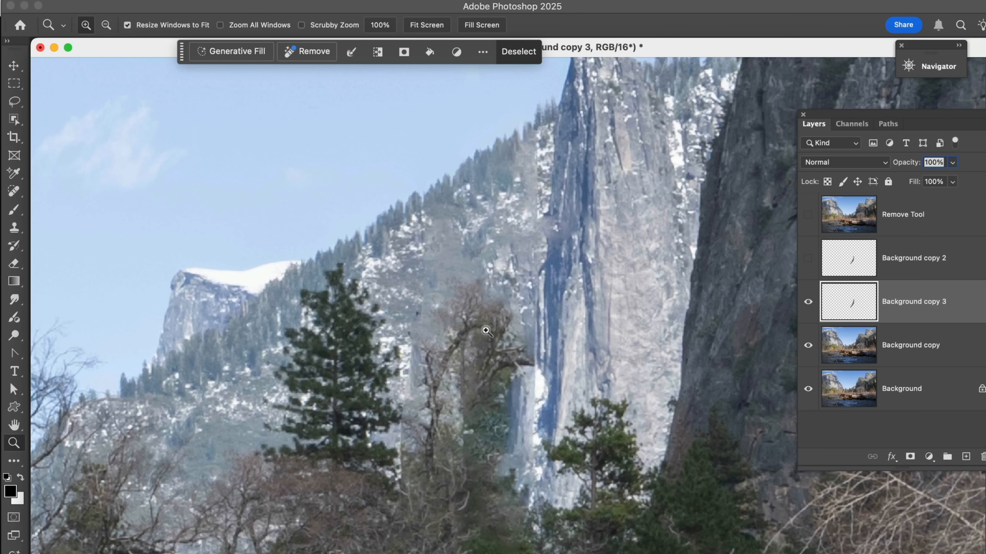
# Compare the fills on Background copy 3 and Background copy 2 by toggling their visibility.
pyautogui.click(808, 304)
pyautogui.click(808, 305)
pyautogui.click(807, 258)
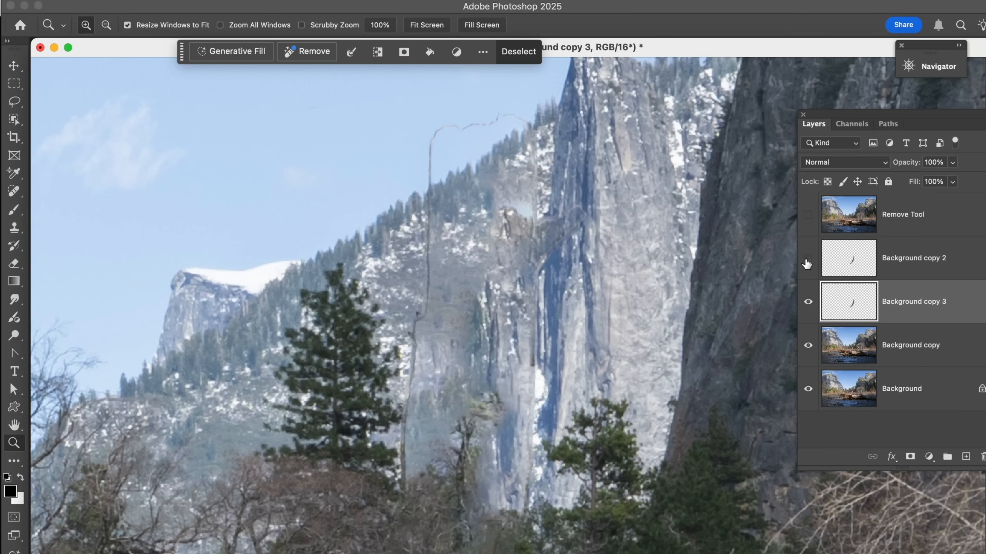
pyautogui.click(807, 260)
# Delete the Background copy 2 layer.
pyautogui.click(899, 257)
pyautogui.moveTo(899, 257); pyautogui.dragTo(909, 441)
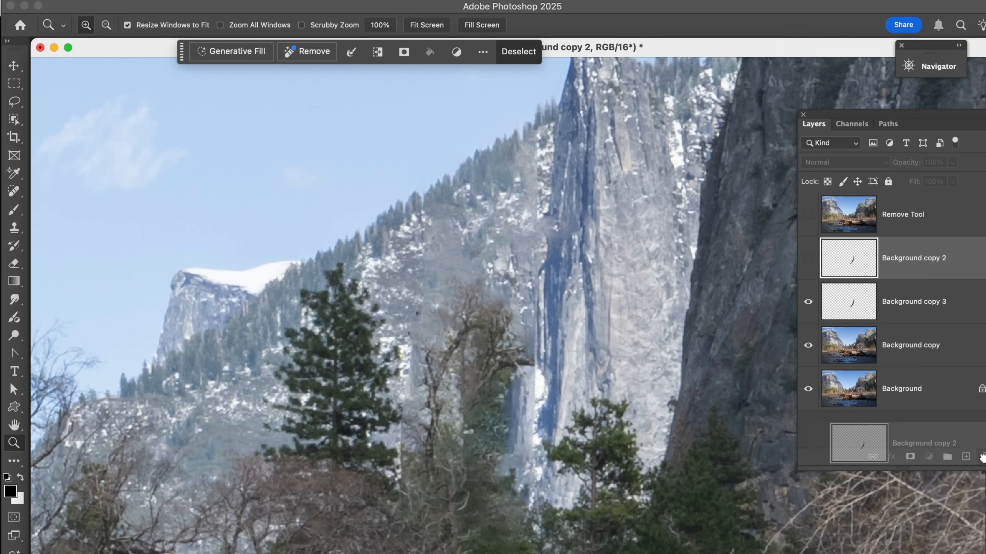
pyautogui.moveTo(981, 457); pyautogui.dragTo(982, 457)
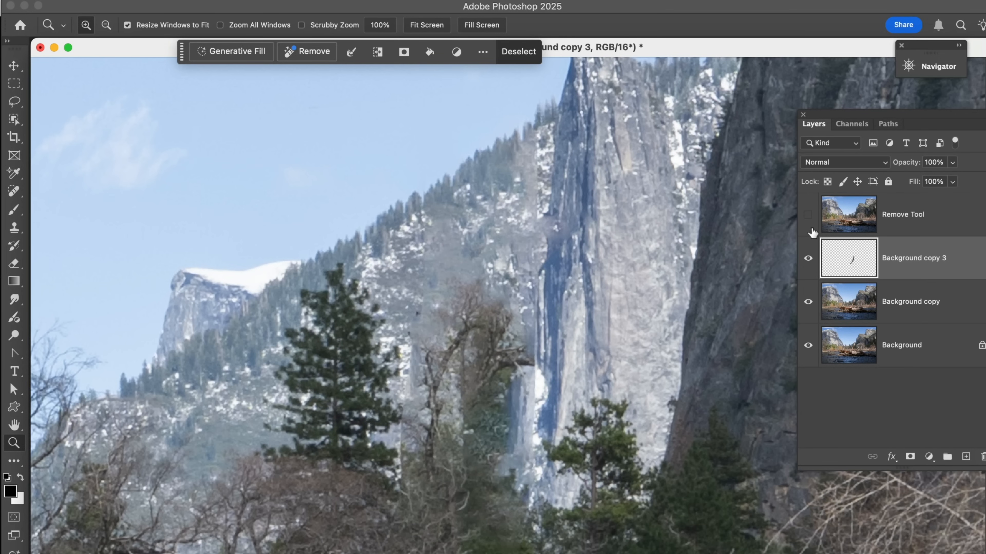
# Compare the fill with the Remove Tool layer, and stamp the visible layers without it into a new layer above Background copy 3.
pyautogui.click(809, 216)
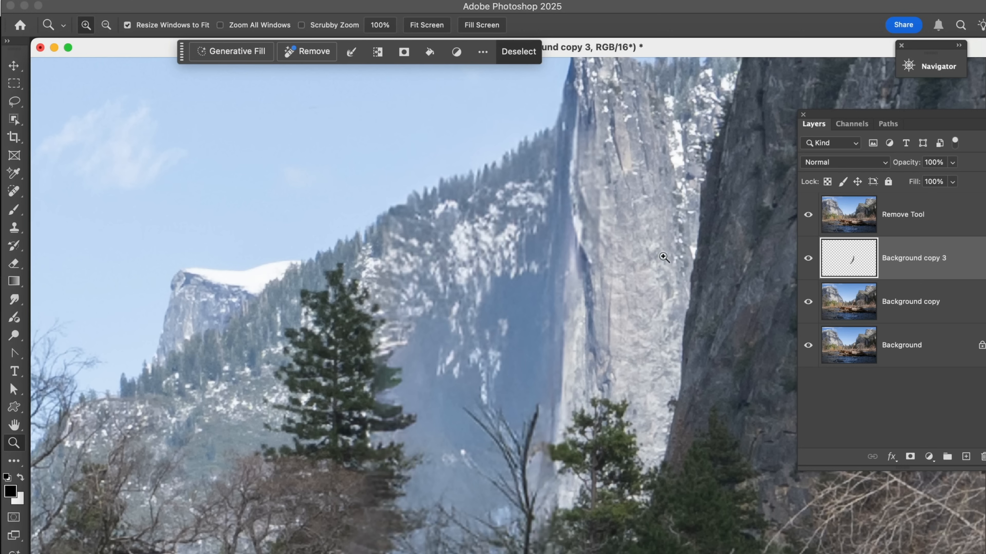
pyautogui.click(811, 216)
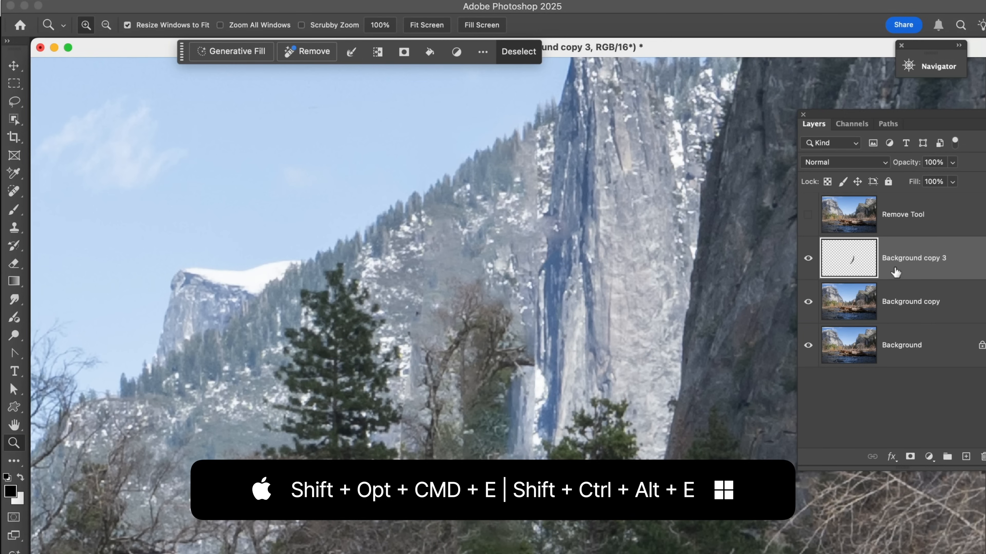
pyautogui.press('alt')
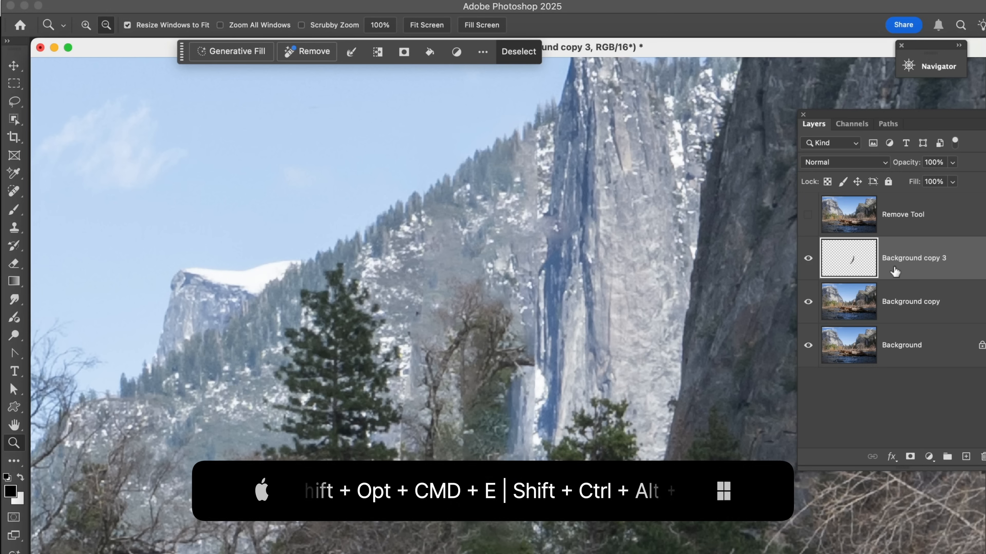
pyautogui.press('shift+alt+super+e')
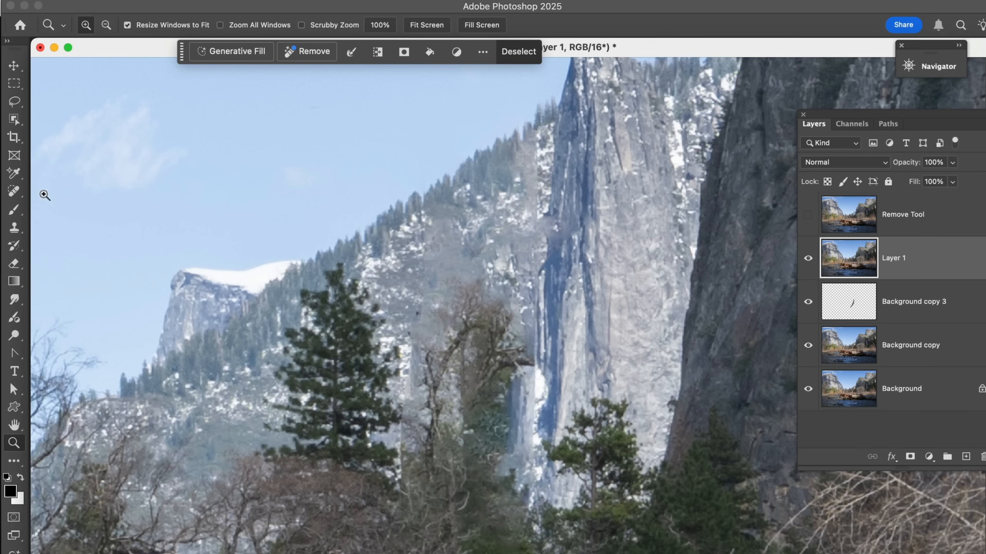
# Set up the Clone Stamp tool with Normal mode, 35% opacity and a brush size of 30.
pyautogui.click(13, 227)
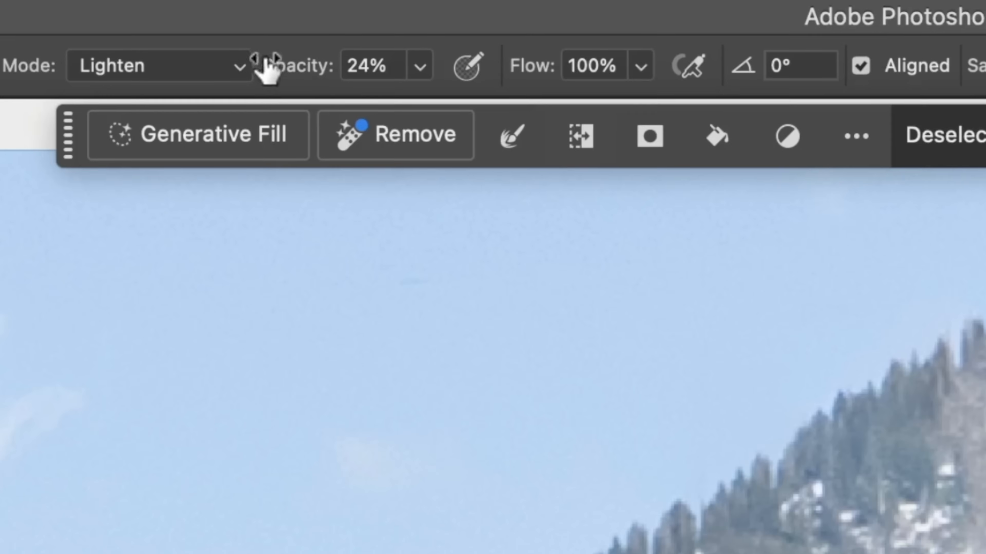
pyautogui.click(242, 67)
pyautogui.moveTo(181, 11)
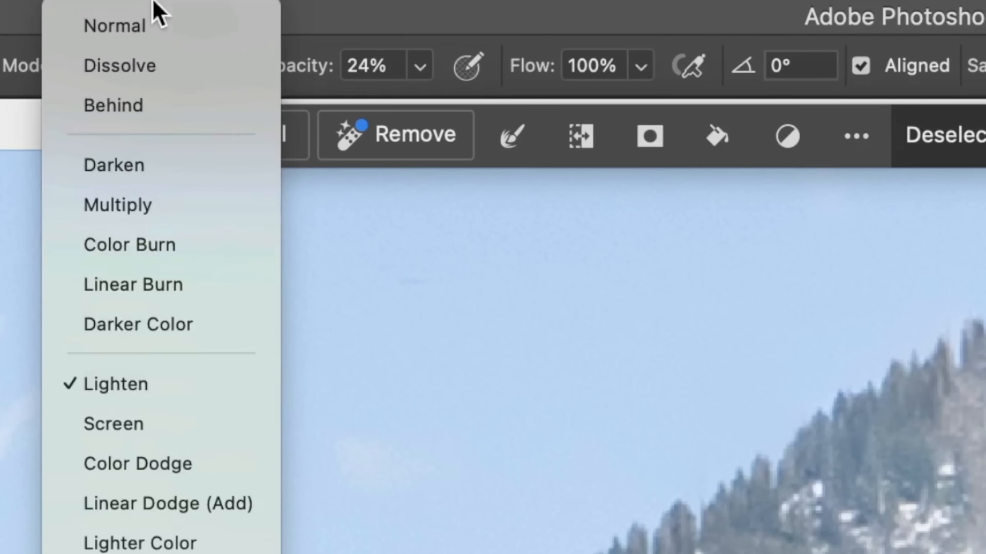
pyautogui.click(148, 24)
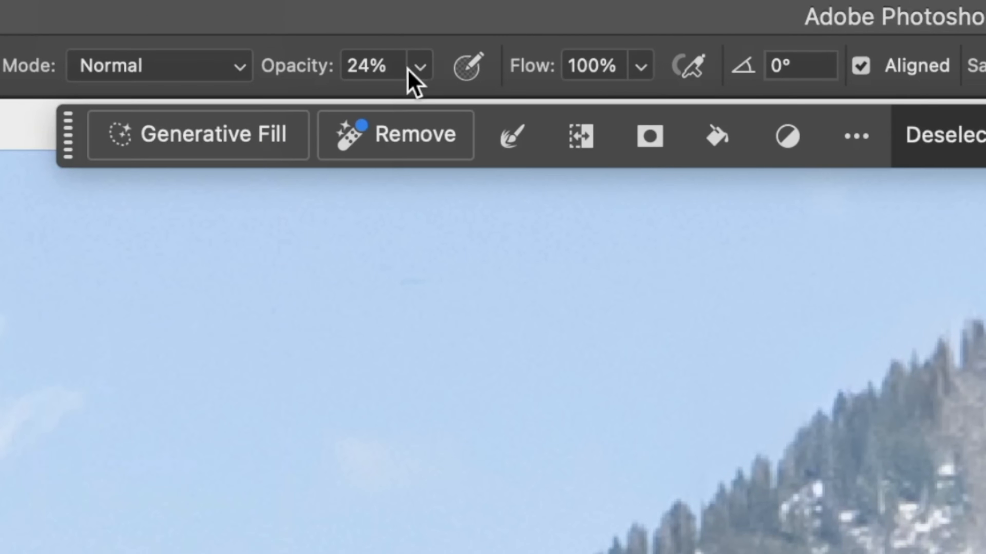
pyautogui.click(416, 76)
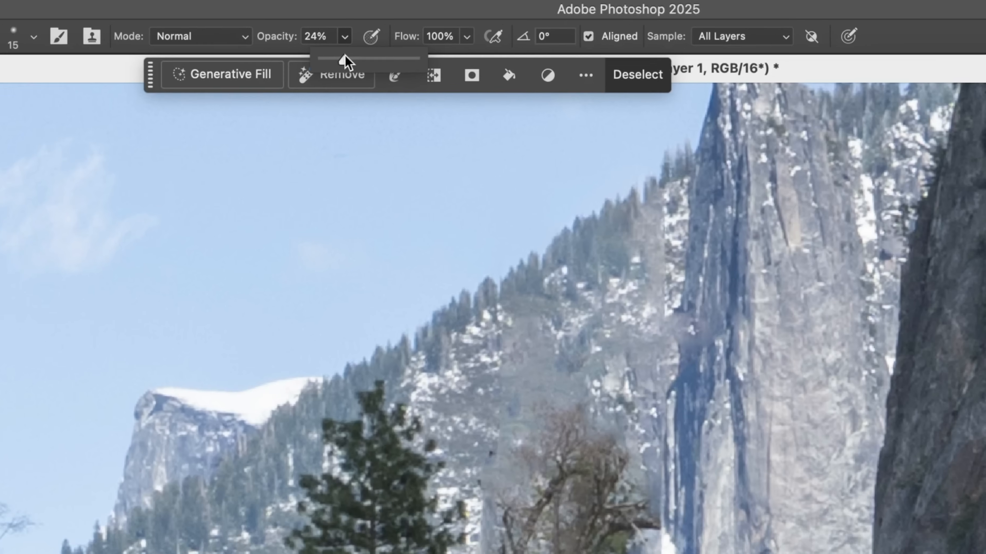
pyautogui.moveTo(418, 107); pyautogui.dragTo(436, 107)
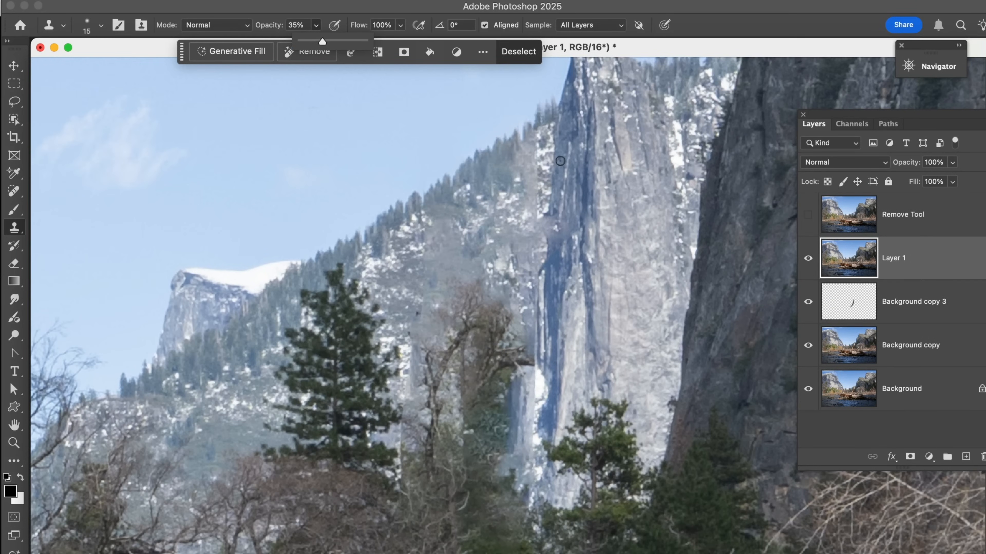
pyautogui.press(']')
pyautogui.press(']')
pyautogui.press(']')
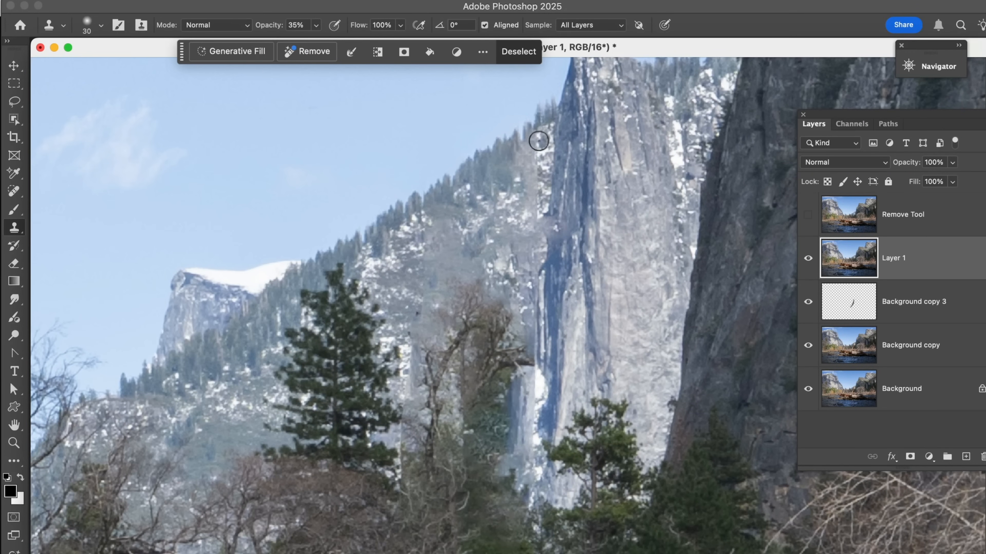
# Clone sampled cliff texture over the blurred patch along the cliff's shadowed edge at 35% opacity.
pyautogui.click(537, 141)
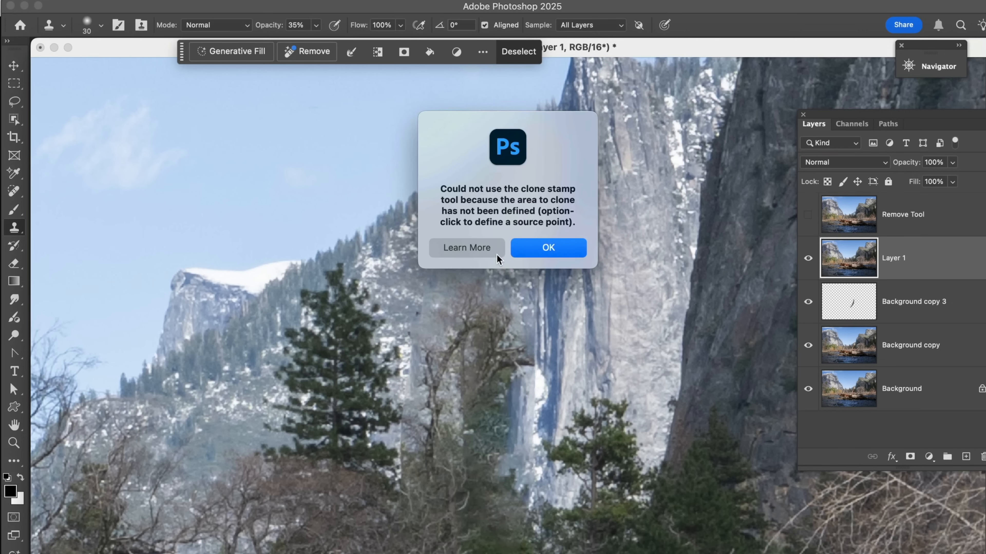
pyautogui.click(554, 249)
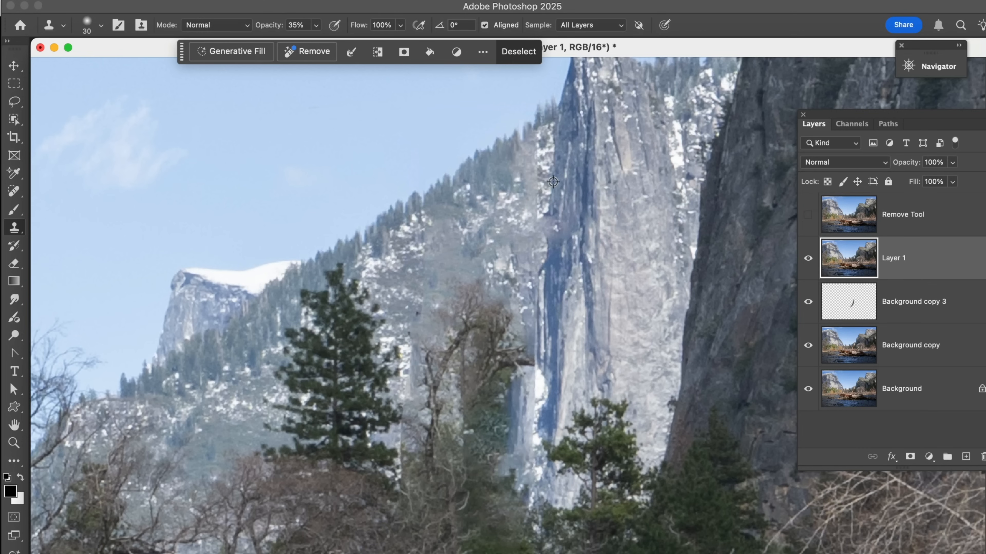
pyautogui.keyDown('alt'); pyautogui.click(547, 171); pyautogui.keyUp('alt')
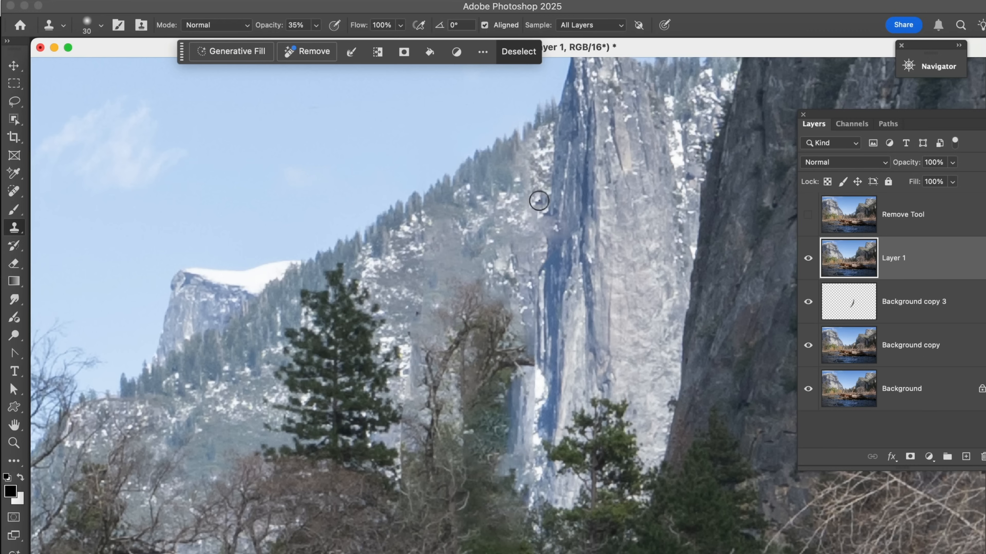
pyautogui.click(550, 229)
pyautogui.keyDown('alt'); pyautogui.click(557, 243); pyautogui.keyUp('alt')
pyautogui.moveTo(540, 243)
pyautogui.mouseDown()
pyautogui.moveTo(540, 312)
pyautogui.moveTo(522, 267)
pyautogui.mouseUp()
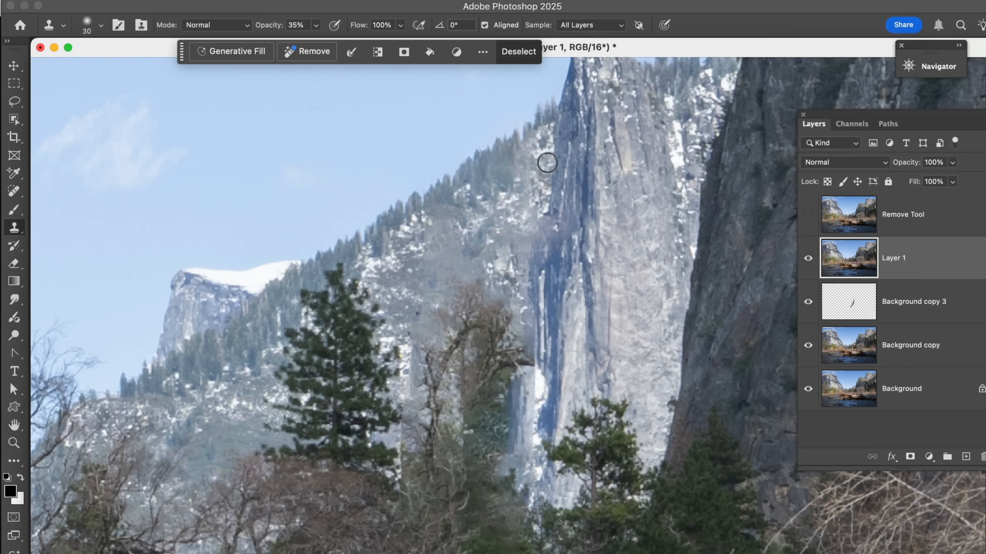
# Clone from the cliff's shadowed edge onto the adjoining slope at 100% opacity, and resample the cliff face at 30% opacity.
pyautogui.moveTo(270, 27); pyautogui.dragTo(361, 34)
pyautogui.moveTo(280, 25); pyautogui.dragTo(298, 26)
pyautogui.keyDown('alt'); pyautogui.click(560, 187); pyautogui.keyUp('alt')
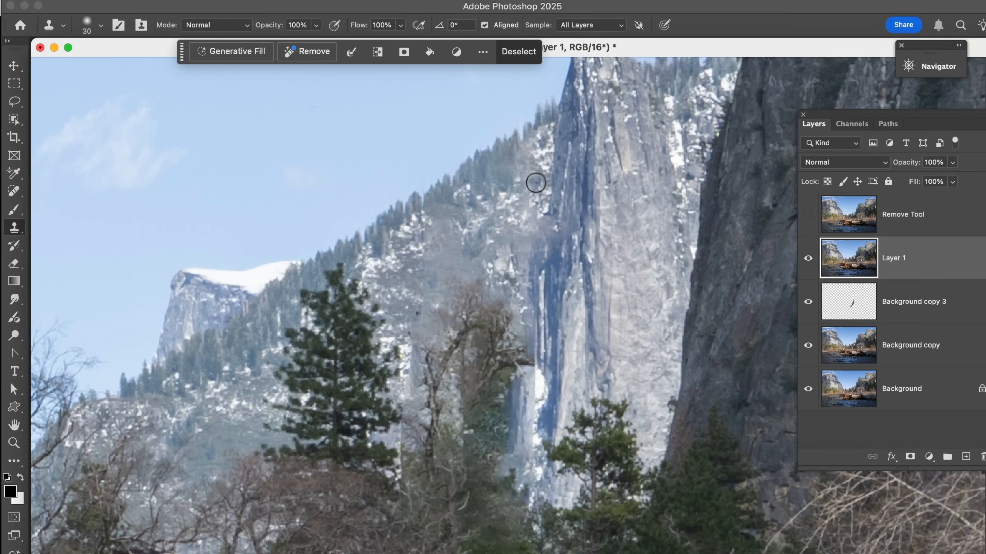
pyautogui.moveTo(529, 184)
pyautogui.mouseDown()
pyautogui.moveTo(527, 165)
pyautogui.moveTo(529, 184)
pyautogui.mouseUp()
pyautogui.moveTo(273, 30); pyautogui.dragTo(220, 35)
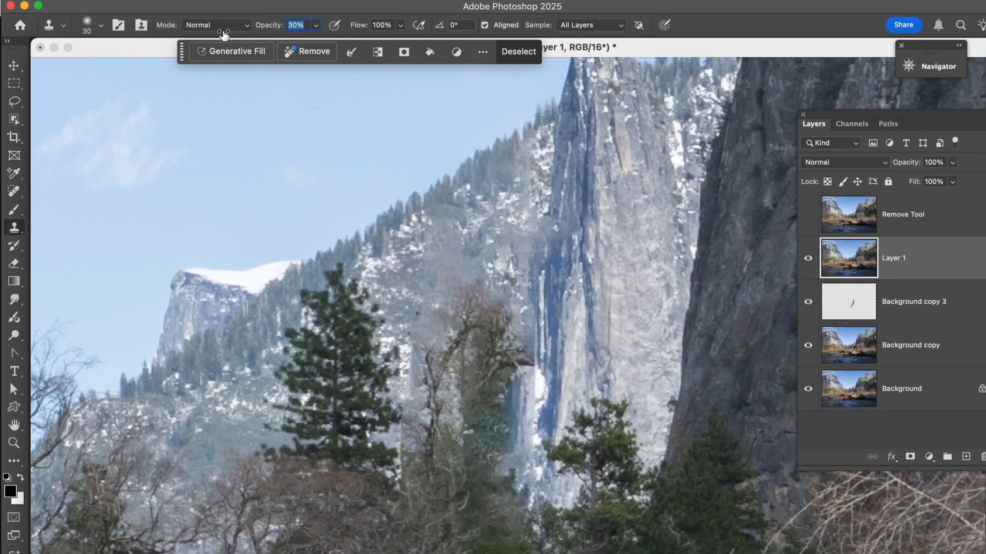
pyautogui.keyDown('alt'); pyautogui.click(560, 266); pyautogui.keyUp('alt')
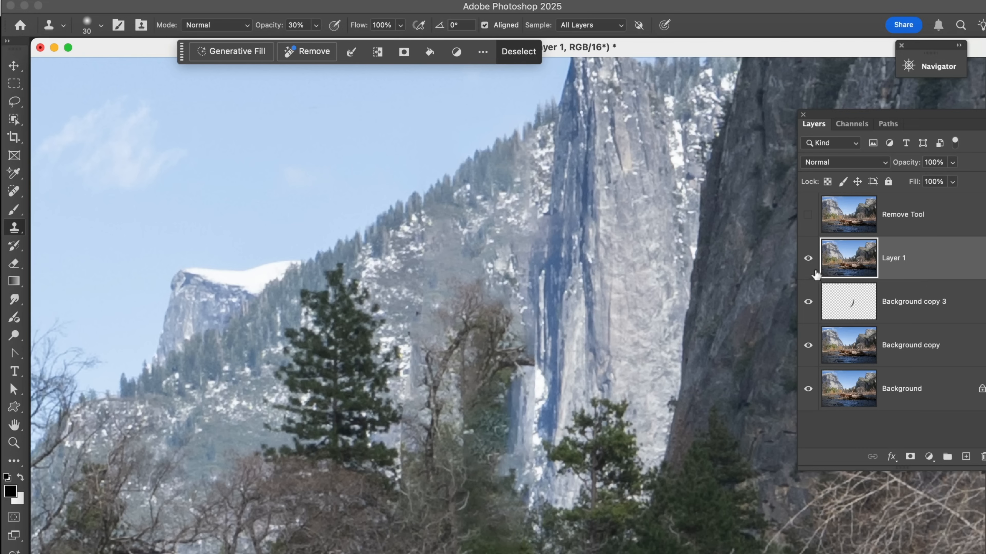
# Compare the retouching by toggling the visibility of Layer 1, and check it against the Remove Tool layer.
pyautogui.click(808, 259)
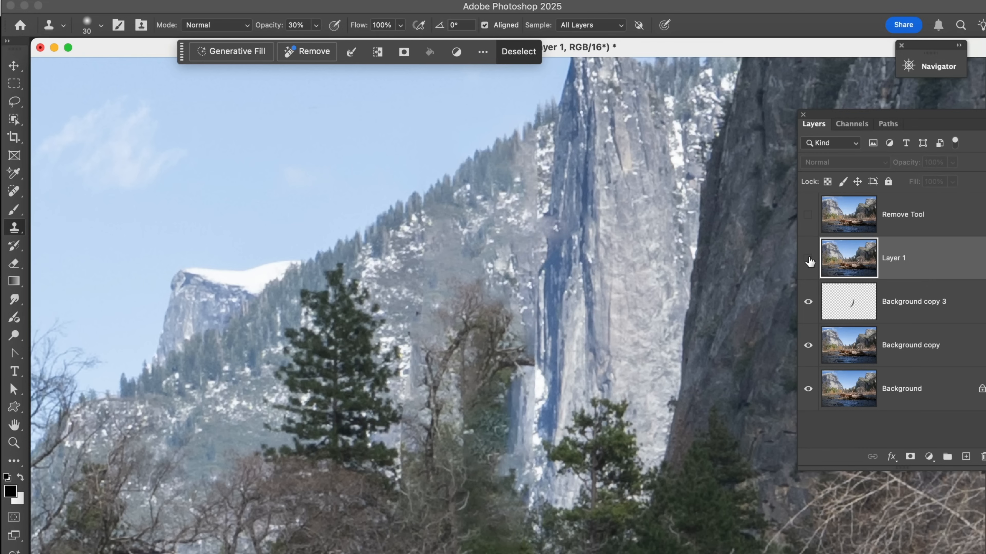
pyautogui.click(808, 260)
pyautogui.click(809, 260)
pyautogui.click(809, 260)
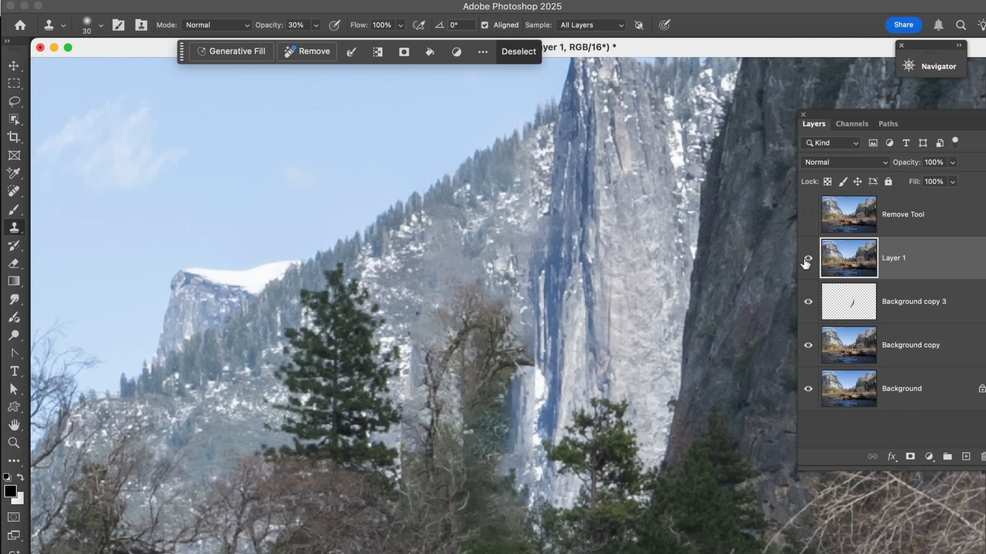
pyautogui.click(809, 217)
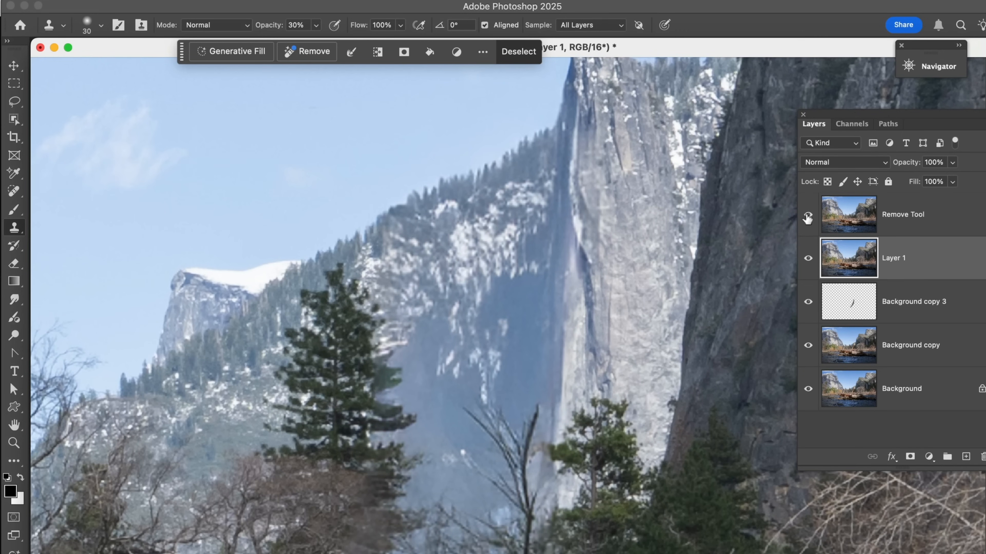
pyautogui.click(807, 215)
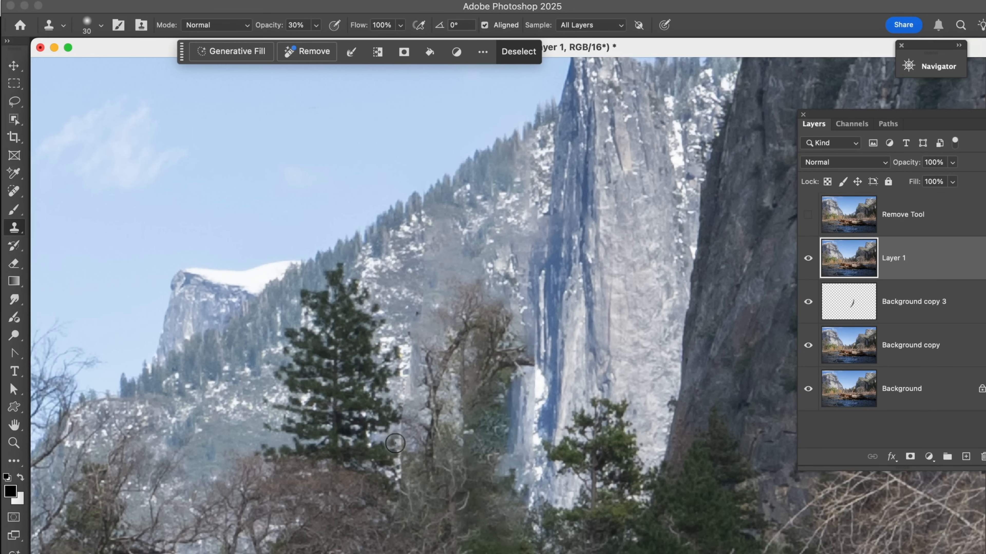
# Undo a stray stroke on the large pine, and clone freshly sampled texture beside the pine's lower branches and upper edge.
pyautogui.moveTo(391, 438)
pyautogui.mouseDown()
pyautogui.moveTo(374, 430)
pyautogui.moveTo(385, 434)
pyautogui.mouseUp()
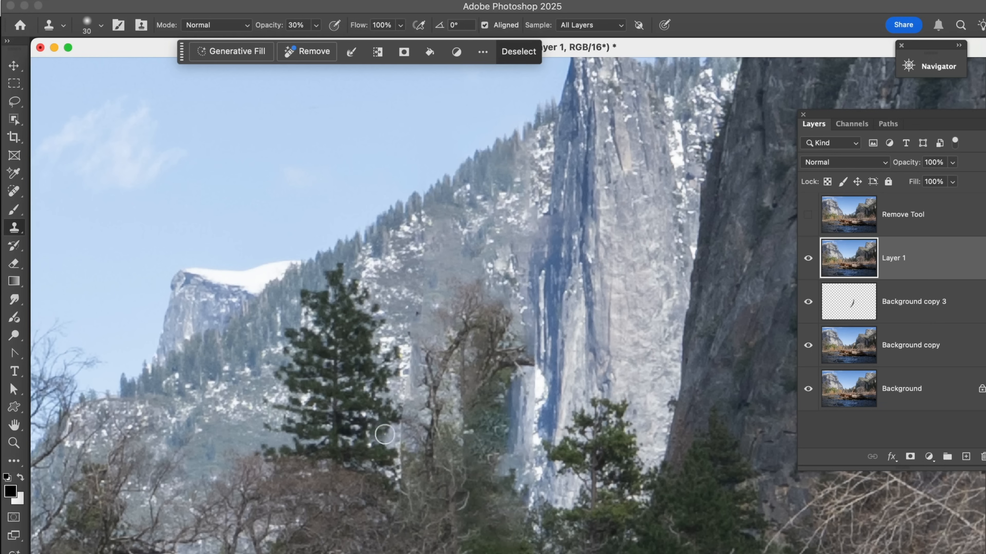
pyautogui.press('super+z')
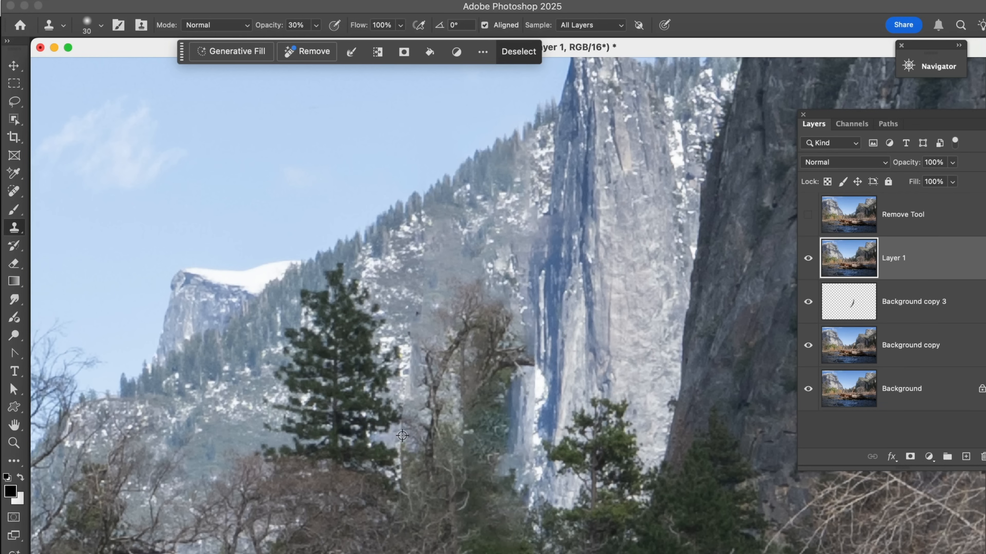
pyautogui.keyDown('alt'); pyautogui.click(401, 436); pyautogui.keyUp('alt')
pyautogui.moveTo(401, 436); pyautogui.dragTo(400, 443)
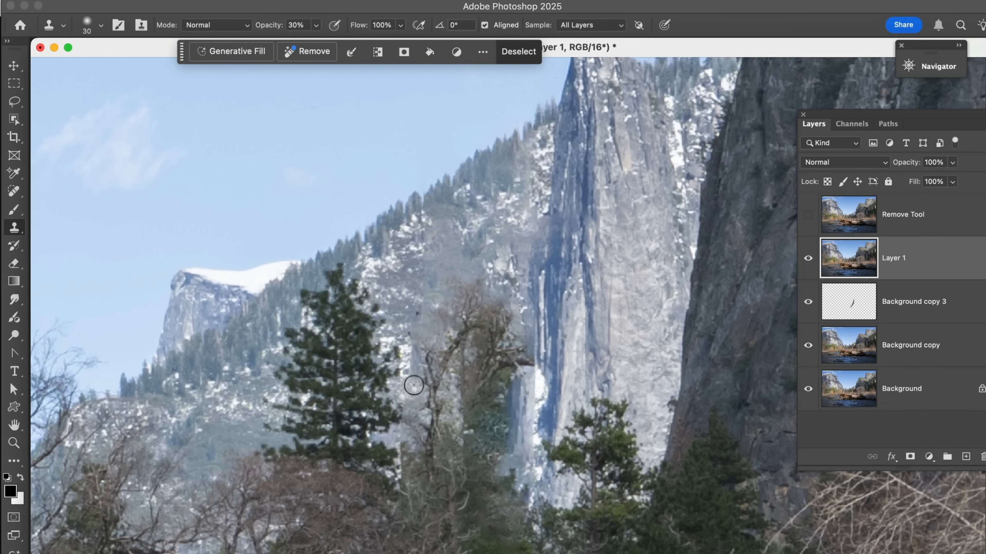
pyautogui.keyDown('alt'); pyautogui.click(395, 299); pyautogui.keyUp('alt')
pyautogui.moveTo(412, 308); pyautogui.dragTo(416, 311)
# Save the retouched photo and switch to the Lightroom Classic library.
pyautogui.scroll(-3, 465, 289)
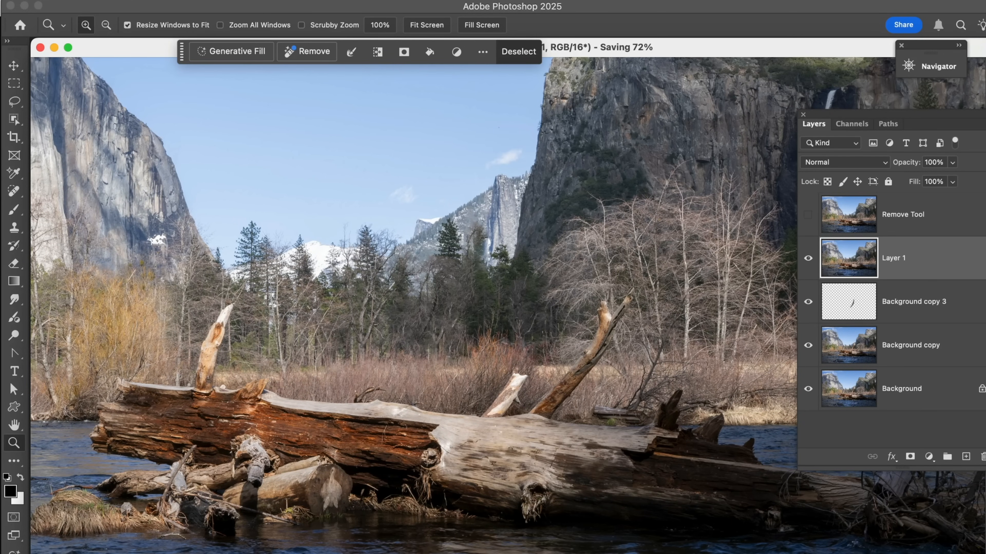
pyautogui.click(125, 0)
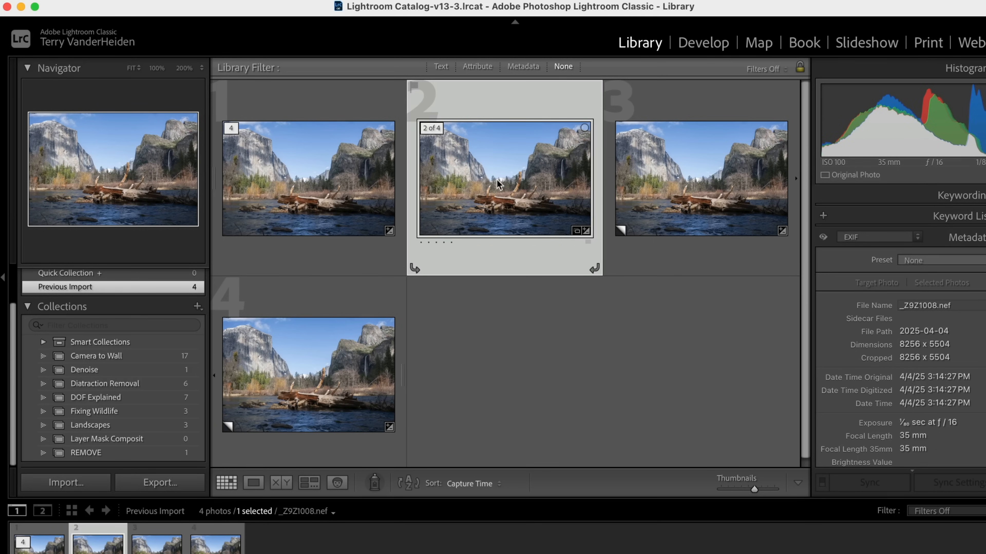
# Assign the blue color label to the first photo, _Z9Z1008-Edit.psd.
pyautogui.click(298, 188)
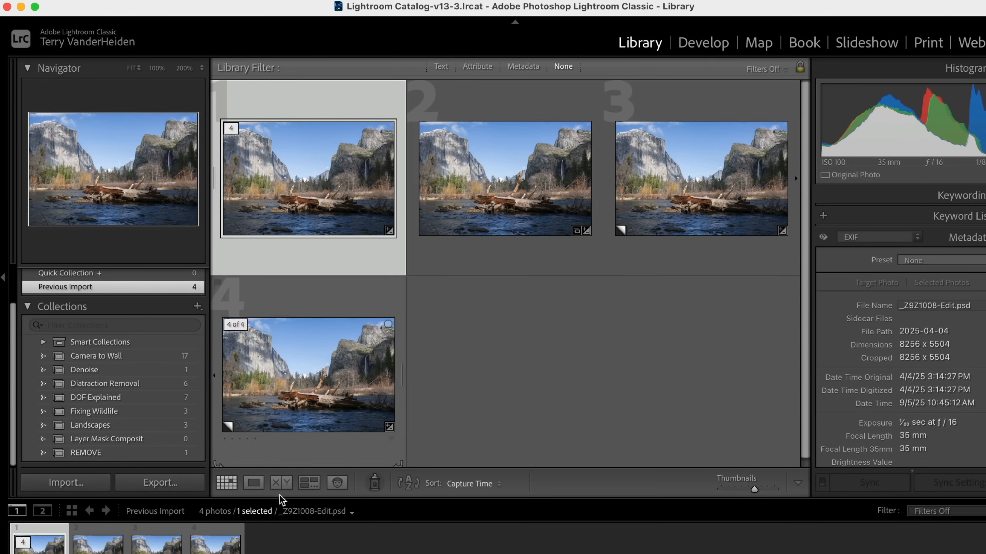
pyautogui.rightClick(284, 177)
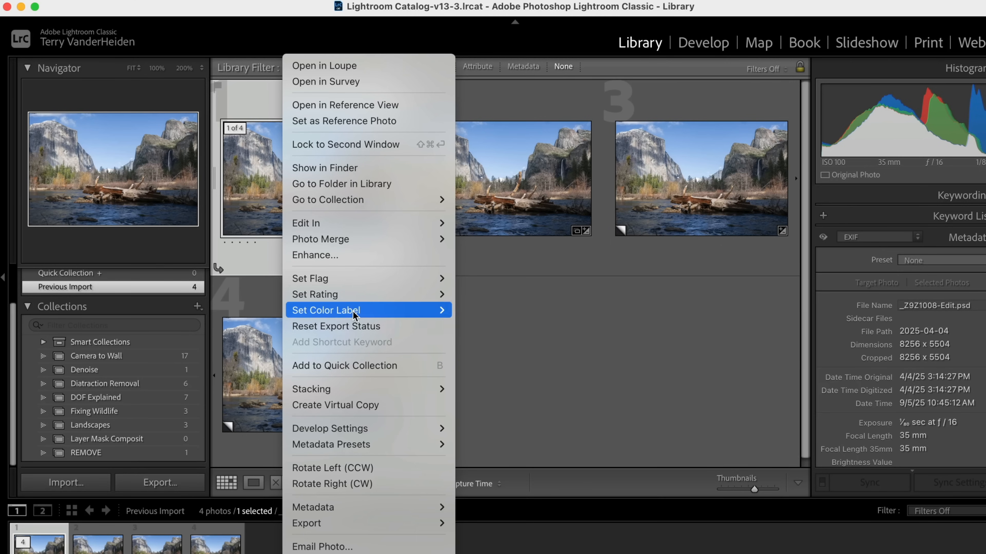
pyautogui.moveTo(352, 311)
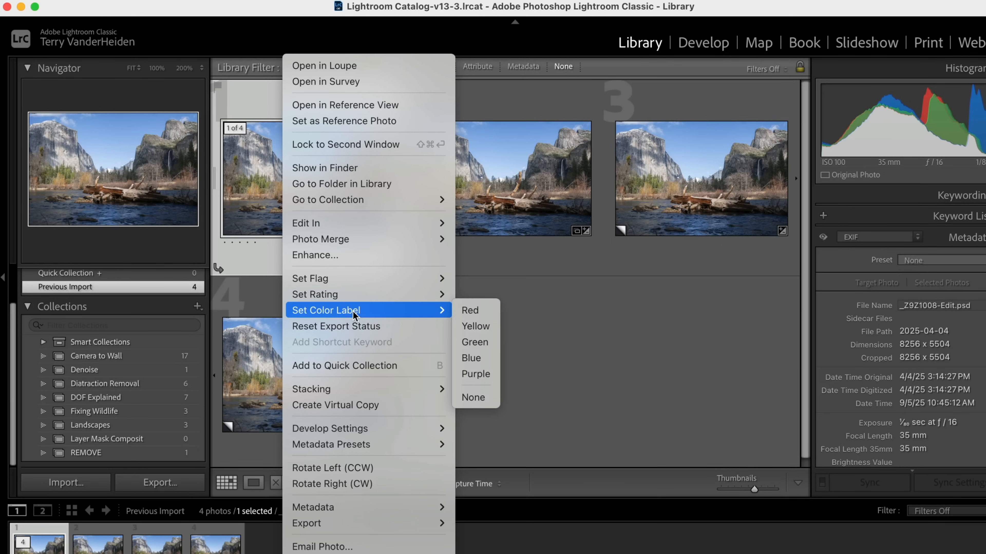
pyautogui.click(472, 358)
# Assign the red color label to the second photo, the original _Z9Z1008.nef.
pyautogui.click(488, 198)
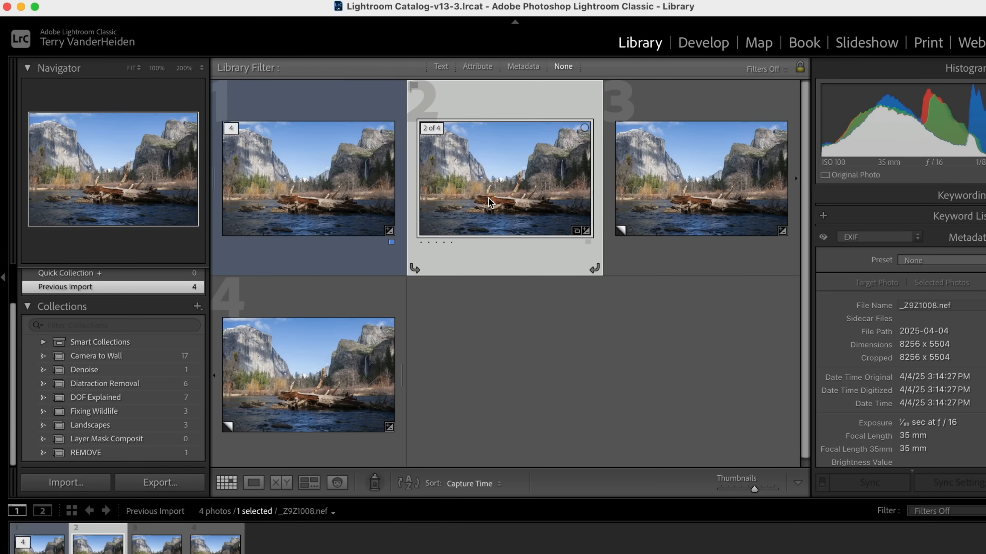
pyautogui.rightClick(489, 197)
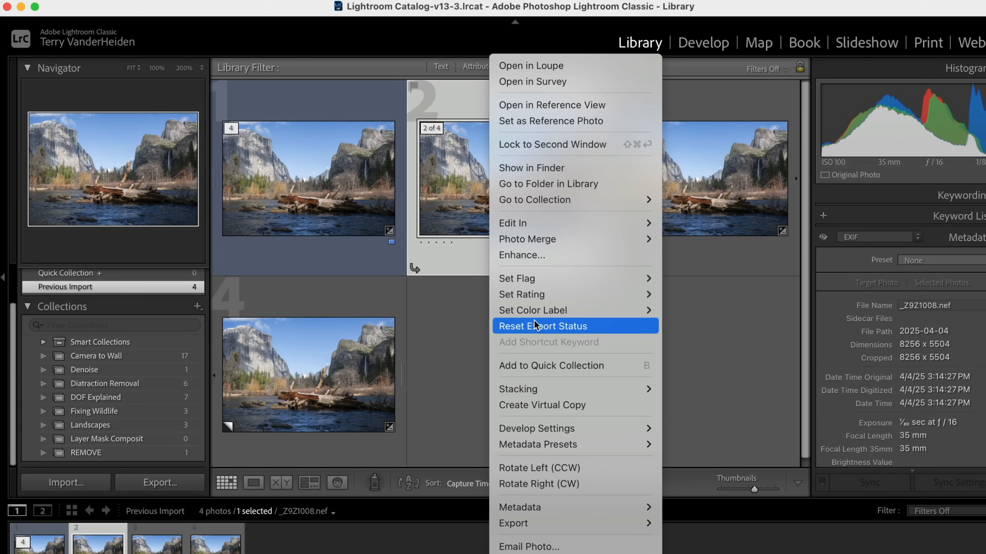
pyautogui.moveTo(535, 314)
pyautogui.click(677, 310)
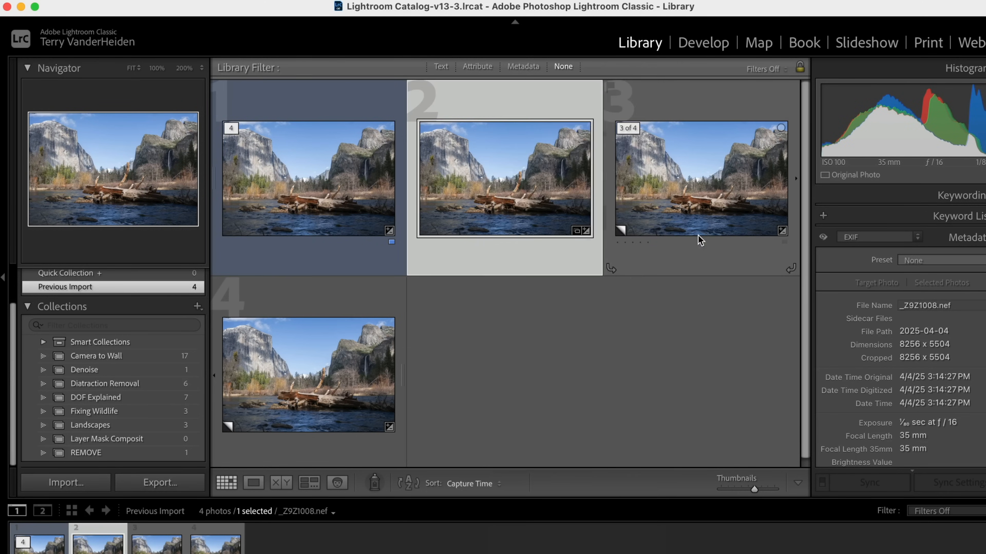
# Assign the yellow color label to the third photo, virtual copy Copy 1.
pyautogui.click(674, 216)
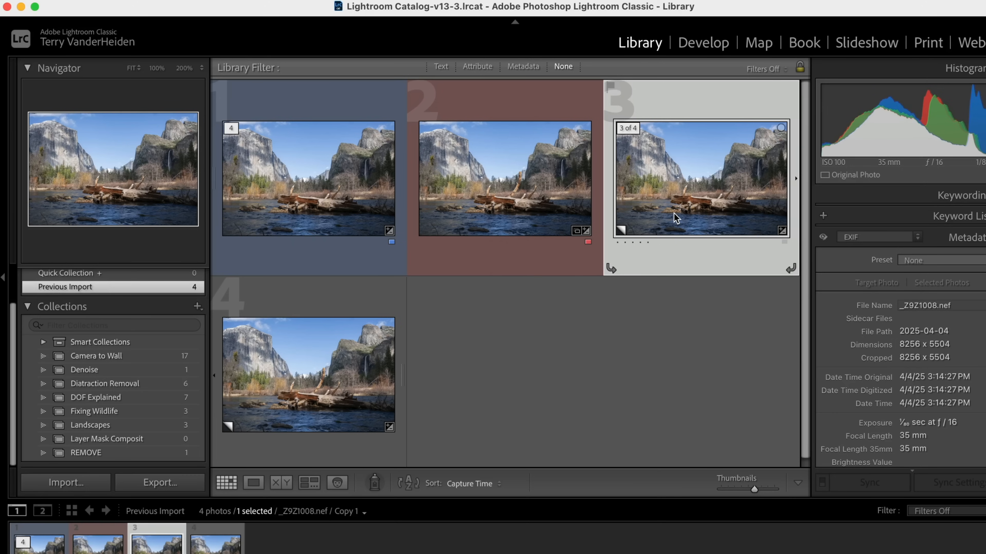
pyautogui.rightClick(674, 213)
pyautogui.moveTo(713, 312)
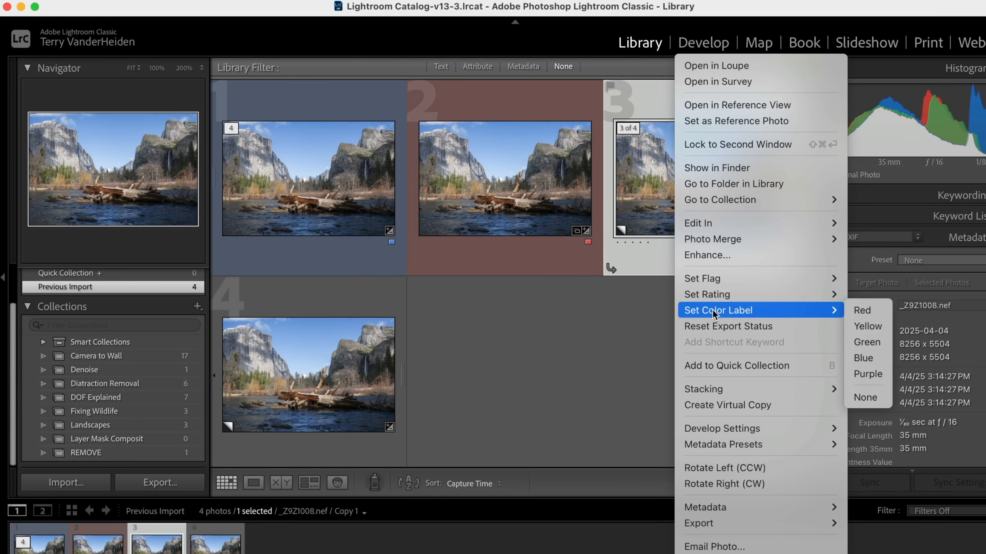
pyautogui.click(866, 326)
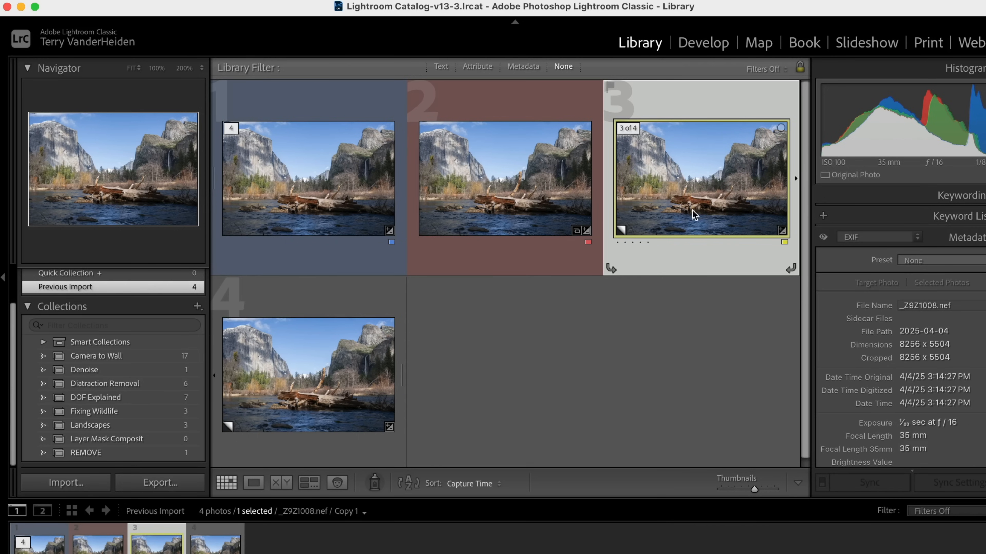
# Remove the fourth photo, virtual copy Copy 2, from Lightroom.
pyautogui.click(292, 387)
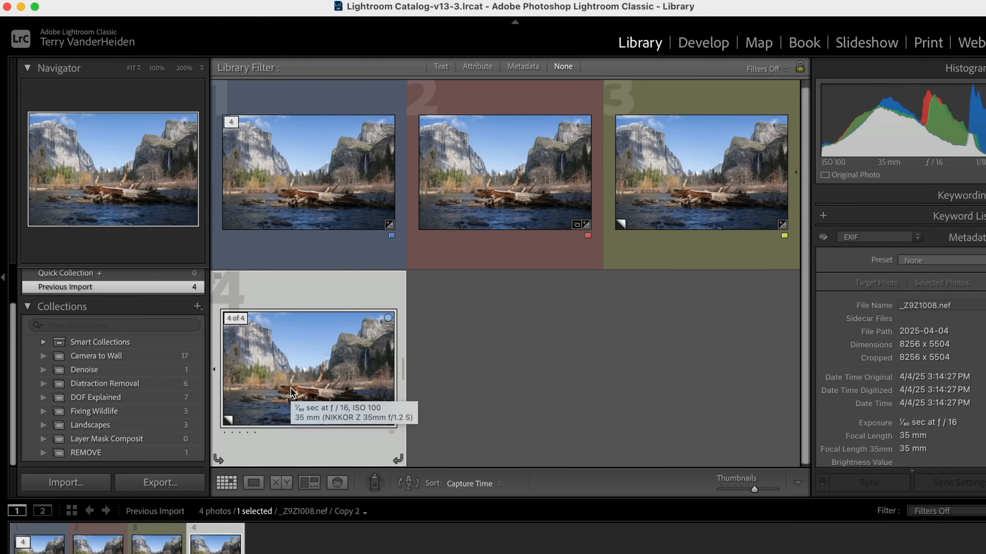
pyautogui.press('BackSpace')
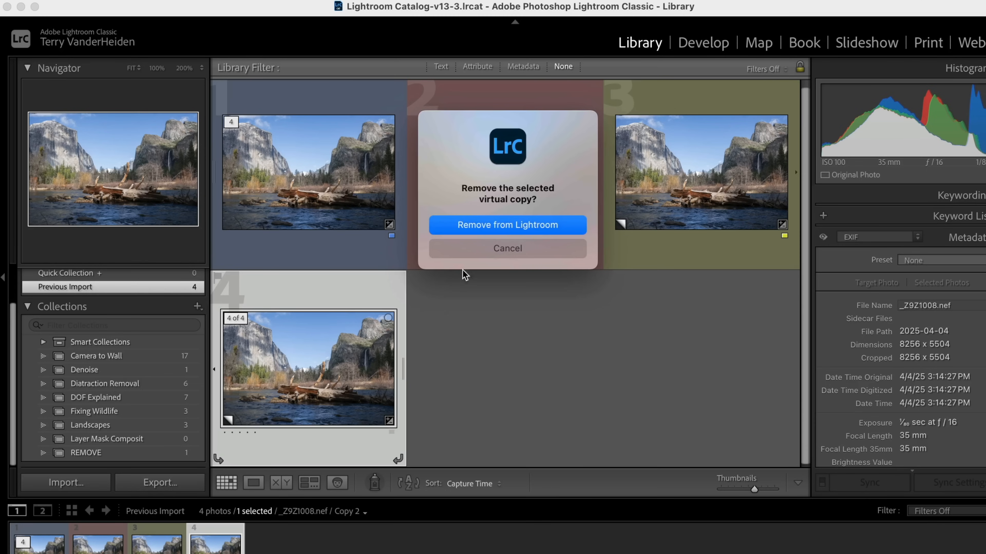
pyautogui.click(495, 225)
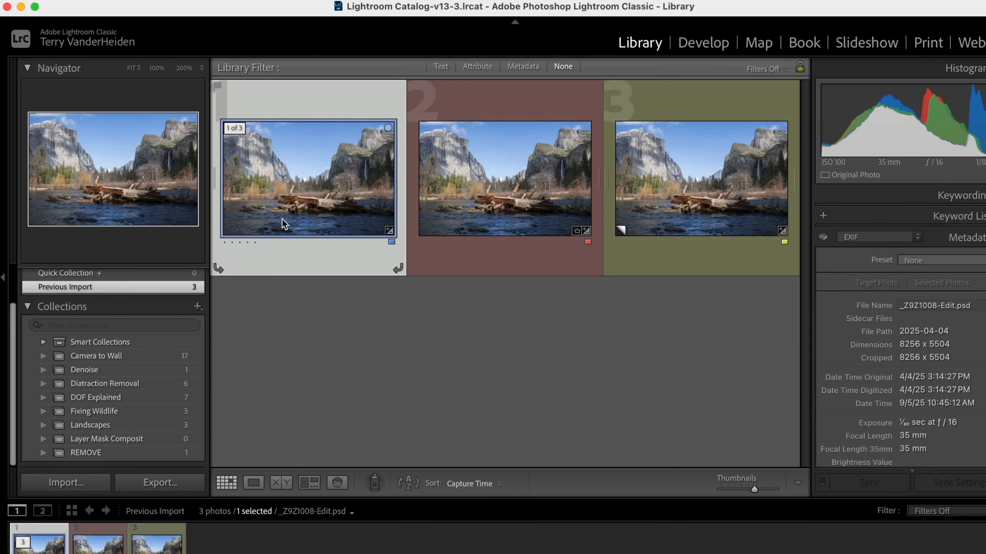
# Compare the blue-labelled PSD edit and the yellow-labelled virtual copy side by side, examining the trees and log at up to 200% zoom.
pyautogui.keyDown('super'); pyautogui.click(690, 202); pyautogui.keyUp('super')
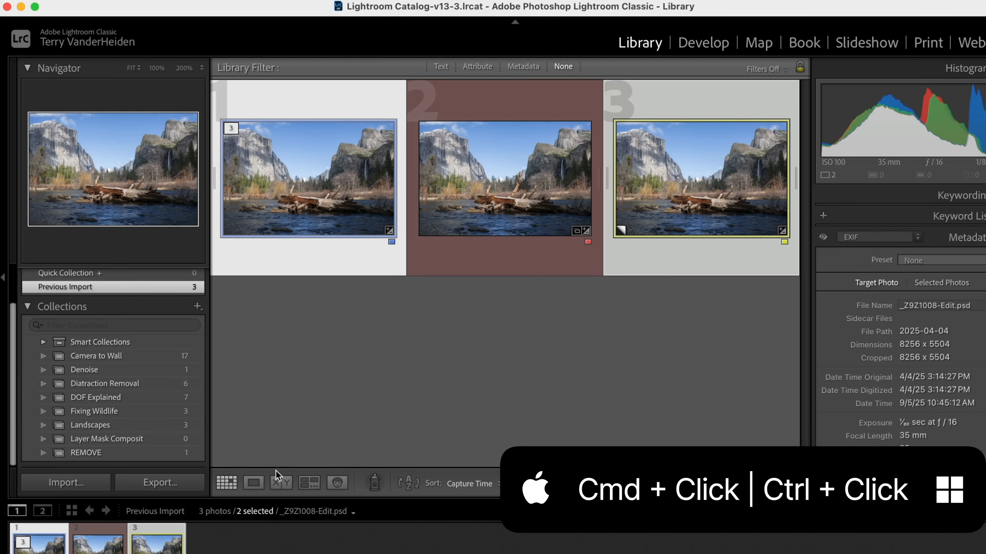
pyautogui.click(284, 482)
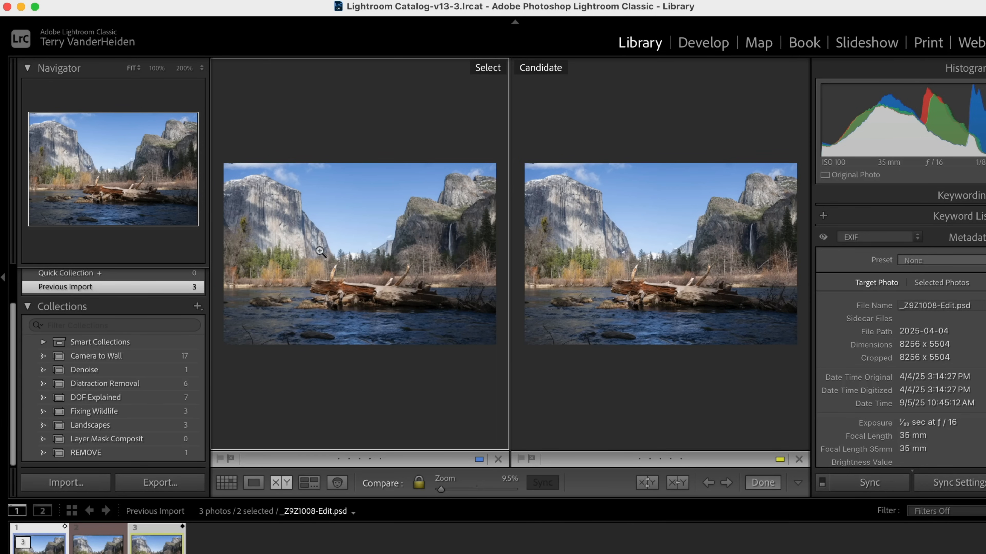
pyautogui.click(365, 255)
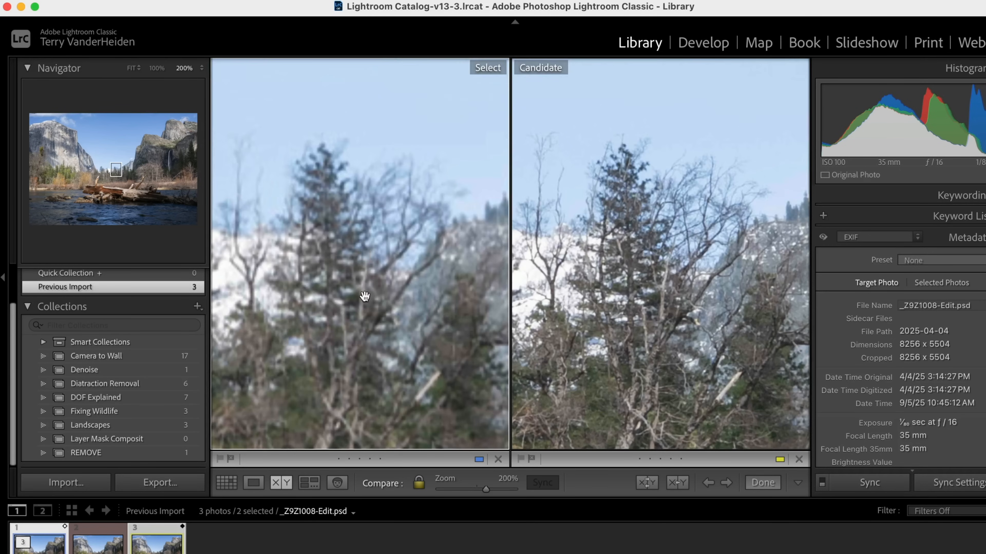
pyautogui.moveTo(363, 296); pyautogui.dragTo(383, 191)
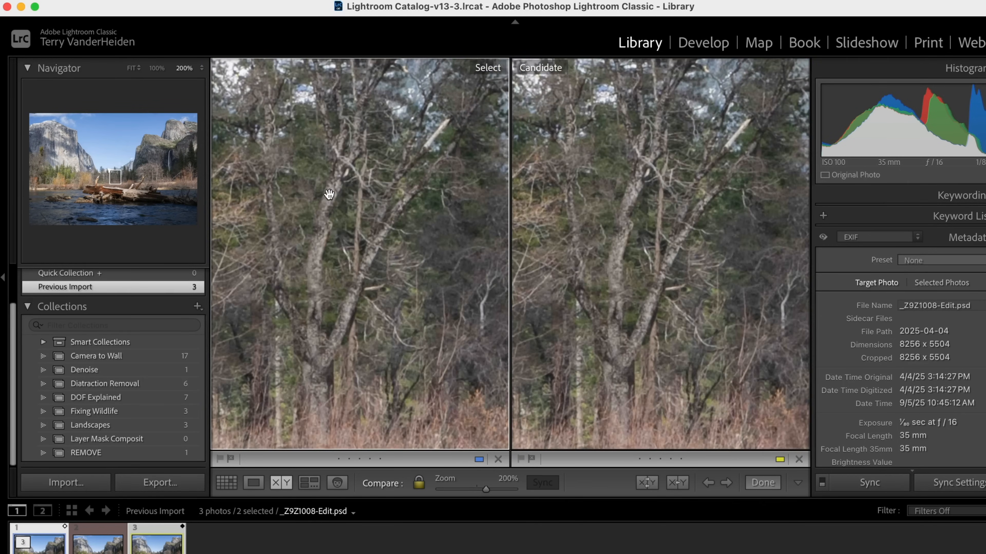
pyautogui.click(157, 68)
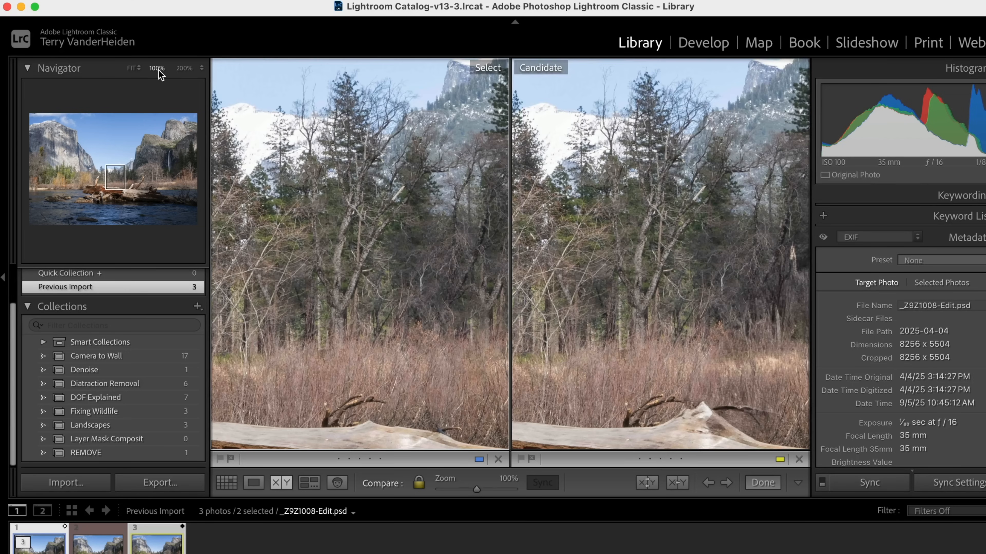
pyautogui.moveTo(341, 306); pyautogui.dragTo(783, 309)
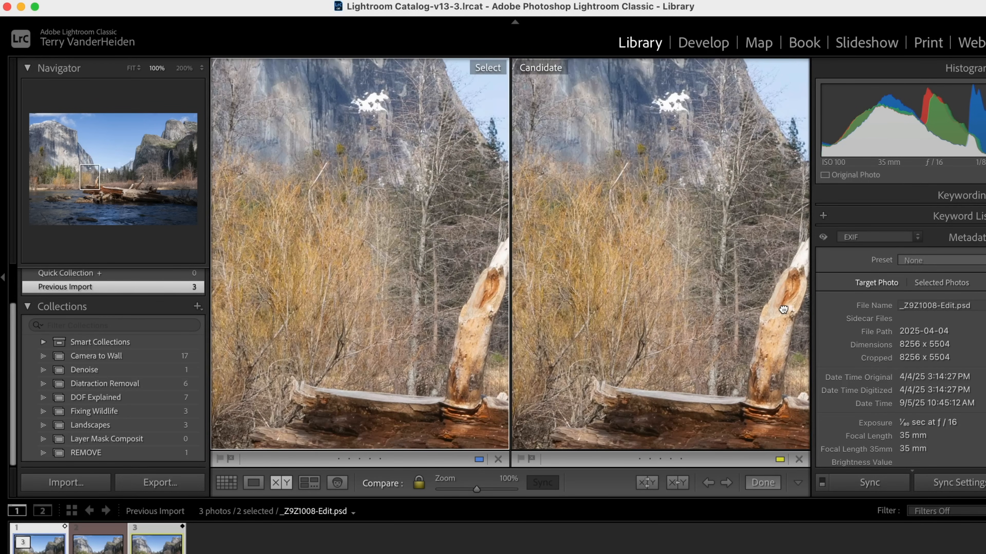
pyautogui.moveTo(487, 346); pyautogui.dragTo(303, 347)
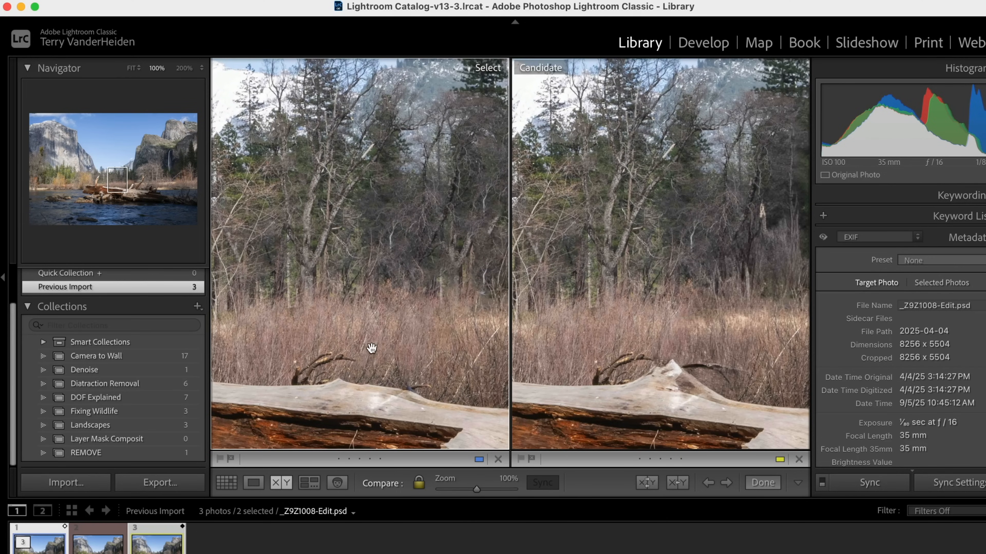
# Compare the log edge, reeds and tree line of the two edits at 100% zoom, moving up toward the cliff.
pyautogui.click(370, 347)
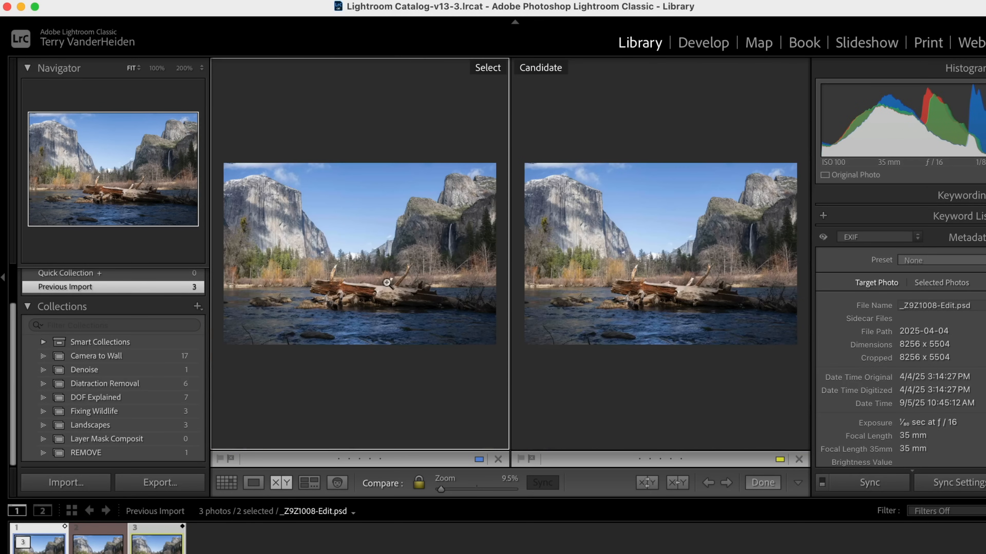
pyautogui.click(387, 282)
pyautogui.moveTo(341, 333); pyautogui.dragTo(543, 400)
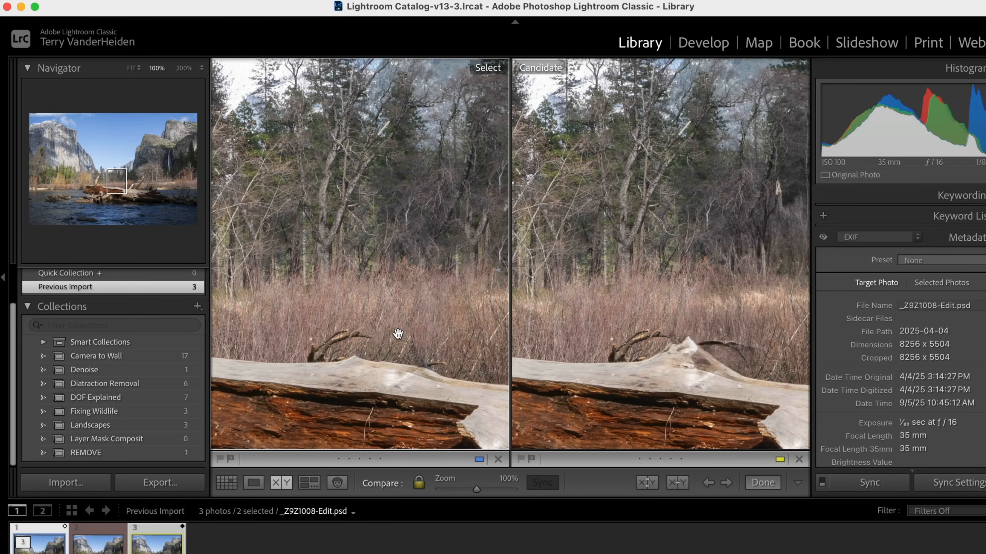
pyautogui.moveTo(442, 248); pyautogui.dragTo(354, 347)
pyautogui.press('z')
pyautogui.press('z')
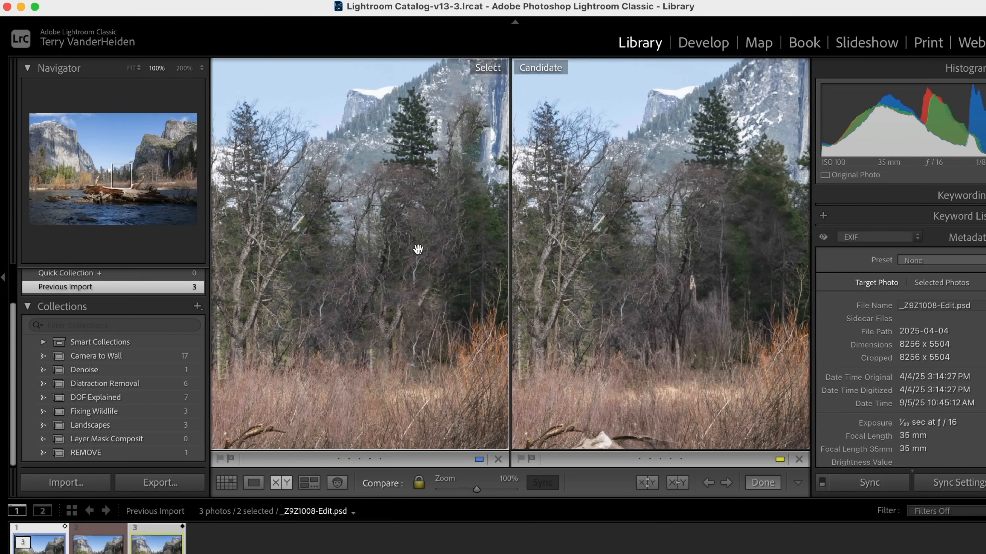
pyautogui.moveTo(418, 246); pyautogui.dragTo(313, 328)
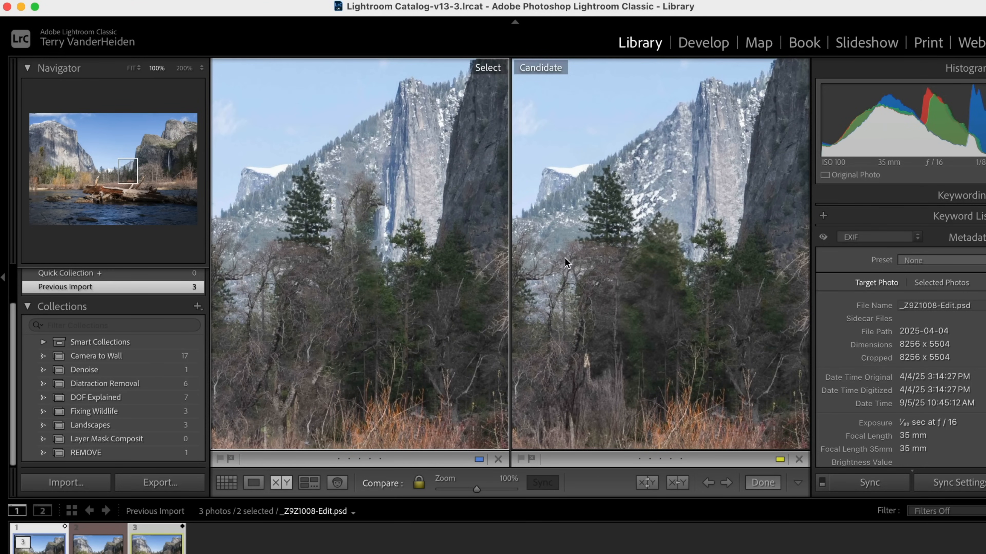
# Examine the treetops and waterfall cliff in both edits at 200% zoom, and return to the full-photo view.
pyautogui.click(184, 68)
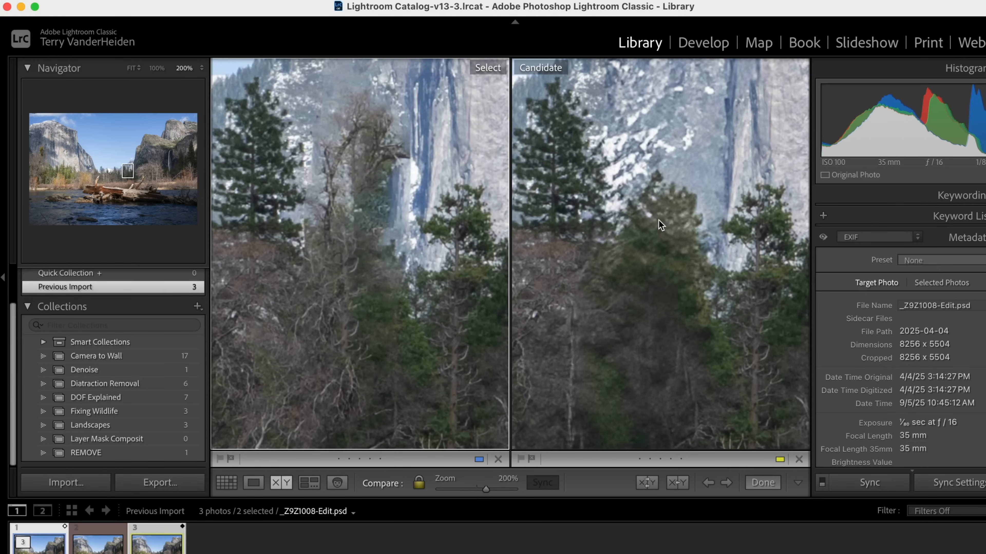
pyautogui.moveTo(662, 224); pyautogui.dragTo(614, 309)
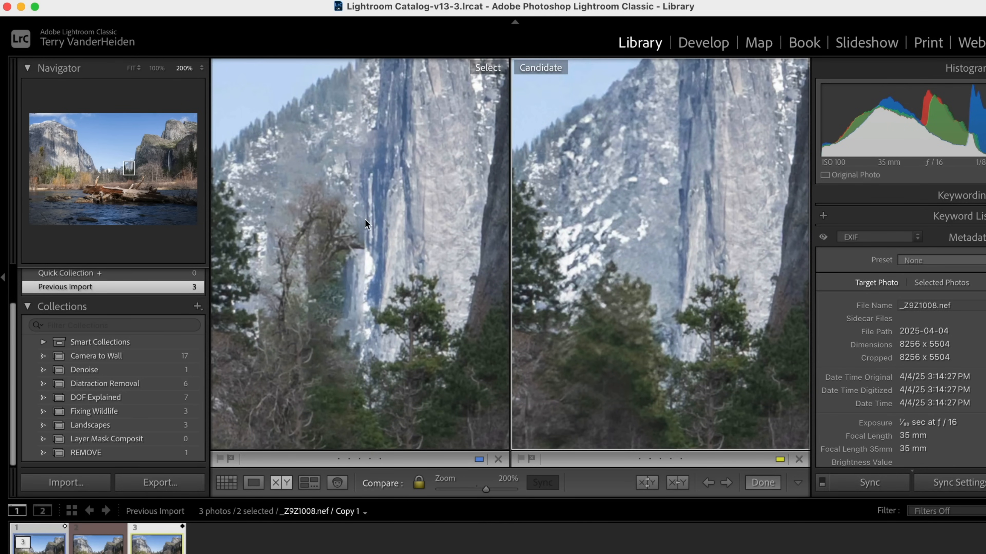
pyautogui.click(631, 263)
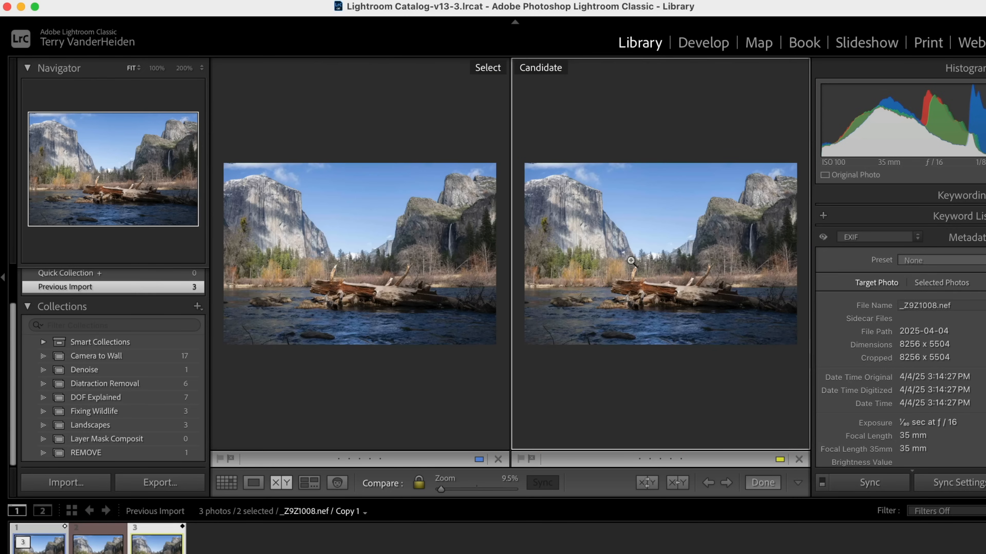